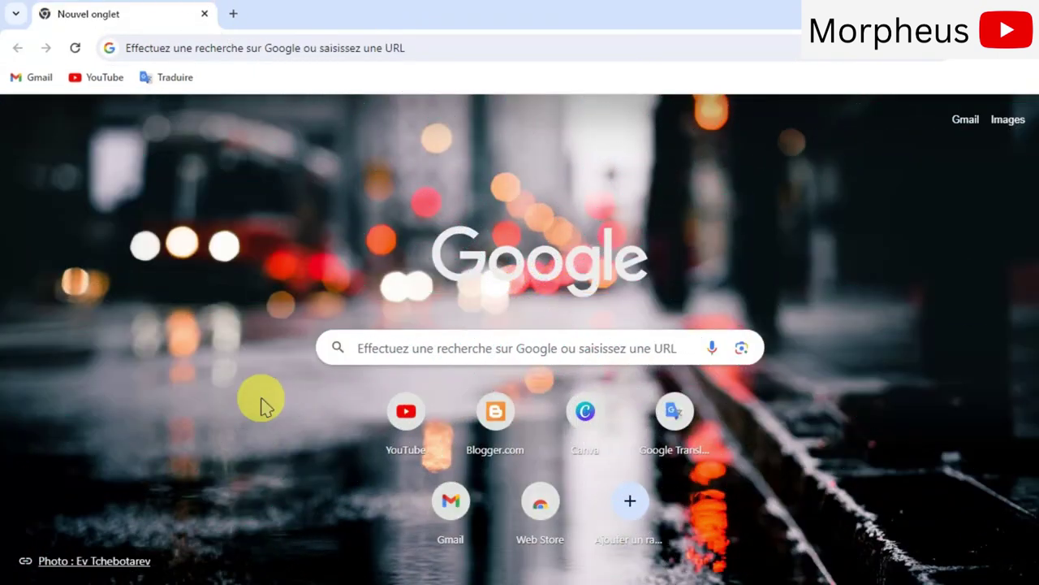
Go to the blogger.com website and dismiss the translation offer
{"action": "left_click", "coordinate": [270, 49]}
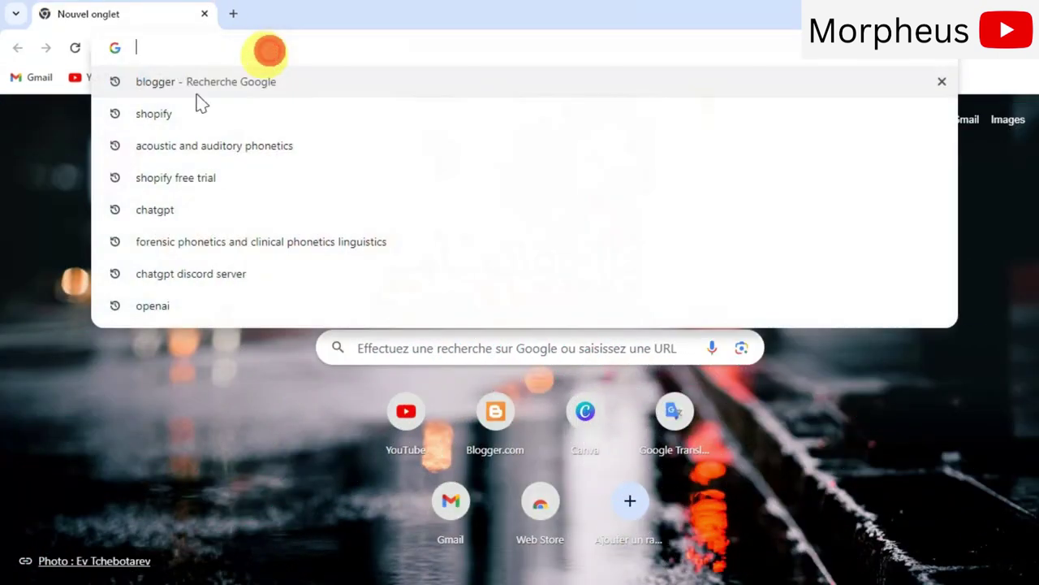
{"action": "type", "text": "blogger.c"}
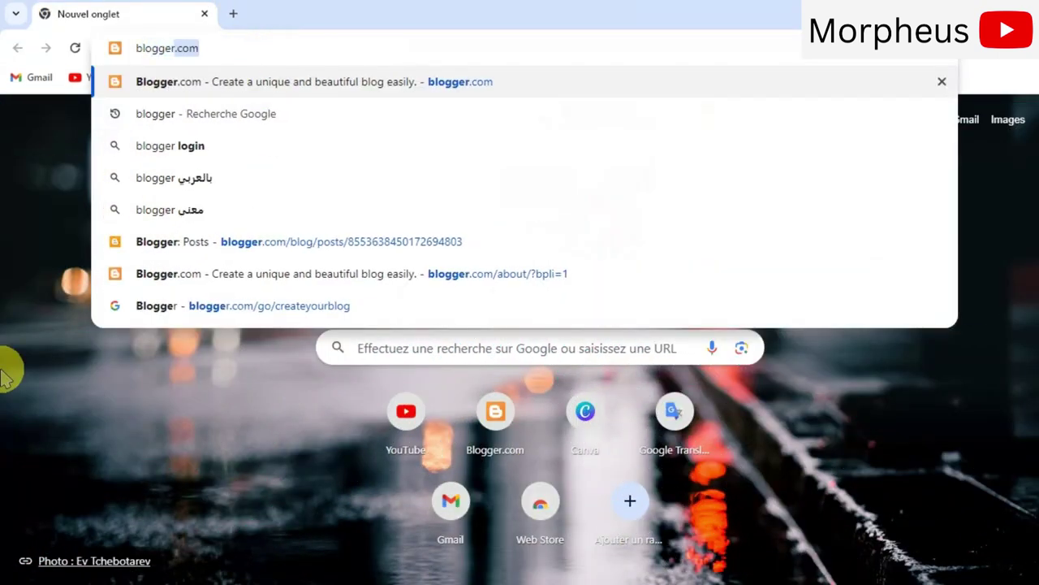
{"action": "type", "text": "om"}
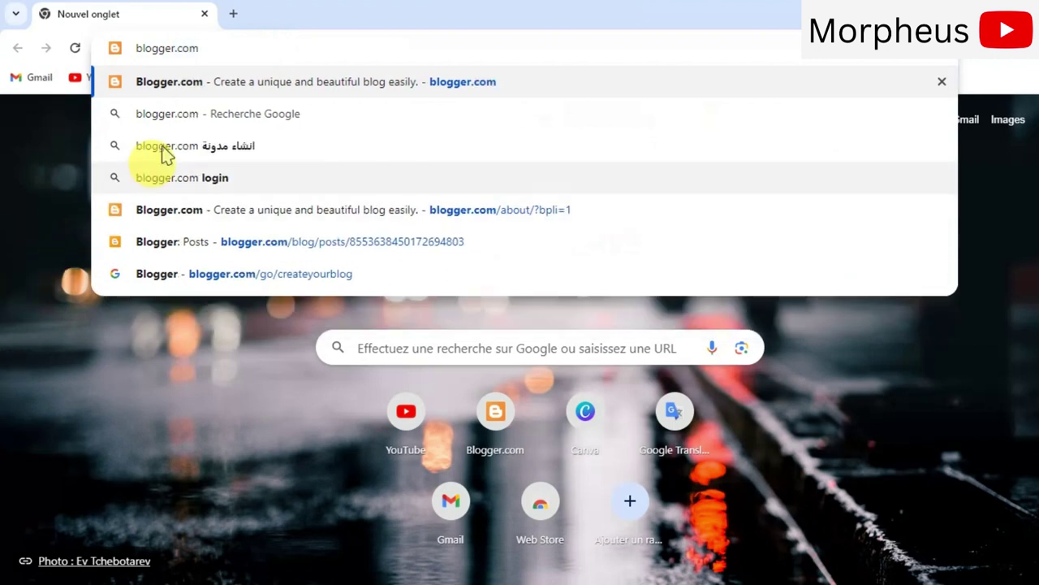
{"action": "left_click", "coordinate": [195, 89]}
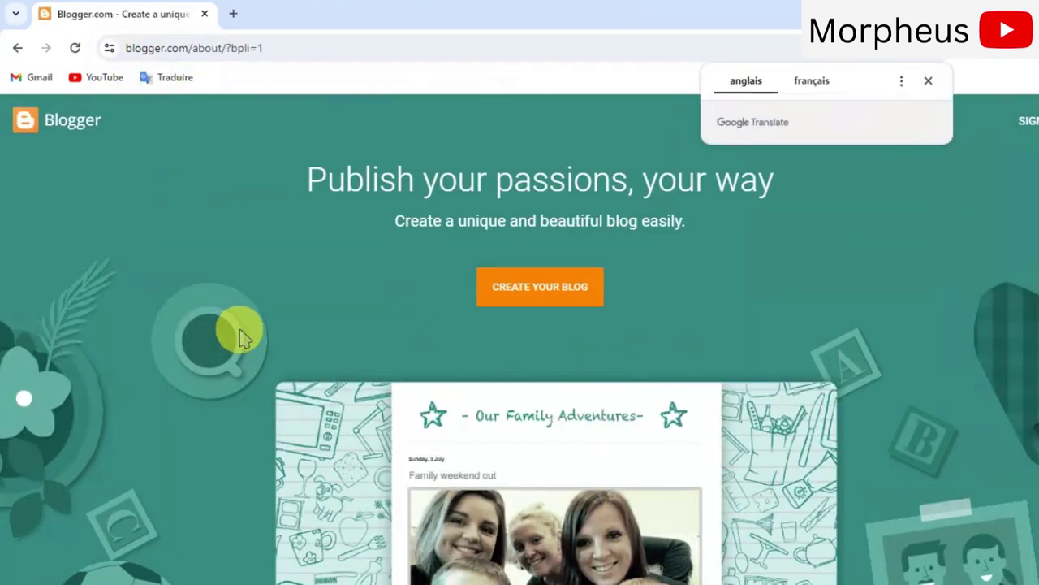
{"action": "left_click", "coordinate": [240, 336]}
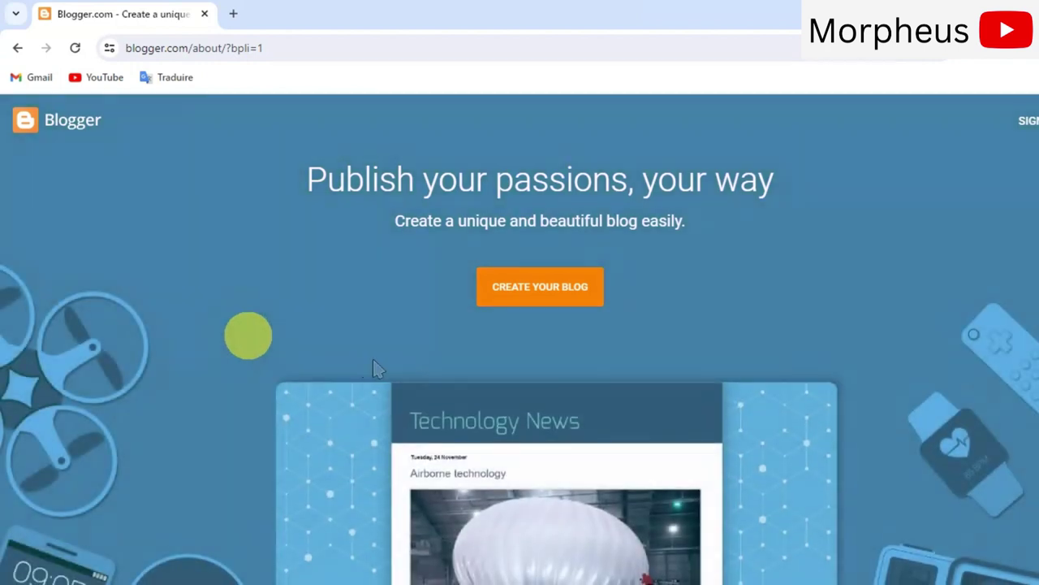
Start a new blog titled "Morpheus University" with the address morpheusuniversity.blogspot.com
{"action": "left_click", "coordinate": [540, 286]}
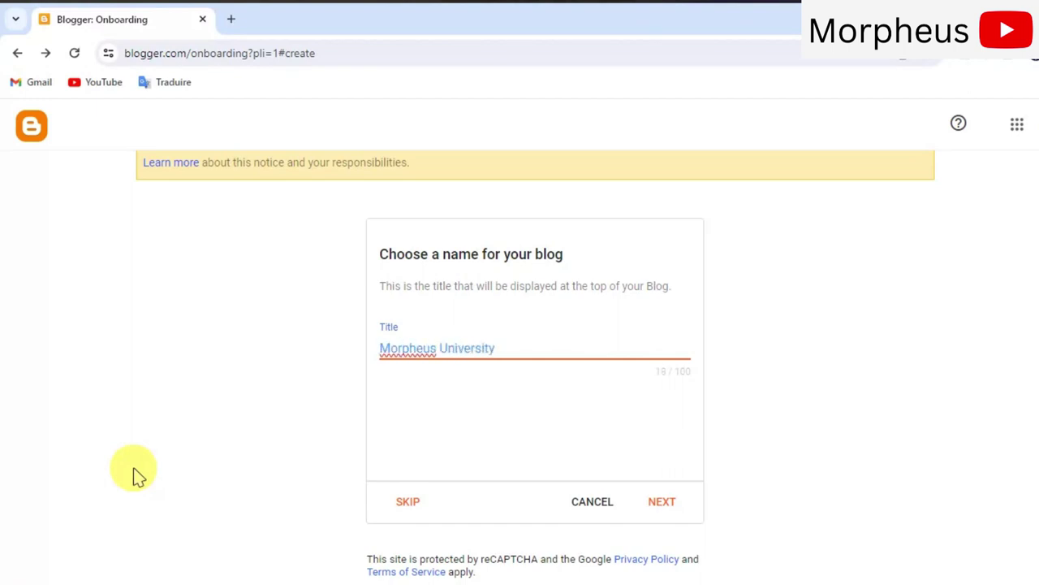
{"action": "left_click", "coordinate": [192, 411]}
{"action": "left_click", "coordinate": [674, 509]}
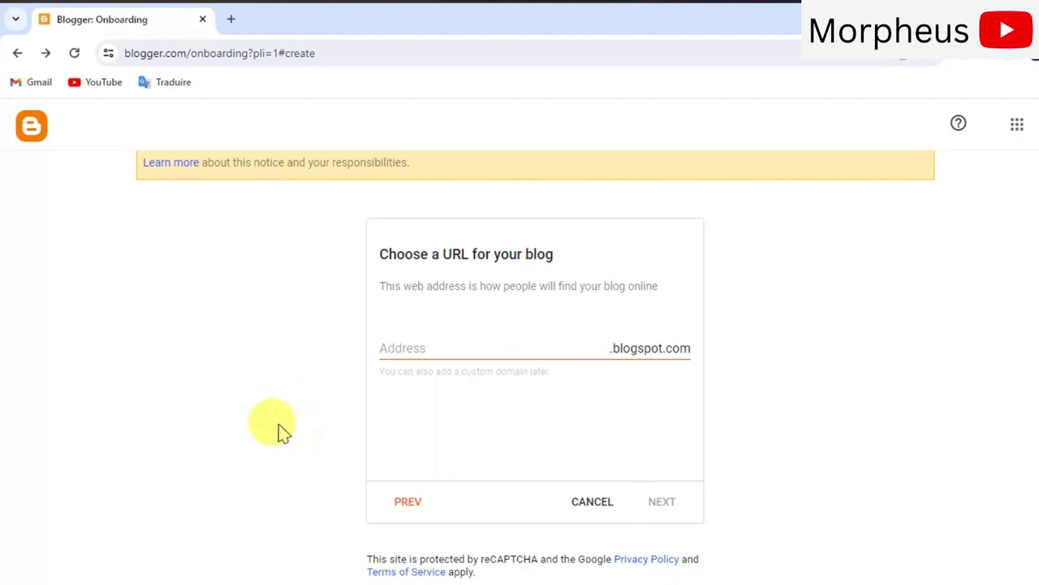
{"action": "left_click", "coordinate": [406, 353]}
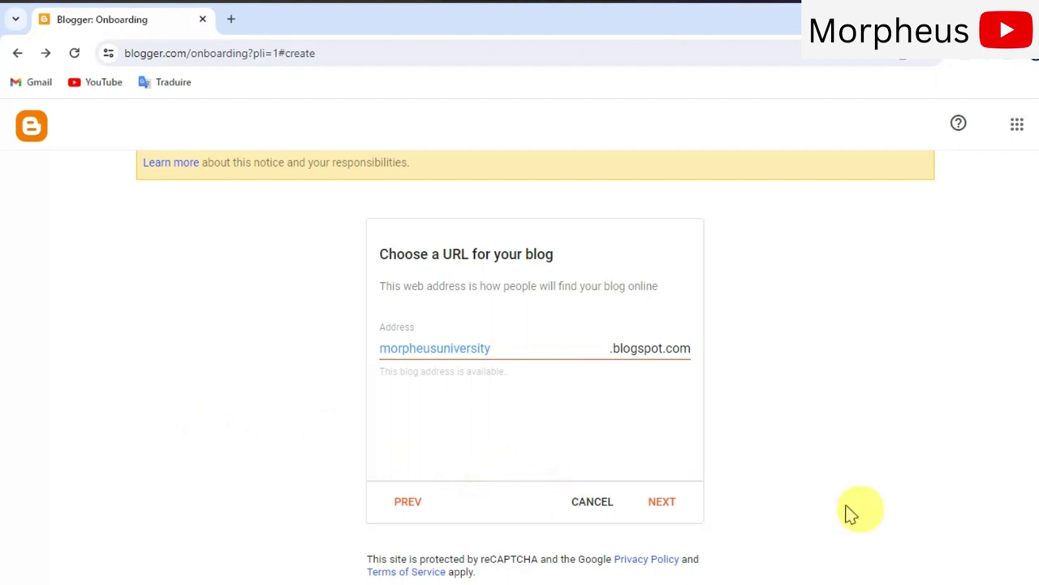
{"action": "left_click", "coordinate": [680, 502]}
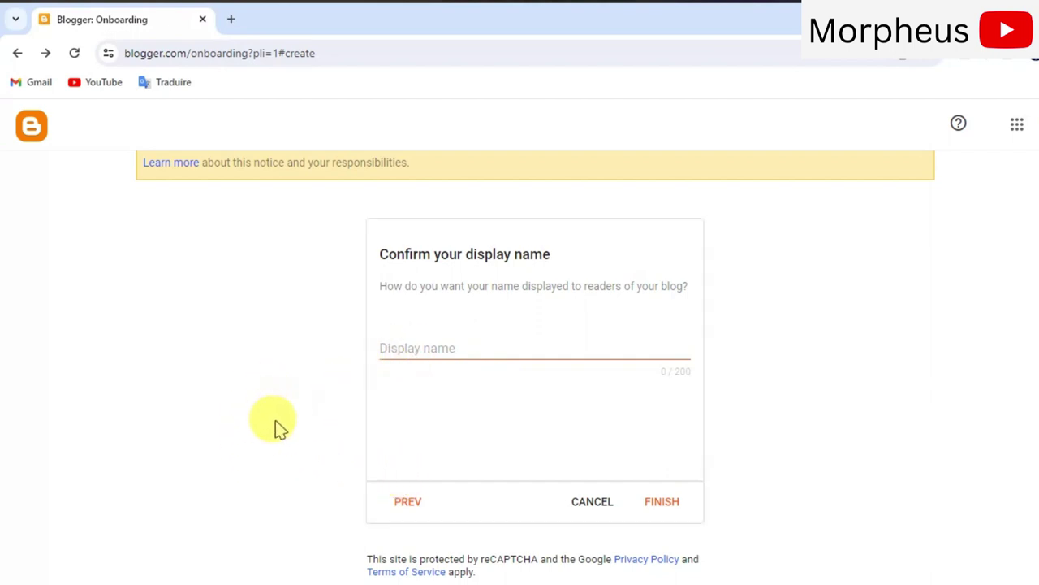
Enter the author's display name, finish creating the blog and dismiss the European Union cookie notice
{"action": "left_click", "coordinate": [400, 352]}
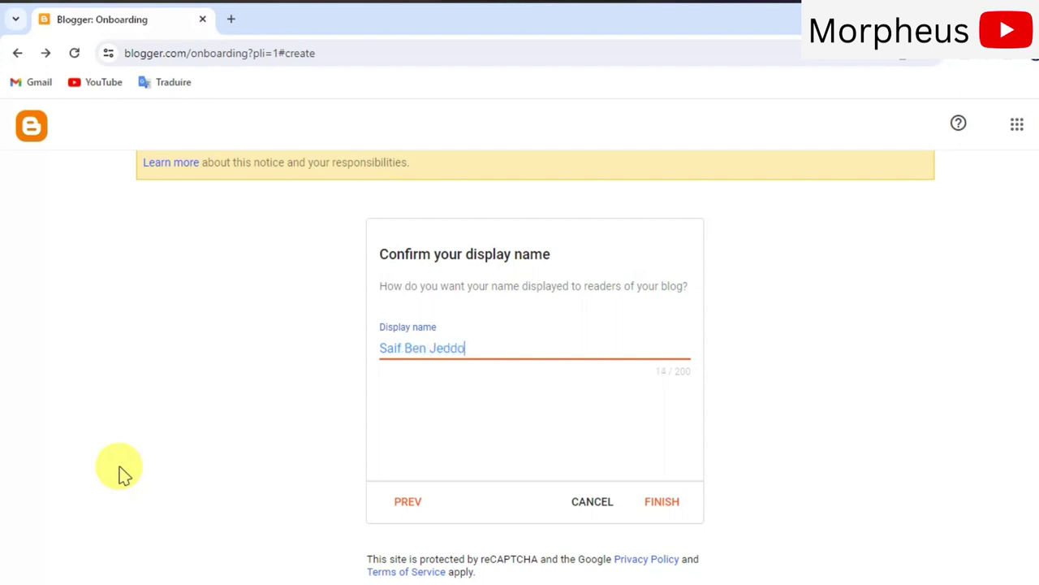
{"action": "left_click", "coordinate": [664, 501]}
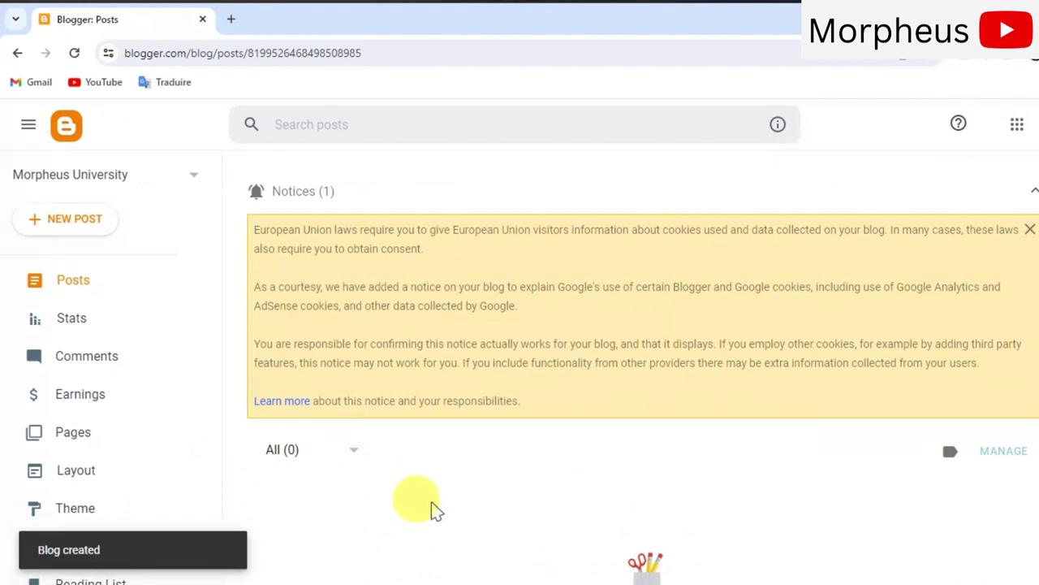
{"action": "left_click", "coordinate": [1030, 228]}
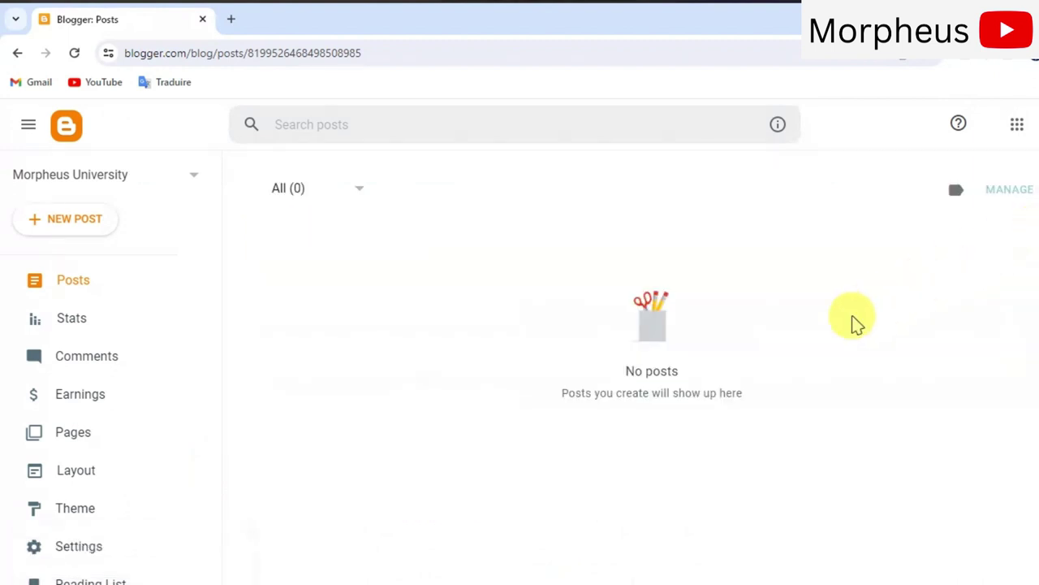
Open the live Morpheus University blog from the dashboard and dismiss the translation offer
{"action": "scroll", "coordinate": [33, 378], "scroll_direction": "down", "scroll_amount": 3}
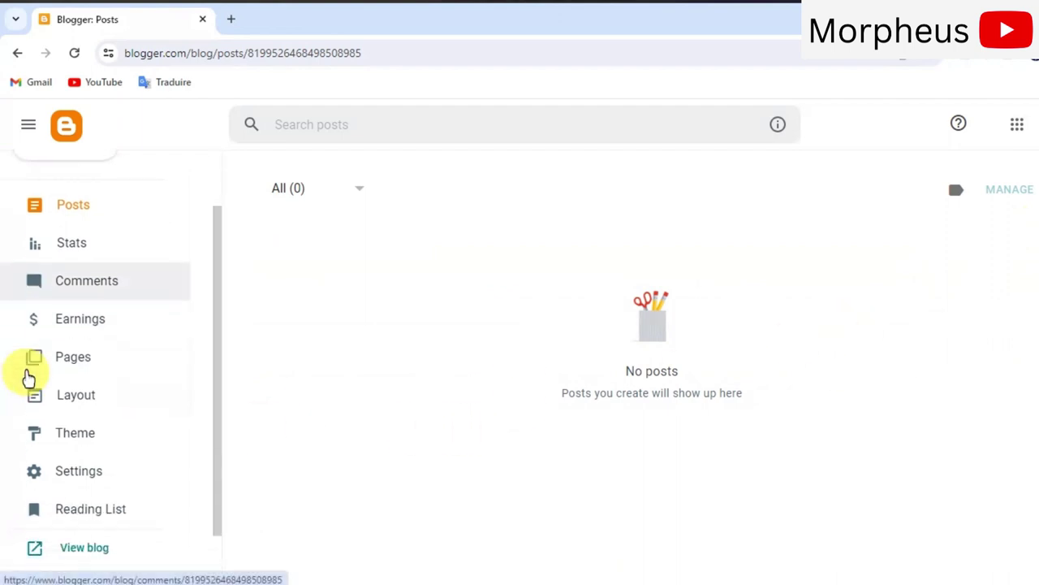
{"action": "scroll", "coordinate": [35, 381], "scroll_direction": "up", "scroll_amount": 3}
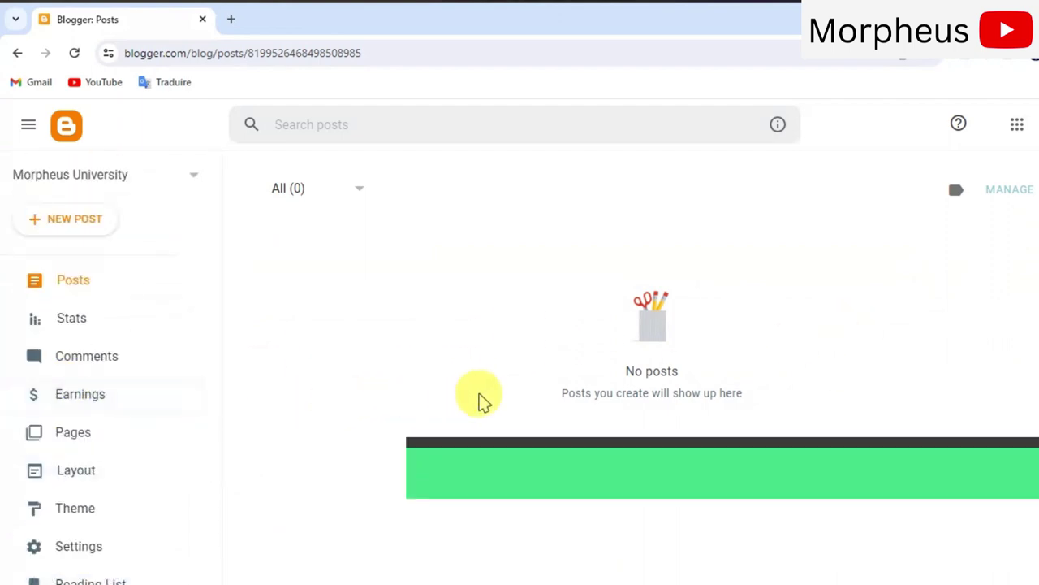
{"action": "scroll", "coordinate": [60, 411], "scroll_direction": "down", "scroll_amount": 3}
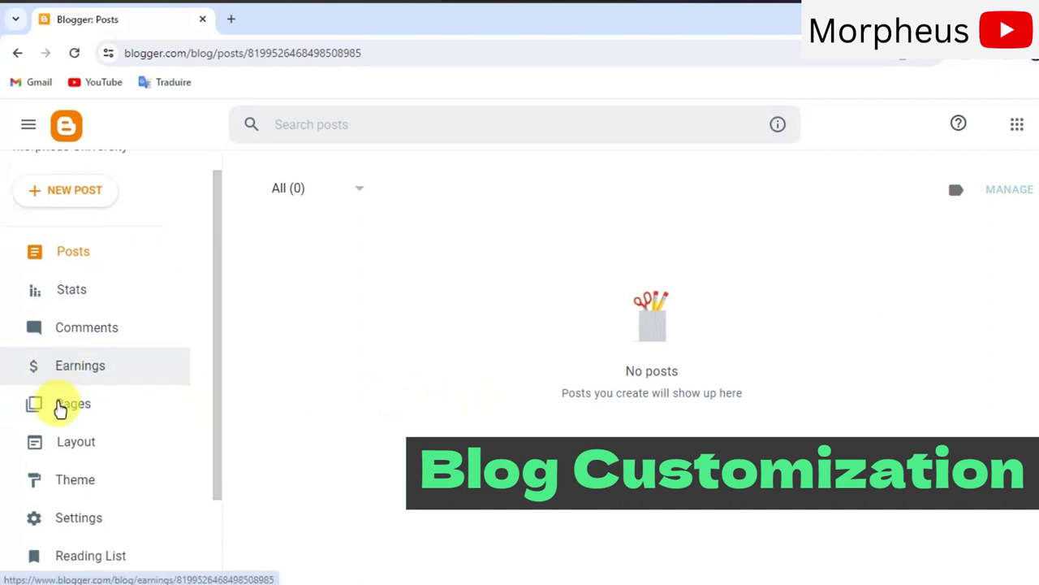
{"action": "scroll", "coordinate": [134, 439], "scroll_direction": "up", "scroll_amount": 3}
{"action": "scroll", "coordinate": [139, 441], "scroll_direction": "down", "scroll_amount": 3}
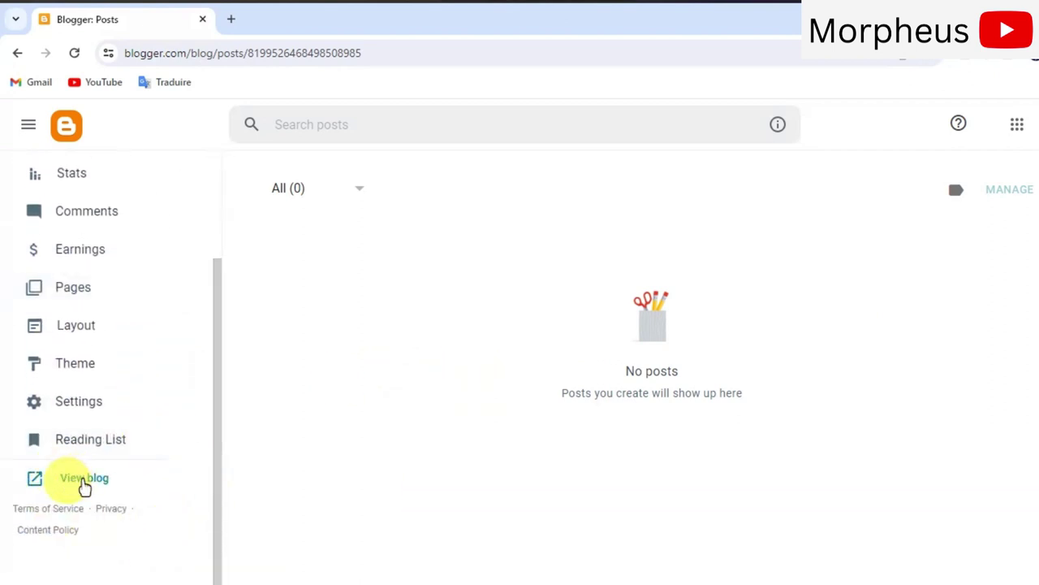
{"action": "left_click", "coordinate": [81, 481]}
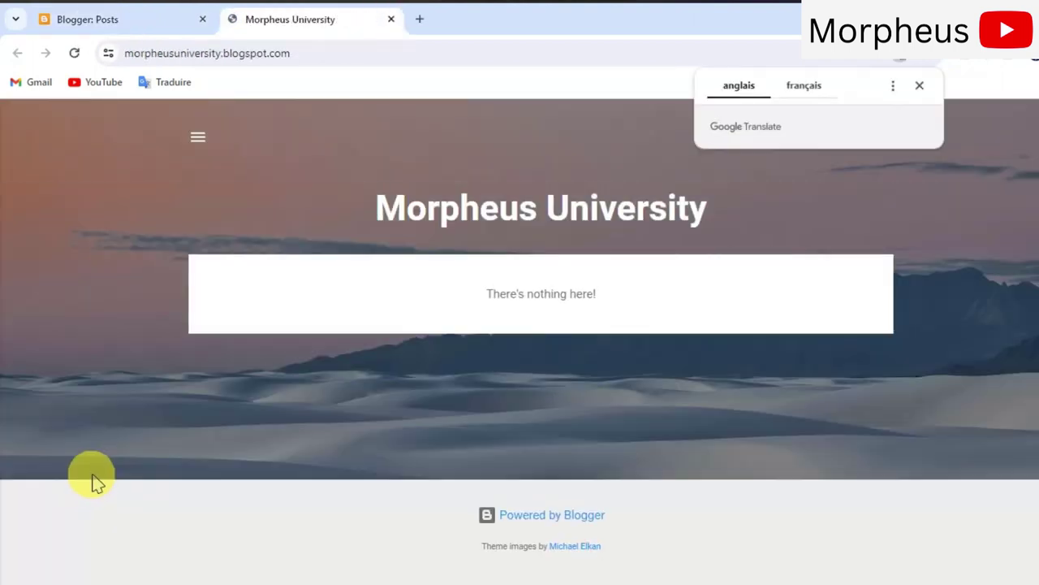
{"action": "left_click", "coordinate": [91, 406]}
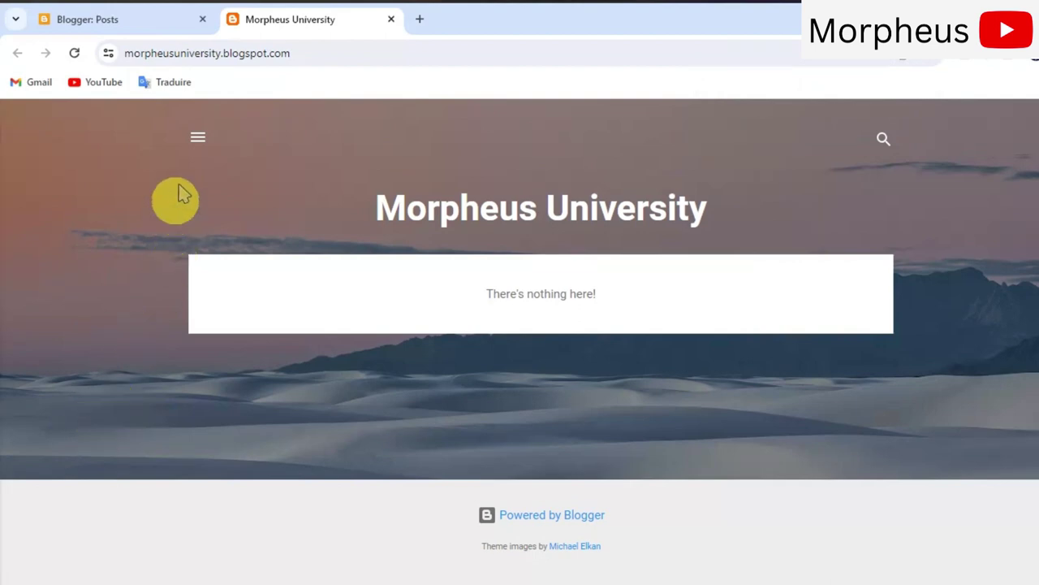
Examine the live blog's profile sidebar, close it, and inspect the message in the content area
{"action": "left_click", "coordinate": [197, 137]}
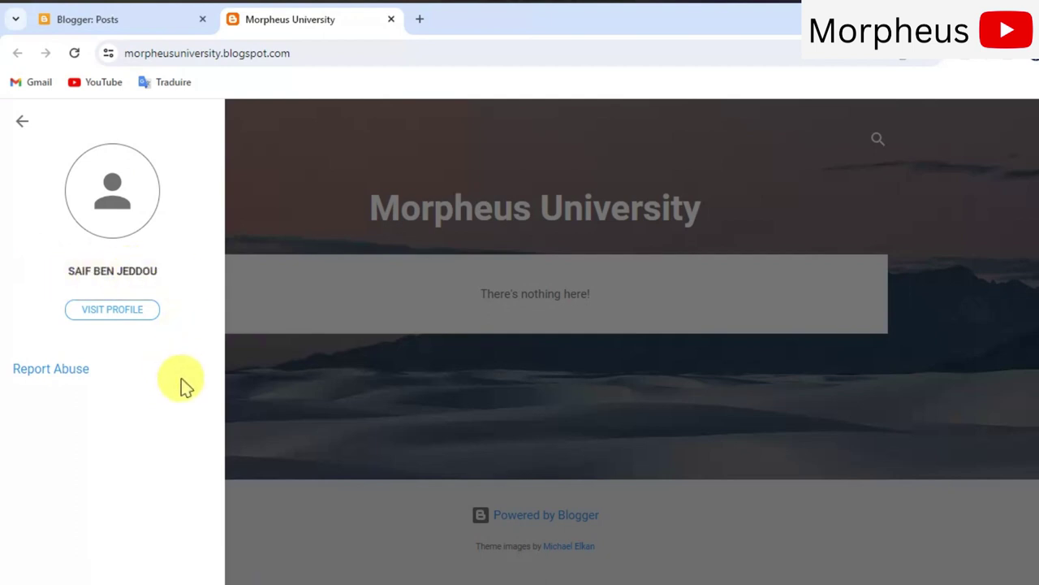
{"action": "left_click", "coordinate": [244, 391]}
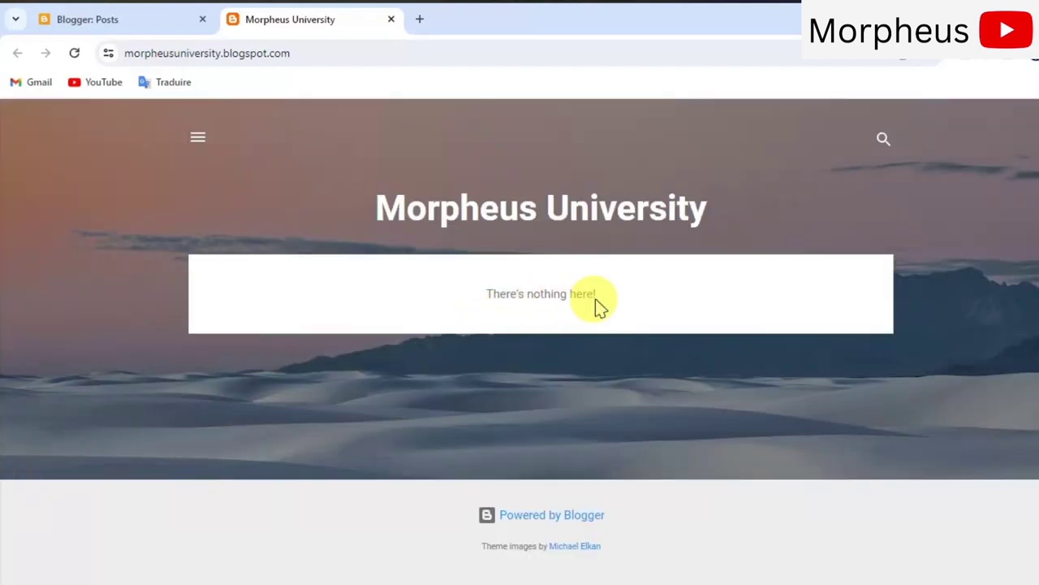
{"action": "left_click_drag", "start_coordinate": [601, 293], "coordinate": [424, 304]}
{"action": "left_click", "coordinate": [418, 297]}
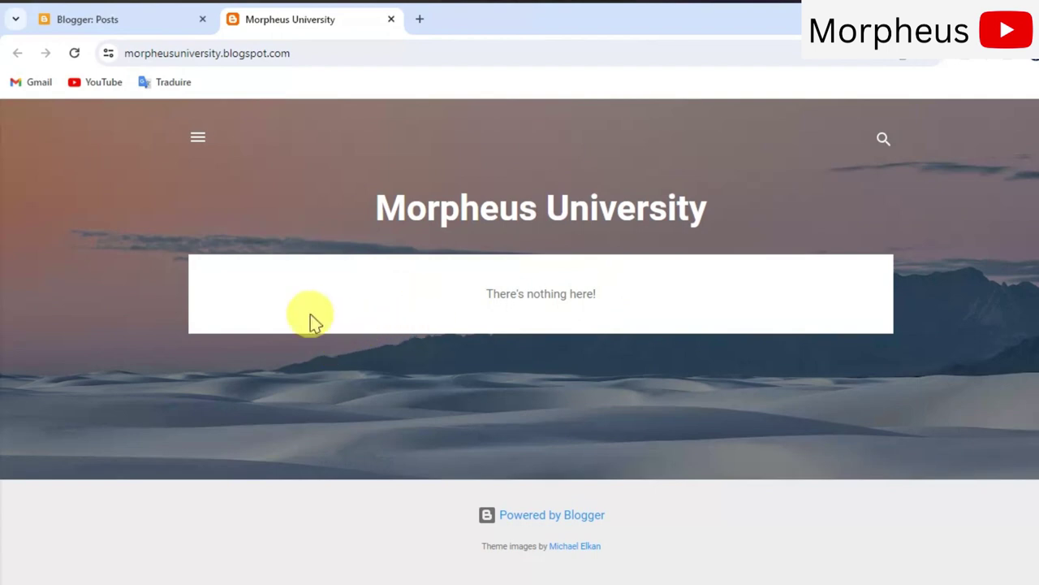
Return to the Blogger dashboard, open the blog's theme page and look through the available theme collections
{"action": "left_click", "coordinate": [139, 17]}
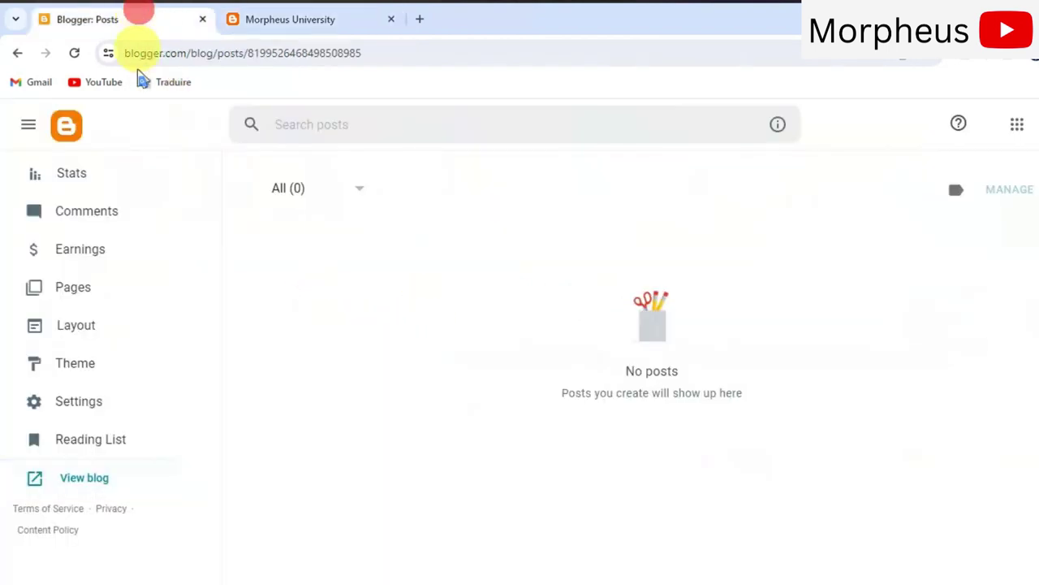
{"action": "left_click", "coordinate": [150, 365]}
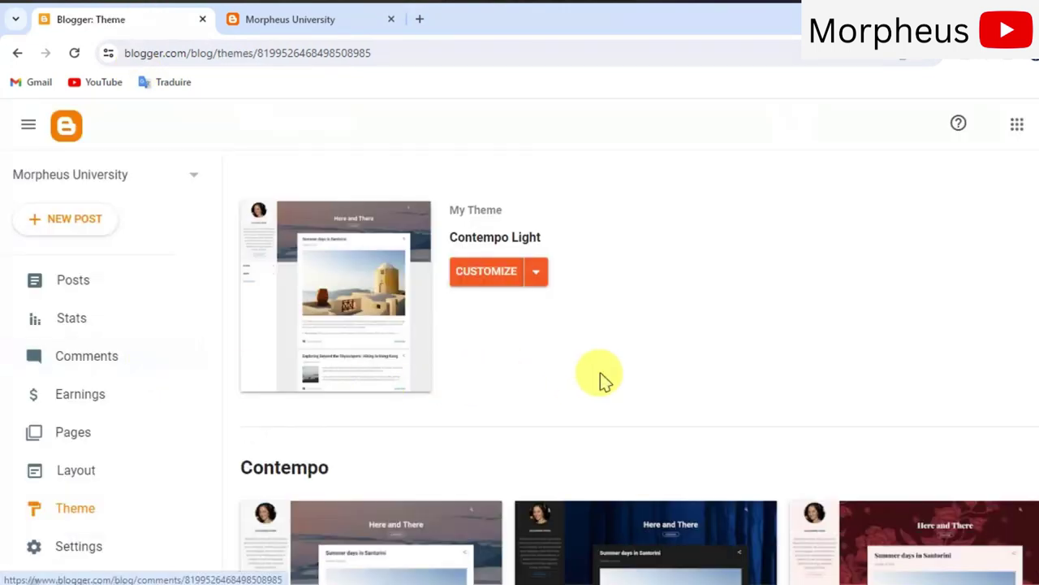
{"action": "scroll", "coordinate": [599, 377], "scroll_direction": "down", "scroll_amount": 4}
{"action": "scroll", "coordinate": [599, 375], "scroll_direction": "down", "scroll_amount": 7}
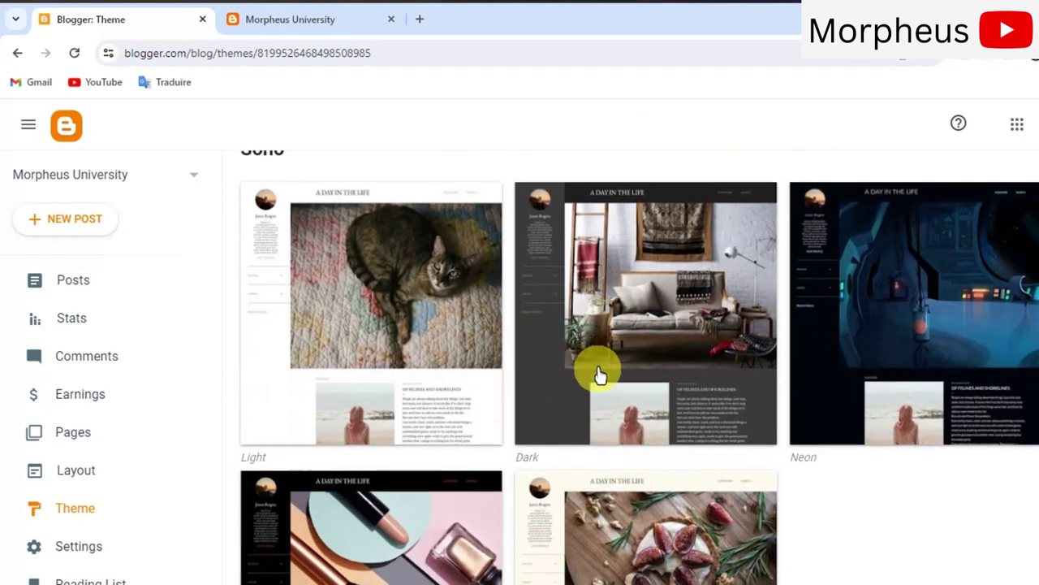
{"action": "scroll", "coordinate": [598, 373], "scroll_direction": "down", "scroll_amount": 3}
{"action": "scroll", "coordinate": [598, 373], "scroll_direction": "up", "scroll_amount": 9}
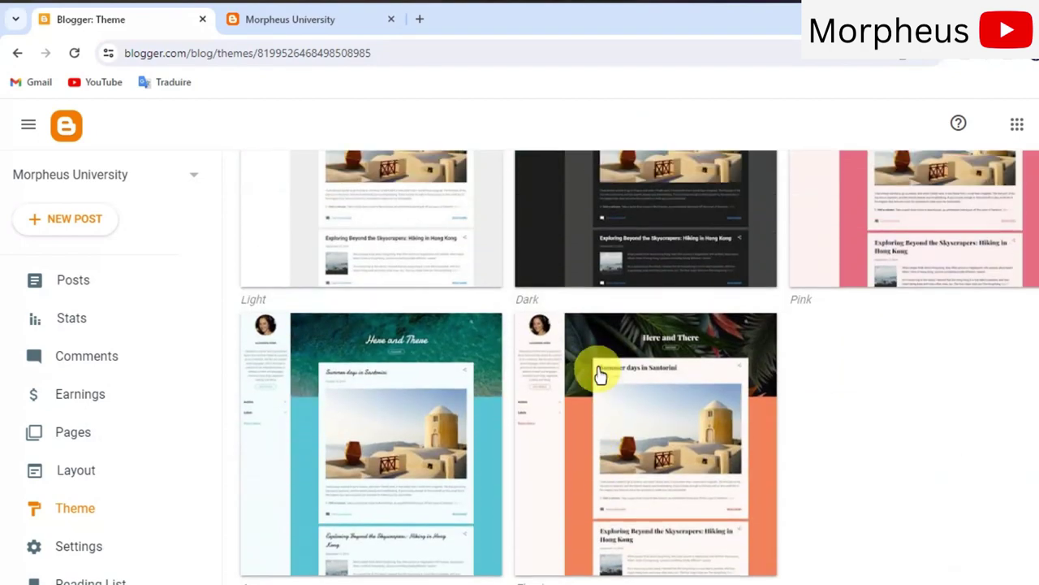
{"action": "scroll", "coordinate": [598, 373], "scroll_direction": "up", "scroll_amount": 4}
{"action": "scroll", "coordinate": [599, 373], "scroll_direction": "down", "scroll_amount": 2}
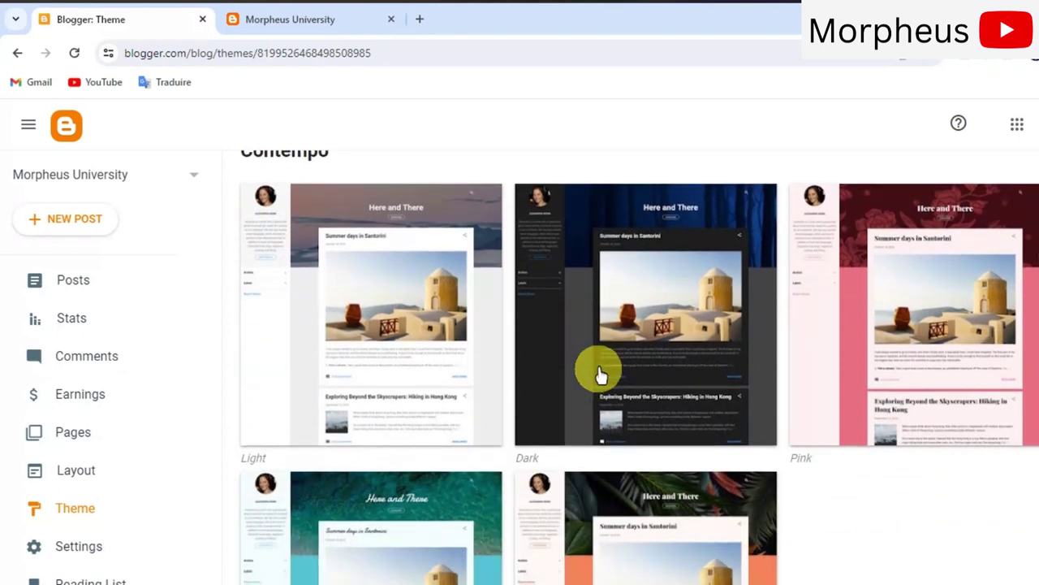
{"action": "scroll", "coordinate": [568, 372], "scroll_direction": "up", "scroll_amount": 1}
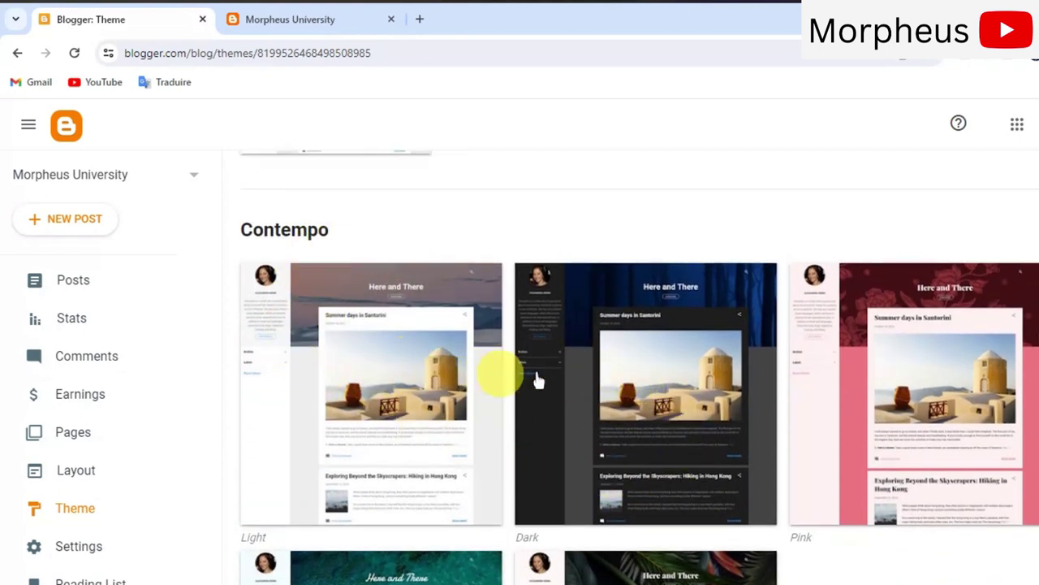
{"action": "scroll", "coordinate": [529, 456], "scroll_direction": "down", "scroll_amount": 8}
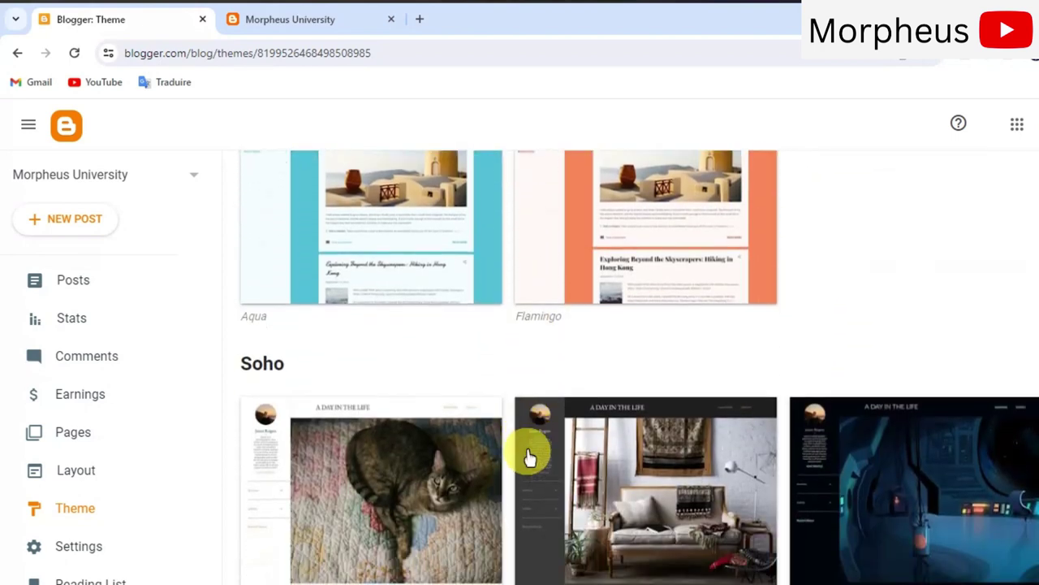
{"action": "scroll", "coordinate": [529, 456], "scroll_direction": "down", "scroll_amount": 1}
{"action": "scroll", "coordinate": [437, 439], "scroll_direction": "down", "scroll_amount": 9}
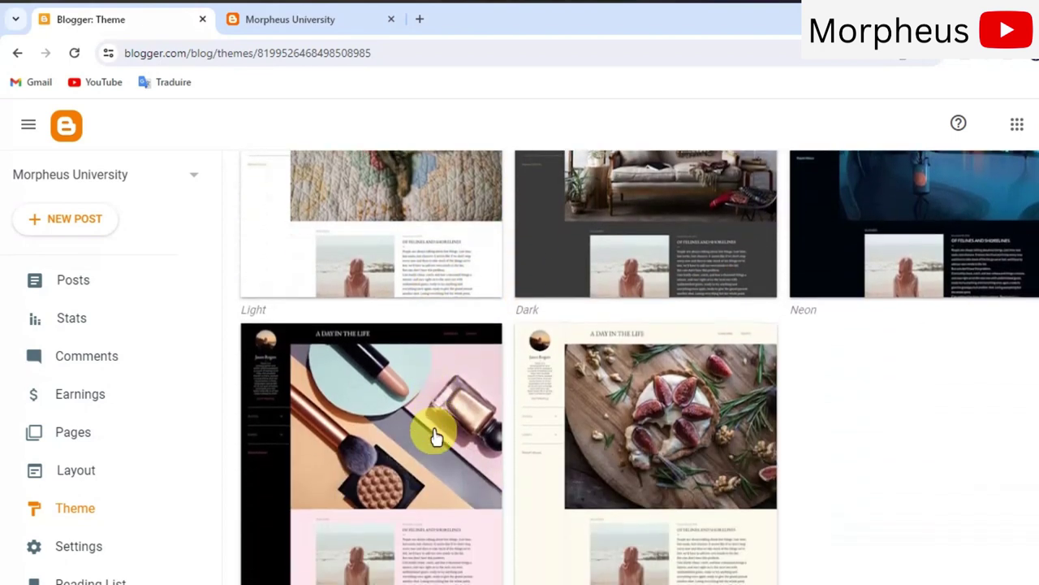
{"action": "scroll", "coordinate": [437, 436], "scroll_direction": "down", "scroll_amount": 7}
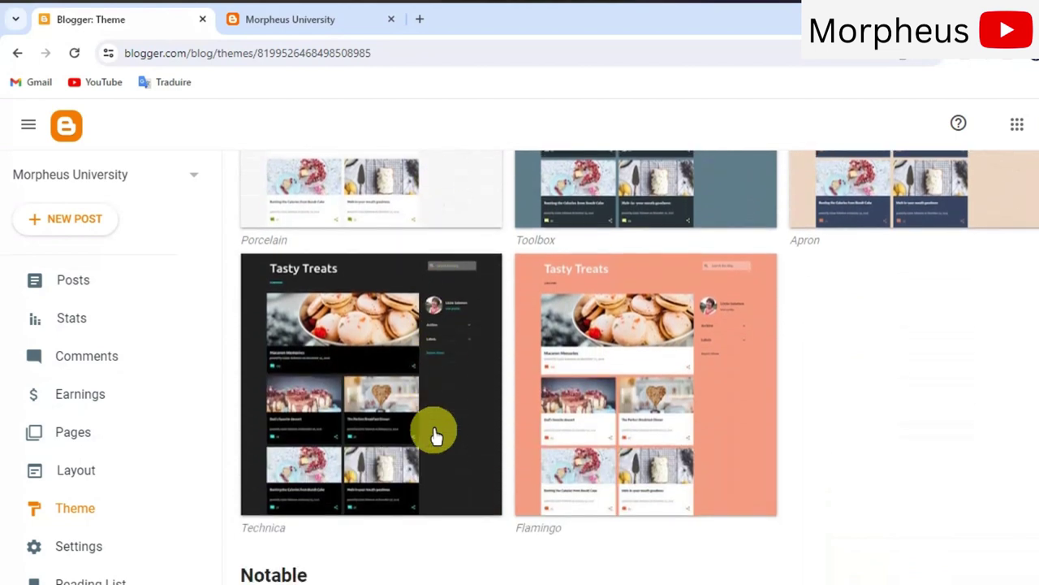
{"action": "scroll", "coordinate": [436, 434], "scroll_direction": "down", "scroll_amount": 10}
{"action": "scroll", "coordinate": [436, 434], "scroll_direction": "down", "scroll_amount": 9}
{"action": "scroll", "coordinate": [436, 435], "scroll_direction": "down", "scroll_amount": 10}
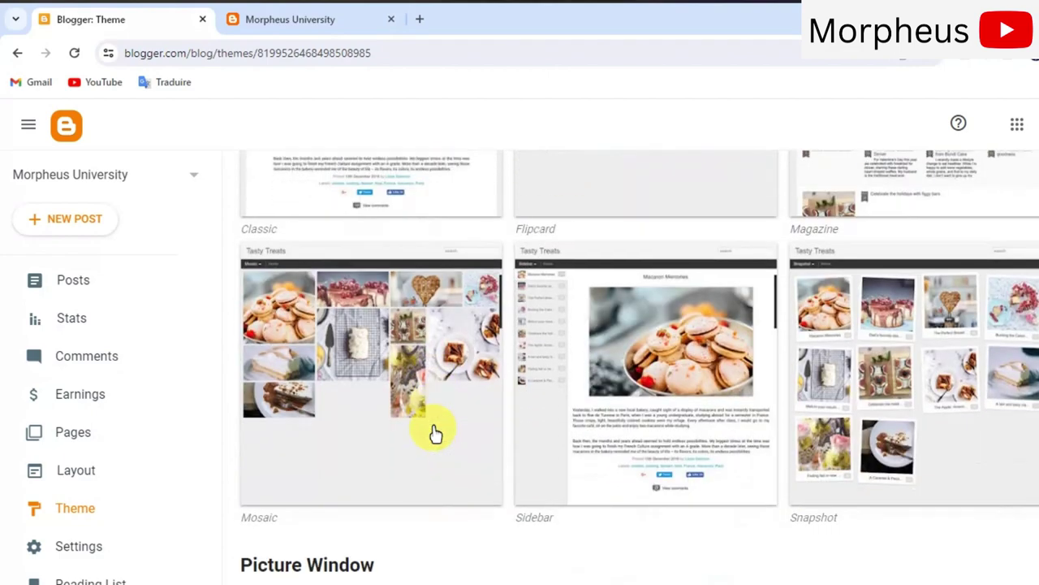
{"action": "scroll", "coordinate": [436, 434], "scroll_direction": "down", "scroll_amount": 5}
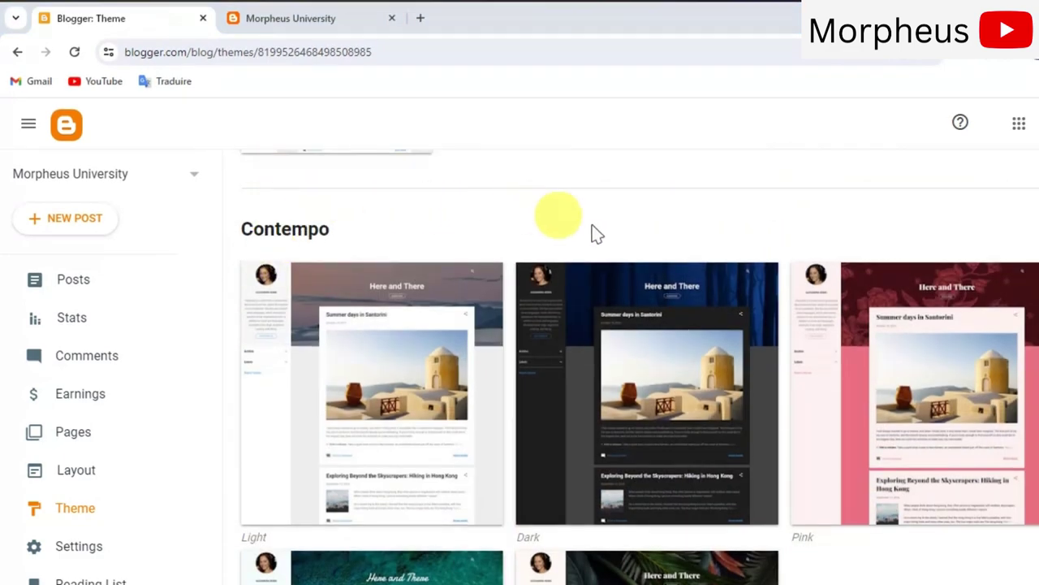
Choose the Contempo Dark theme and open it for customization
{"action": "left_click", "coordinate": [656, 385]}
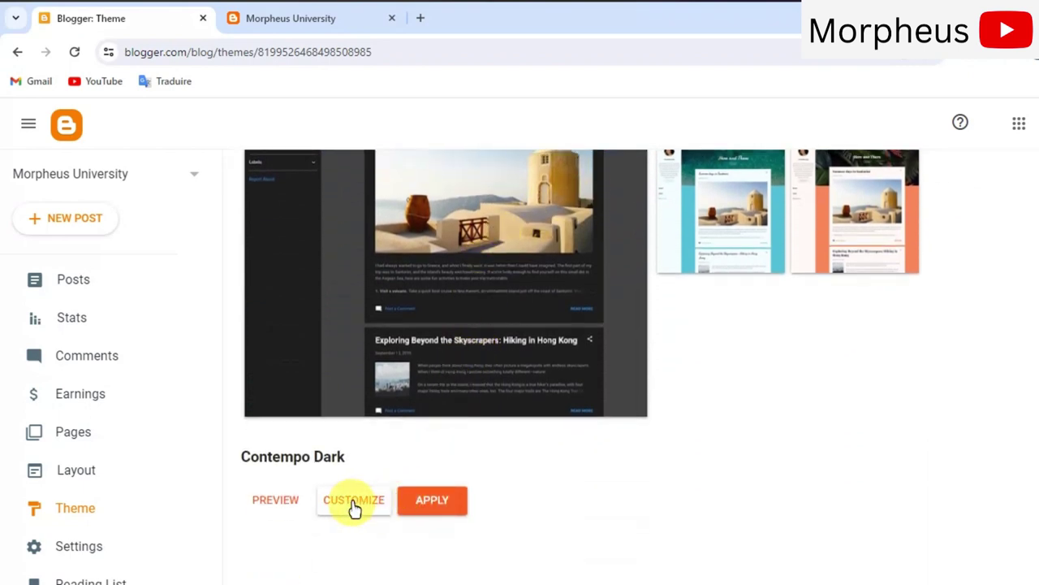
{"action": "left_click", "coordinate": [354, 502]}
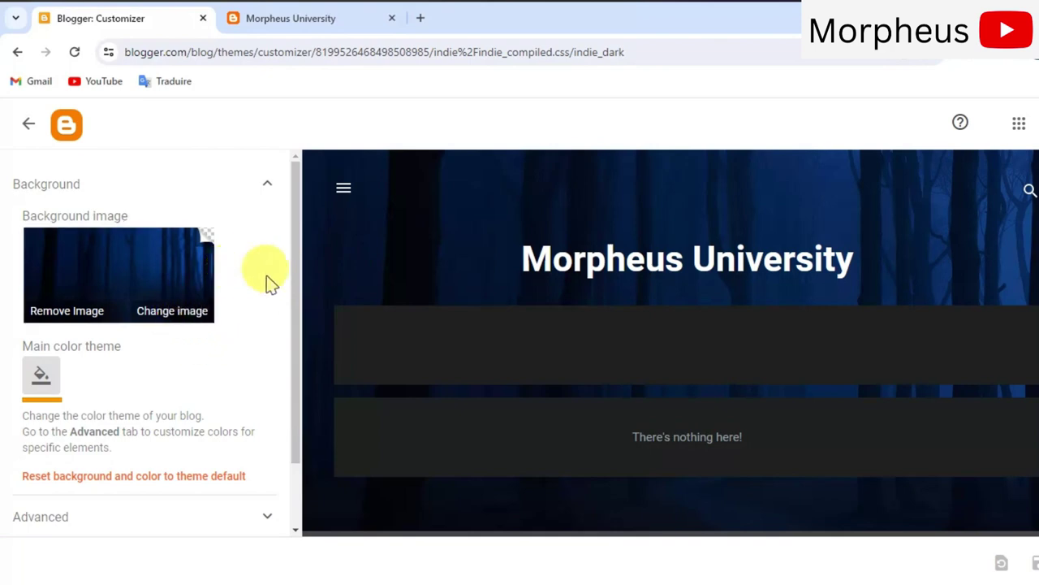
Replace the background image with the dollar bills picture from the Business category
{"action": "left_click", "coordinate": [174, 289]}
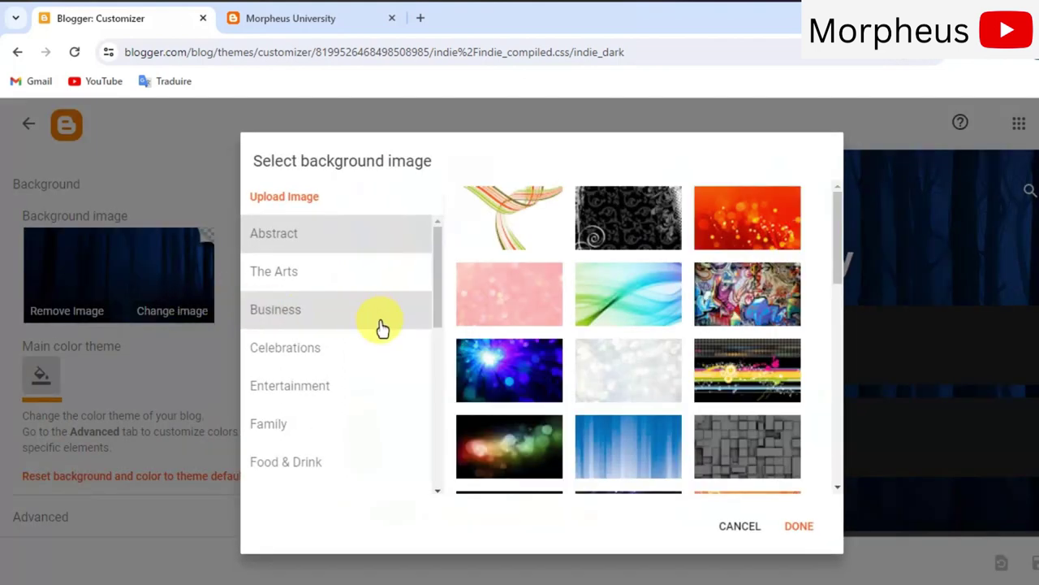
{"action": "scroll", "coordinate": [584, 299], "scroll_direction": "down", "scroll_amount": 1}
{"action": "scroll", "coordinate": [585, 300], "scroll_direction": "down", "scroll_amount": 2}
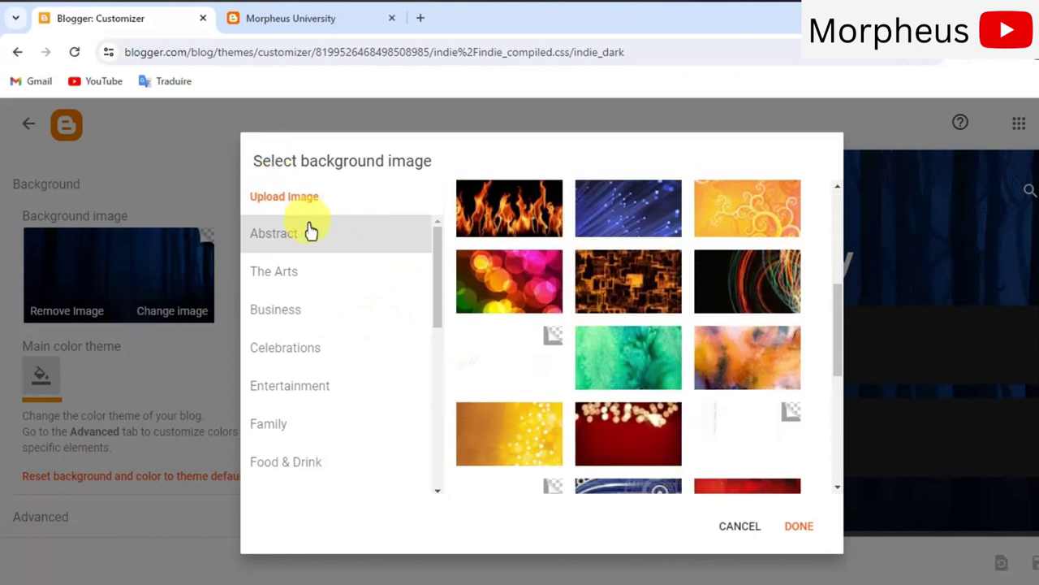
{"action": "scroll", "coordinate": [330, 304], "scroll_direction": "down", "scroll_amount": 1}
{"action": "scroll", "coordinate": [566, 331], "scroll_direction": "down", "scroll_amount": 1}
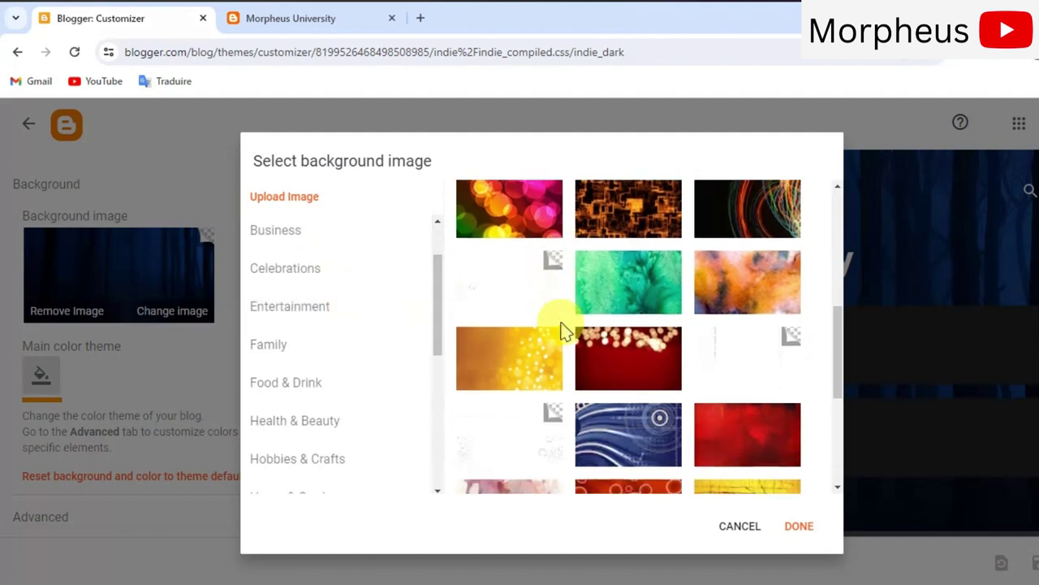
{"action": "scroll", "coordinate": [565, 331], "scroll_direction": "down", "scroll_amount": 4}
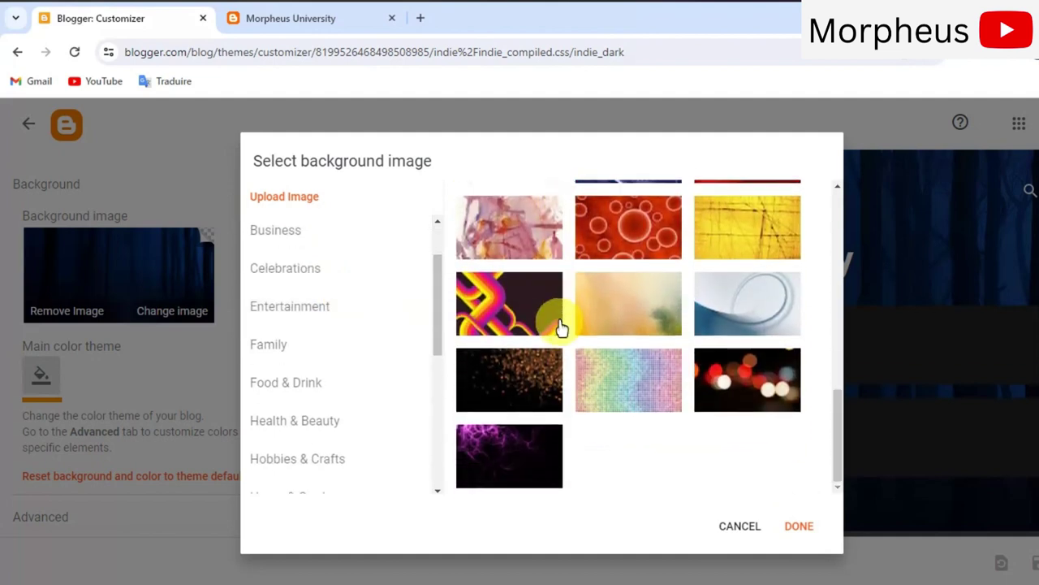
{"action": "scroll", "coordinate": [562, 329], "scroll_direction": "up", "scroll_amount": 10}
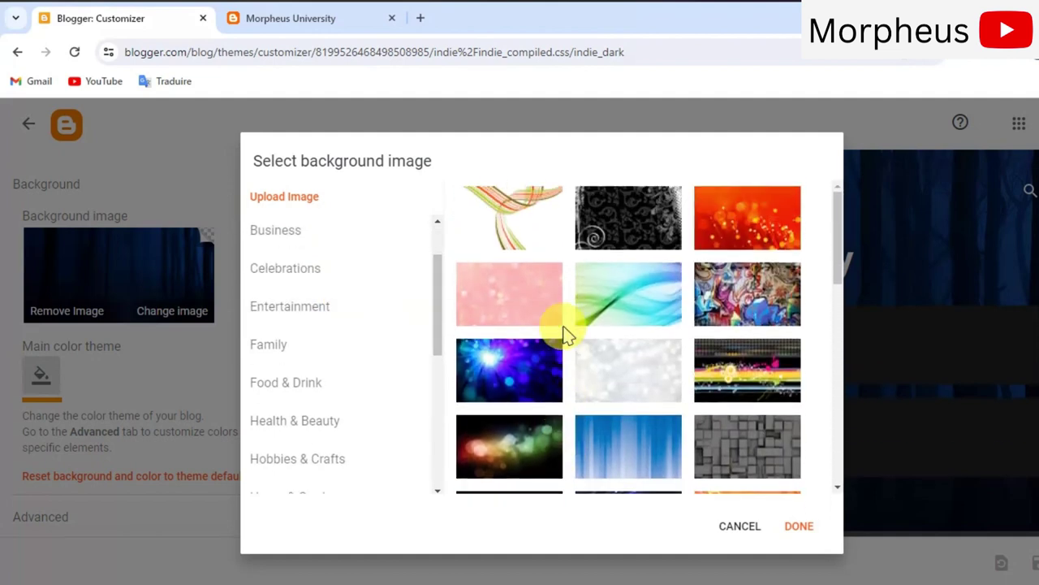
{"action": "left_click", "coordinate": [300, 236]}
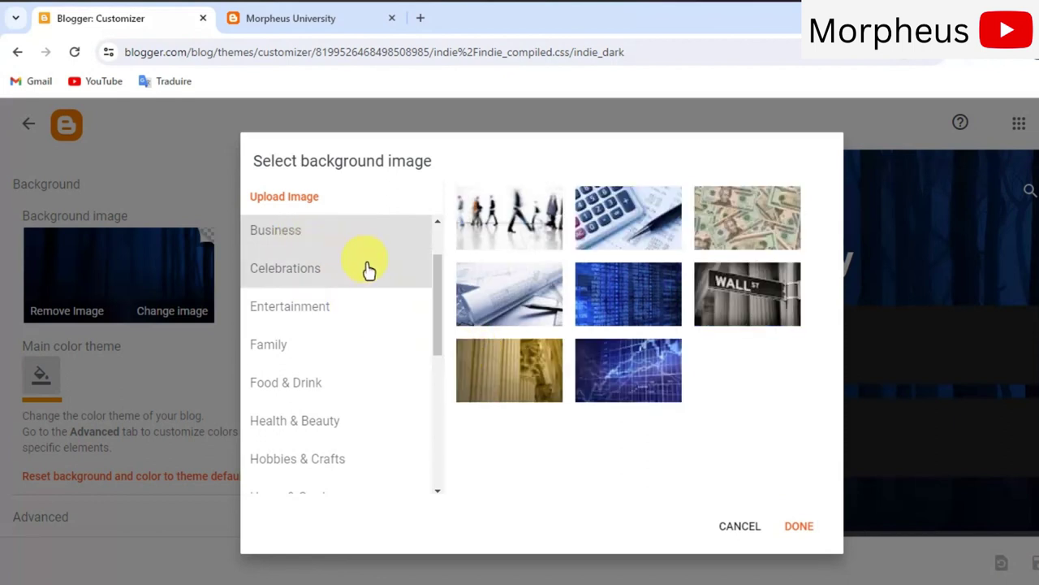
{"action": "scroll", "coordinate": [364, 272], "scroll_direction": "up", "scroll_amount": 2}
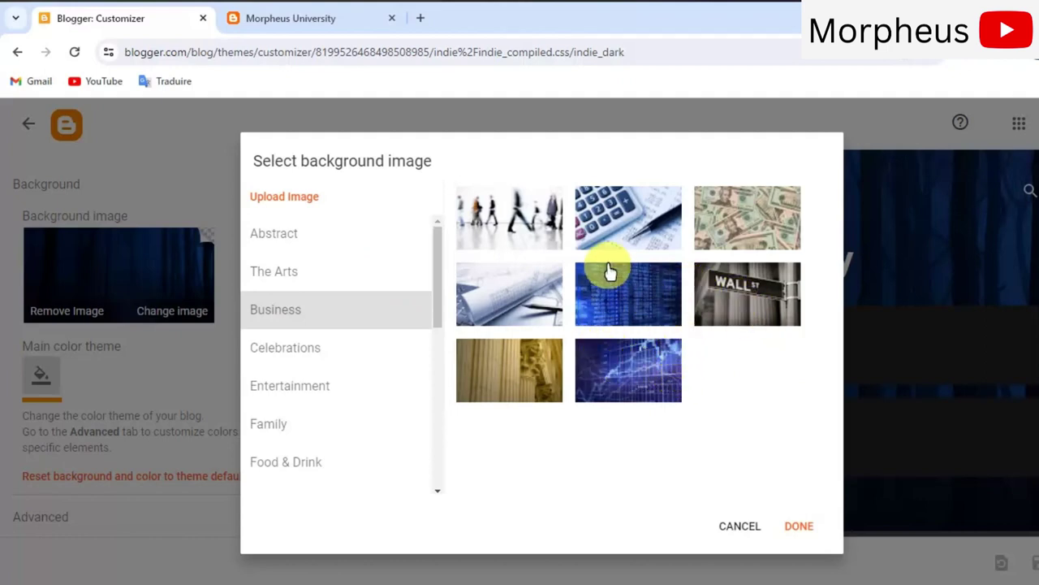
{"action": "left_click", "coordinate": [749, 241]}
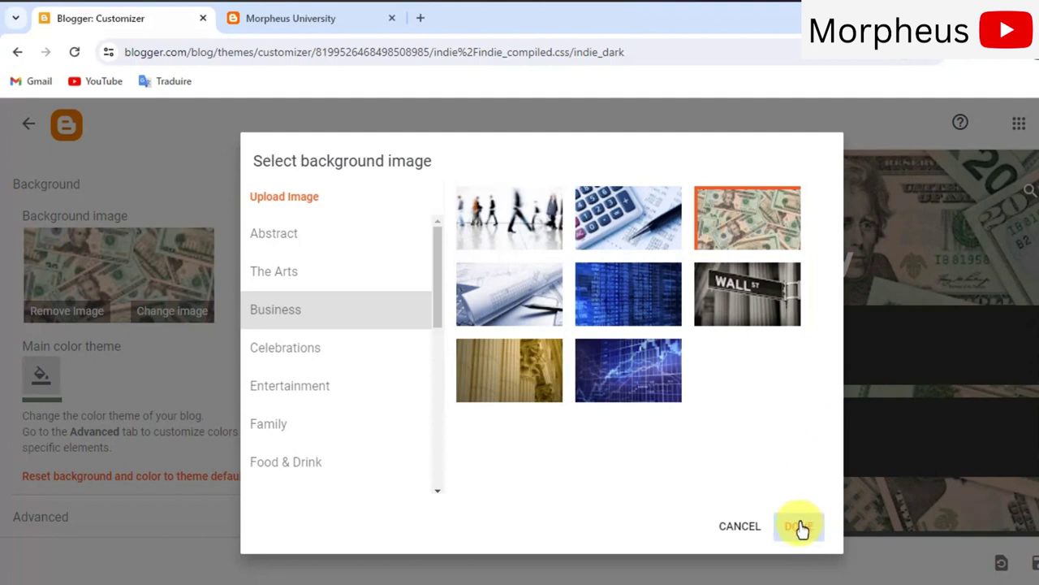
{"action": "left_click", "coordinate": [800, 526]}
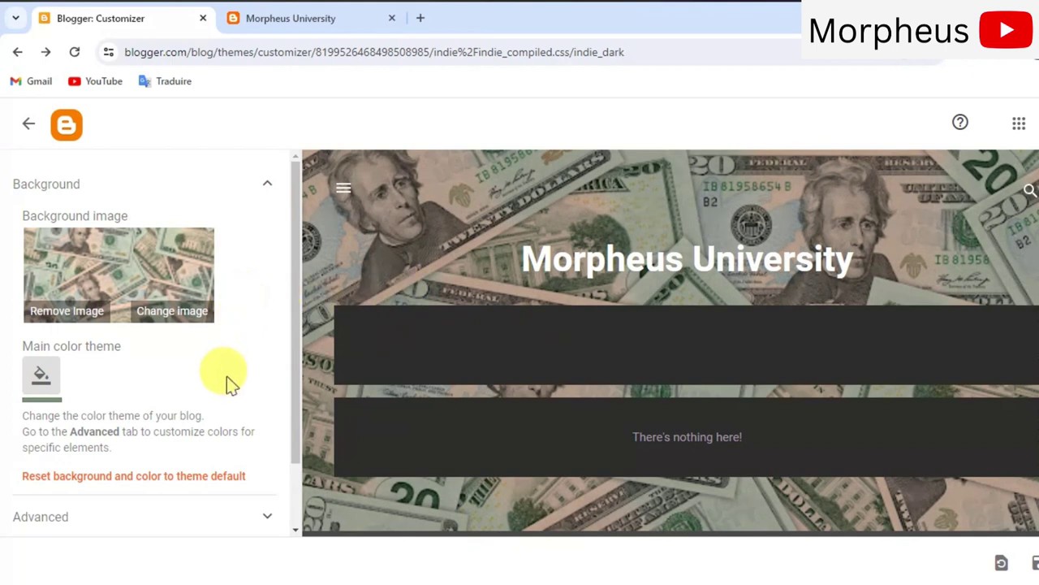
Examine the Advanced settings, looking through the list of customizable elements and the font and color options for Page Text
{"action": "scroll", "coordinate": [236, 388], "scroll_direction": "down", "scroll_amount": 1}
{"action": "scroll", "coordinate": [234, 394], "scroll_direction": "up", "scroll_amount": 1}
{"action": "scroll", "coordinate": [235, 406], "scroll_direction": "down", "scroll_amount": 1}
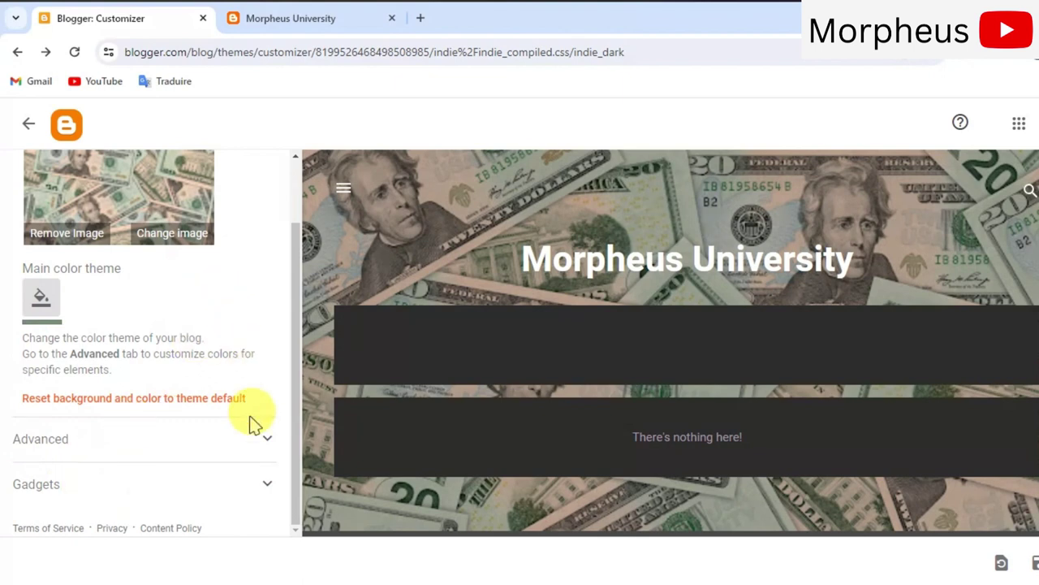
{"action": "left_click", "coordinate": [201, 439]}
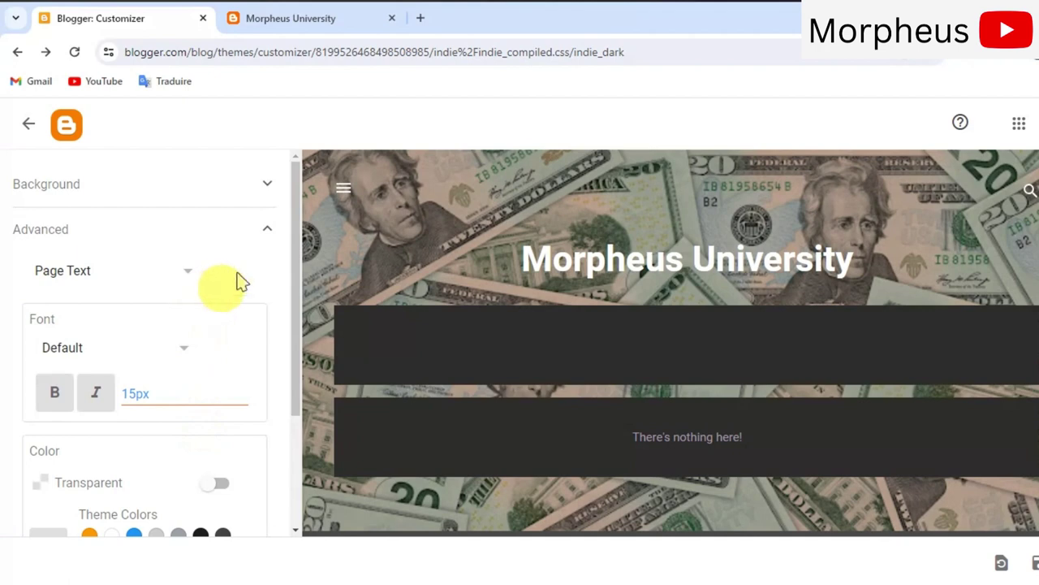
{"action": "left_click", "coordinate": [166, 276]}
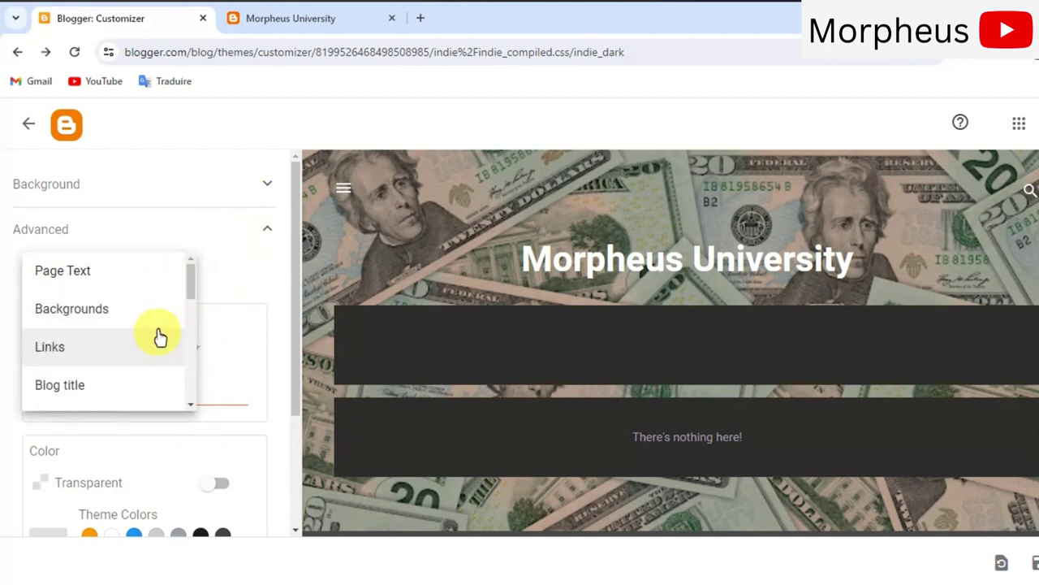
{"action": "scroll", "coordinate": [160, 335], "scroll_direction": "down", "scroll_amount": 5}
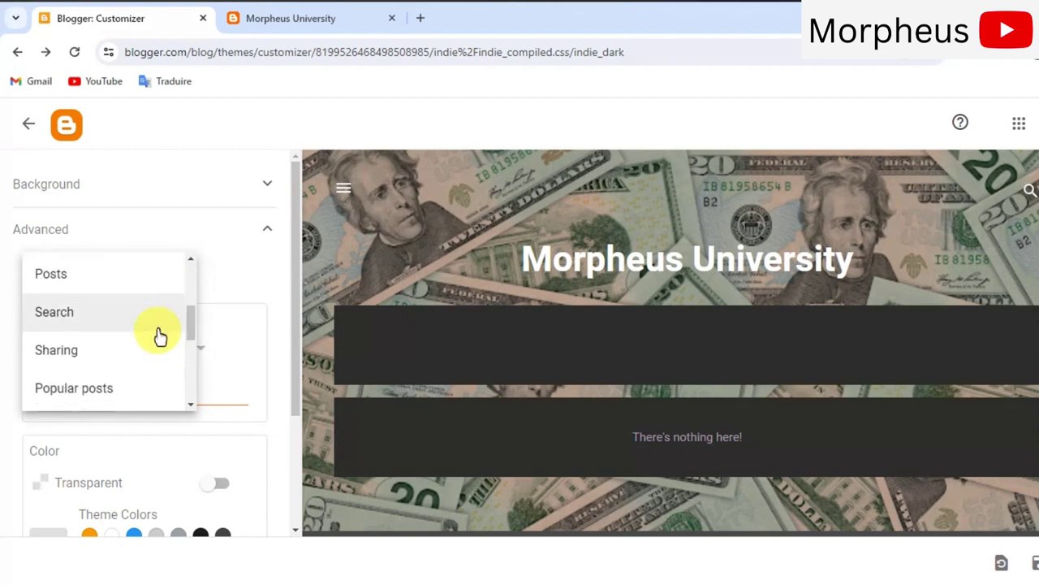
{"action": "scroll", "coordinate": [160, 335], "scroll_direction": "down", "scroll_amount": 3}
{"action": "scroll", "coordinate": [159, 337], "scroll_direction": "up", "scroll_amount": 8}
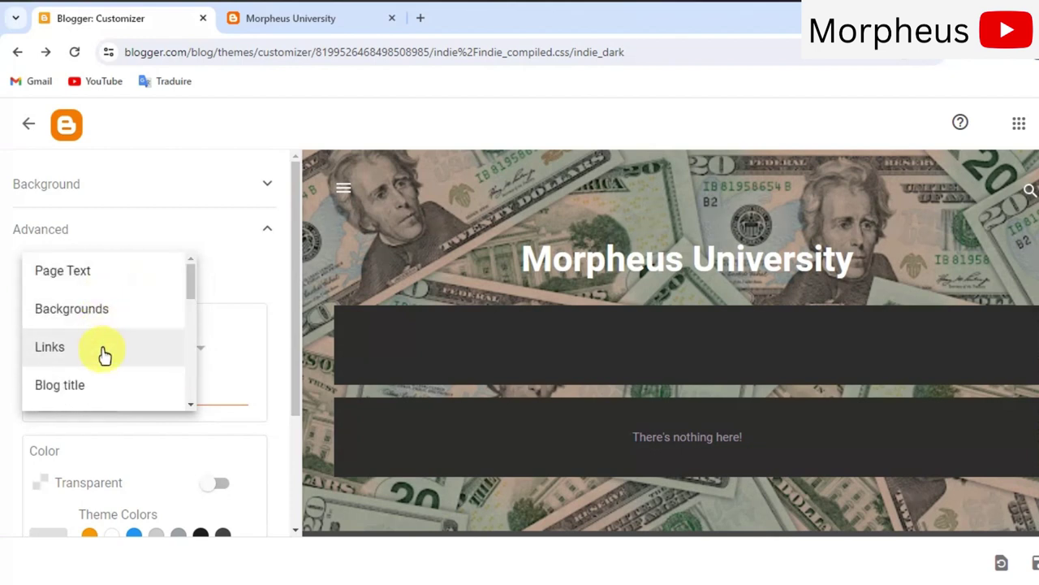
{"action": "scroll", "coordinate": [113, 388], "scroll_direction": "down", "scroll_amount": 6}
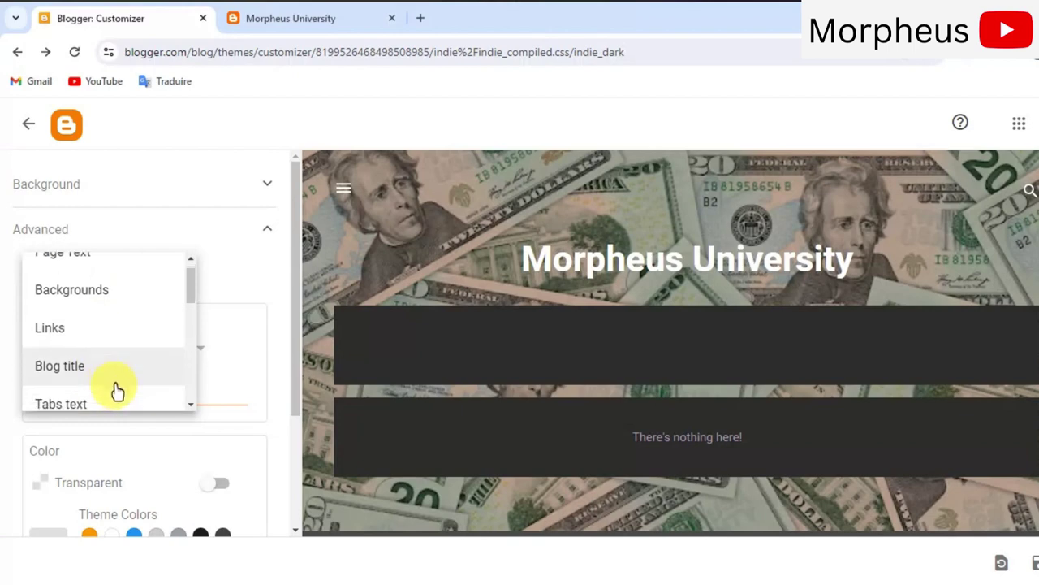
{"action": "scroll", "coordinate": [115, 374], "scroll_direction": "down", "scroll_amount": 4}
{"action": "scroll", "coordinate": [118, 365], "scroll_direction": "up", "scroll_amount": 8}
{"action": "scroll", "coordinate": [118, 364], "scroll_direction": "up", "scroll_amount": 1}
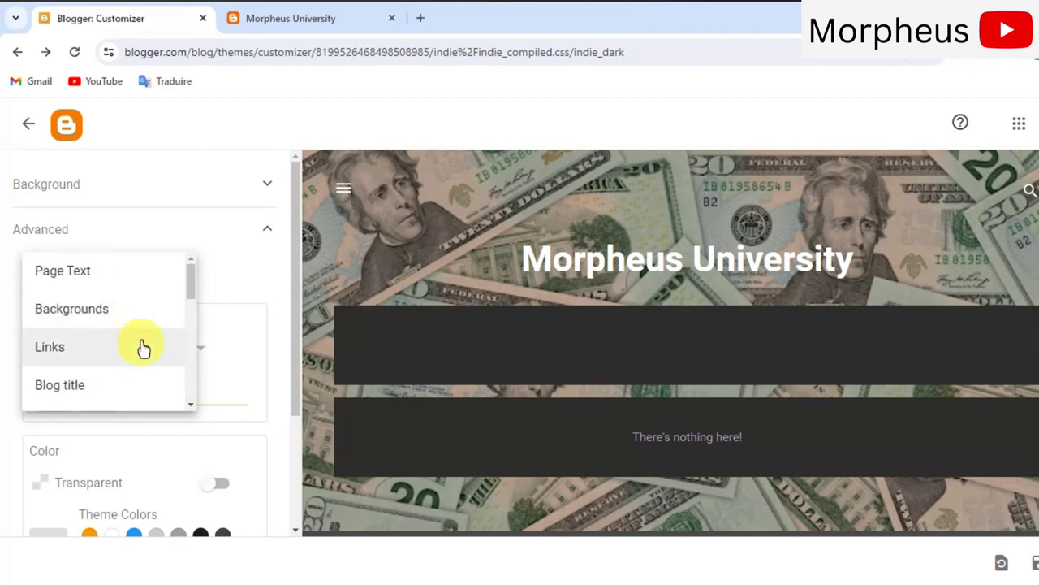
{"action": "scroll", "coordinate": [143, 345], "scroll_direction": "down", "scroll_amount": 5}
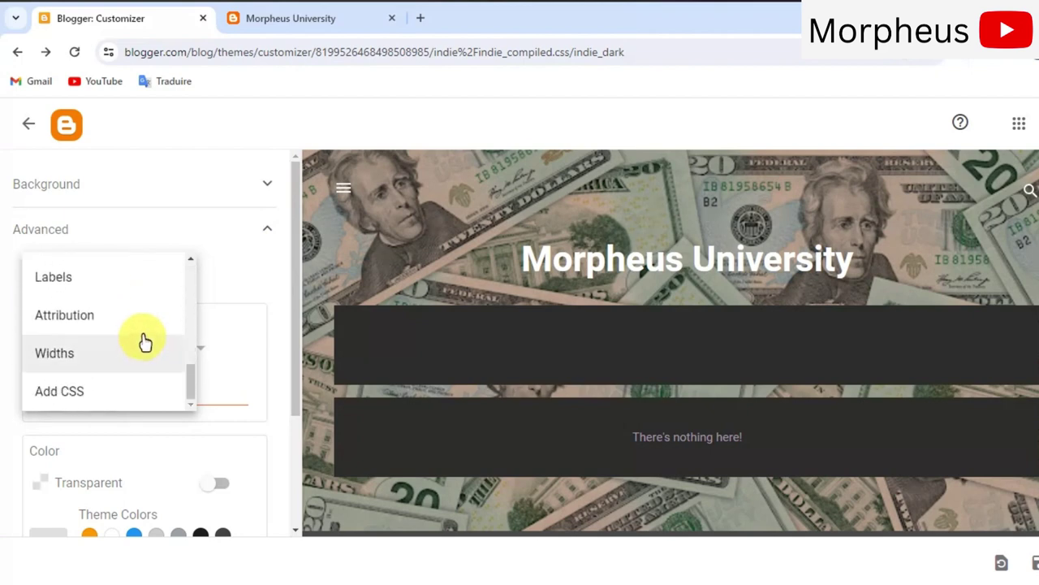
{"action": "scroll", "coordinate": [143, 340], "scroll_direction": "up", "scroll_amount": 2}
{"action": "left_click", "coordinate": [267, 324]}
{"action": "scroll", "coordinate": [268, 325], "scroll_direction": "down", "scroll_amount": 2}
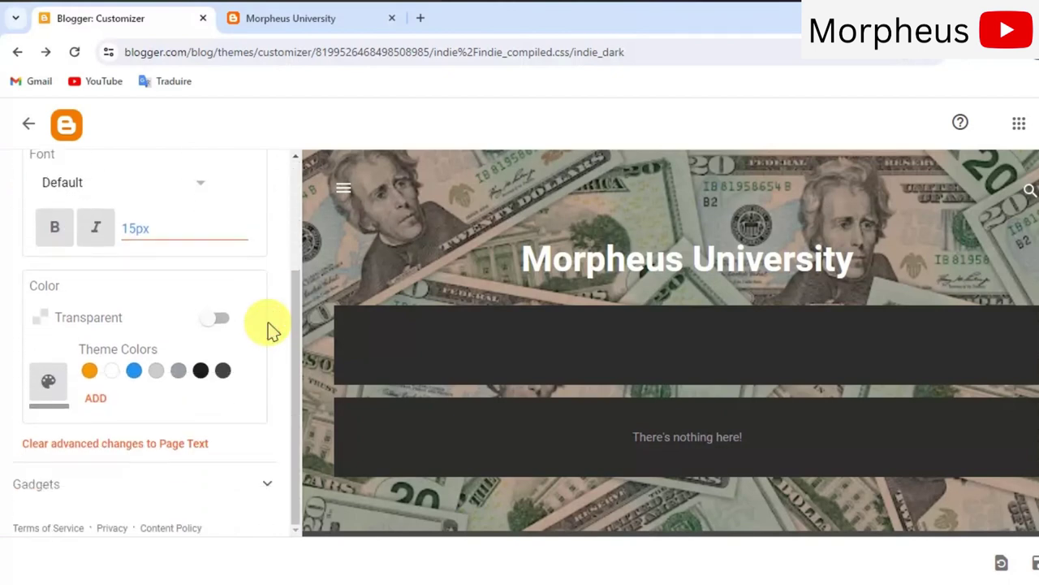
{"action": "scroll", "coordinate": [267, 325], "scroll_direction": "up", "scroll_amount": 2}
For the Links element, set the link color to blue and the visited link color to black
{"action": "left_click", "coordinate": [109, 272]}
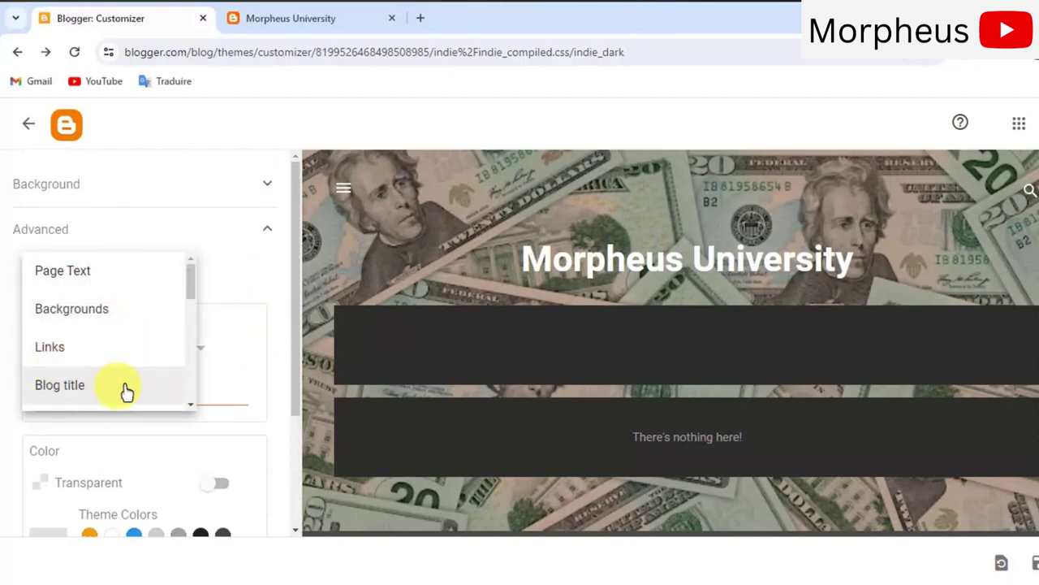
{"action": "left_click", "coordinate": [127, 347]}
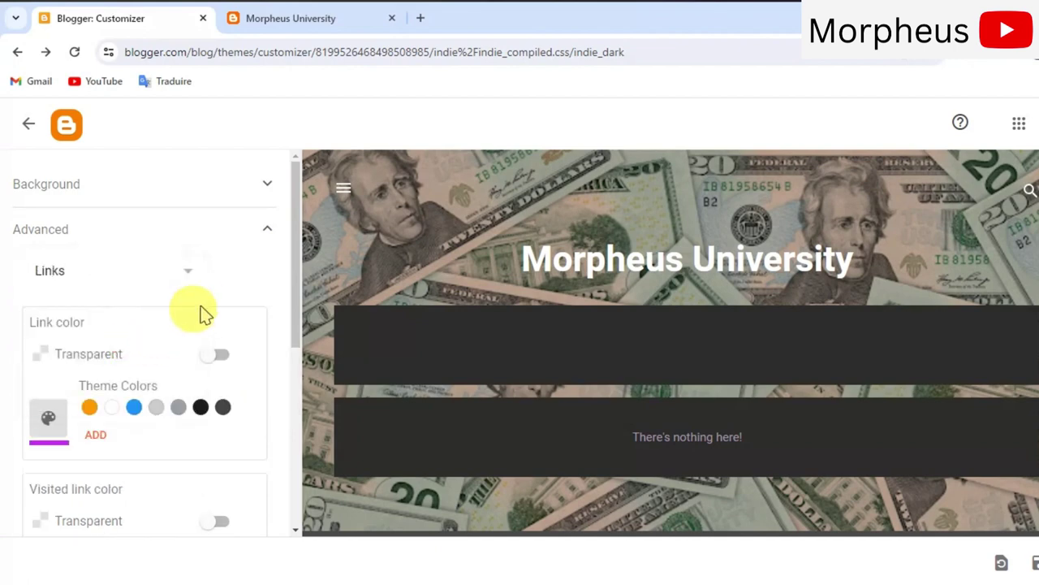
{"action": "scroll", "coordinate": [268, 300], "scroll_direction": "down", "scroll_amount": 1}
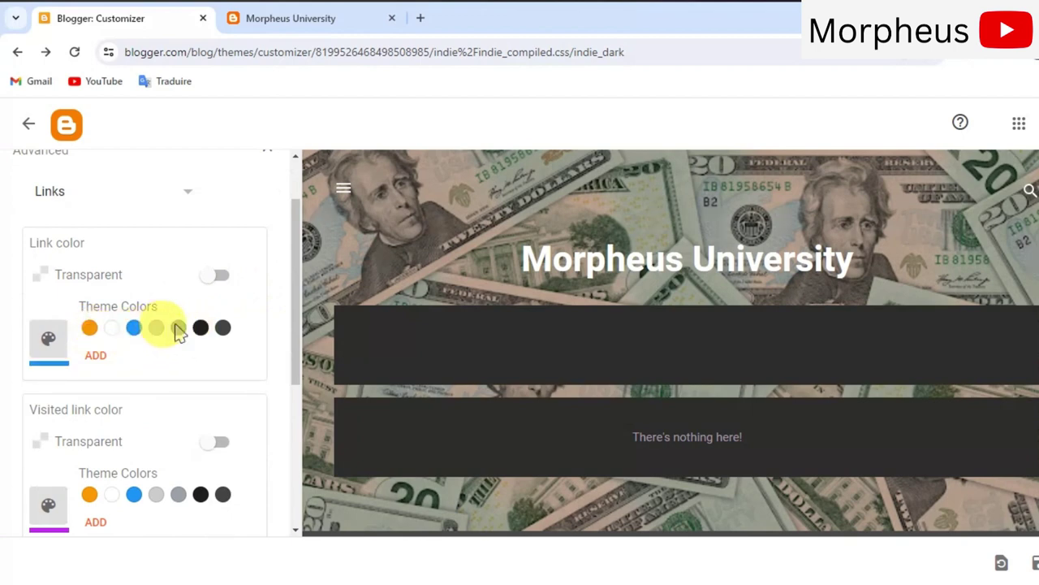
{"action": "scroll", "coordinate": [203, 486], "scroll_direction": "down", "scroll_amount": 3}
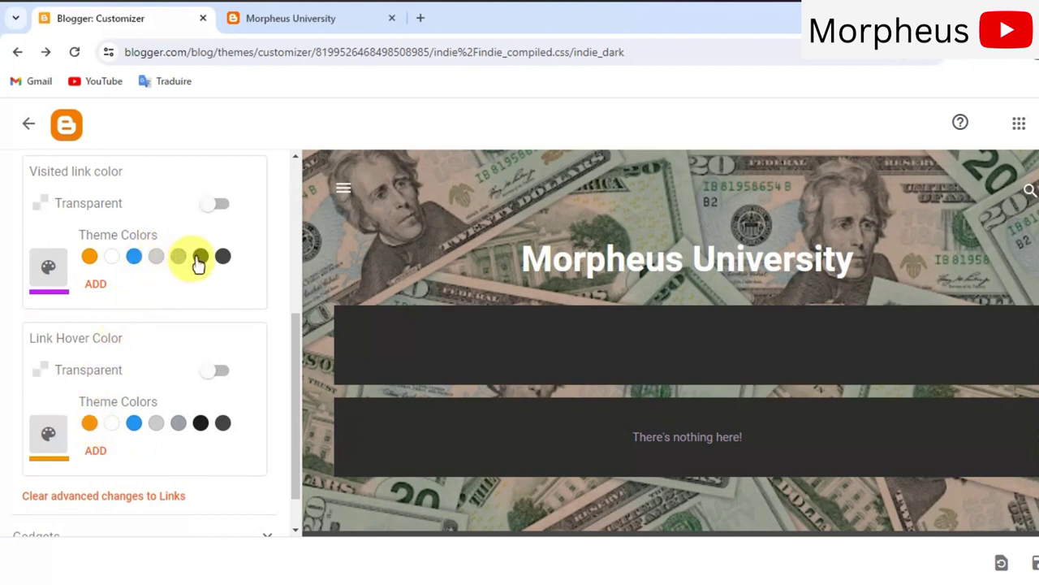
{"action": "scroll", "coordinate": [235, 320], "scroll_direction": "up", "scroll_amount": 1}
{"action": "scroll", "coordinate": [240, 333], "scroll_direction": "down", "scroll_amount": 2}
{"action": "scroll", "coordinate": [244, 341], "scroll_direction": "up", "scroll_amount": 1}
{"action": "scroll", "coordinate": [235, 341], "scroll_direction": "up", "scroll_amount": 4}
{"action": "scroll", "coordinate": [237, 339], "scroll_direction": "down", "scroll_amount": 5}
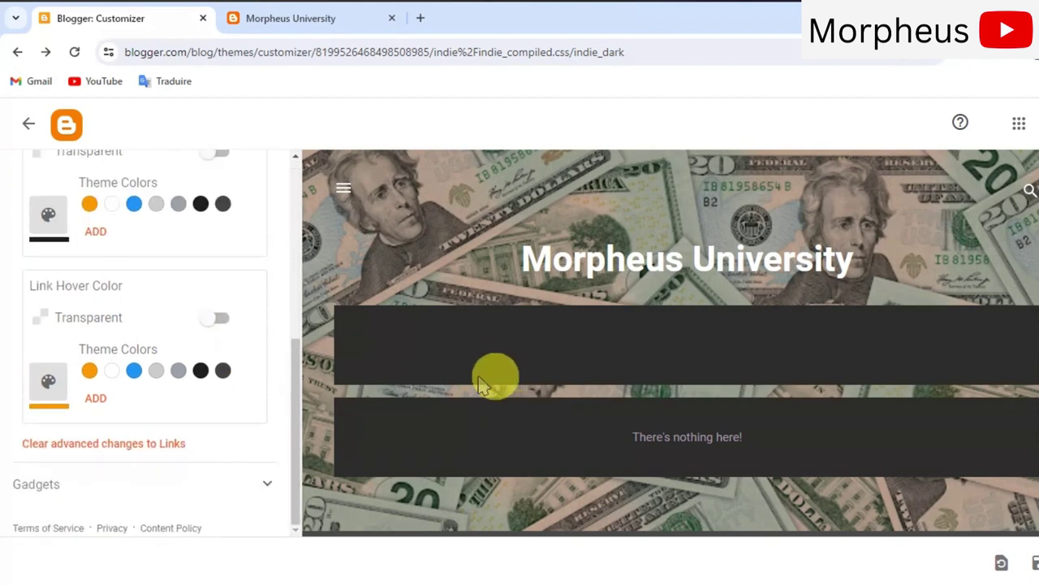
{"action": "scroll", "coordinate": [162, 381], "scroll_direction": "up", "scroll_amount": 2}
{"action": "scroll", "coordinate": [97, 267], "scroll_direction": "up", "scroll_amount": 3}
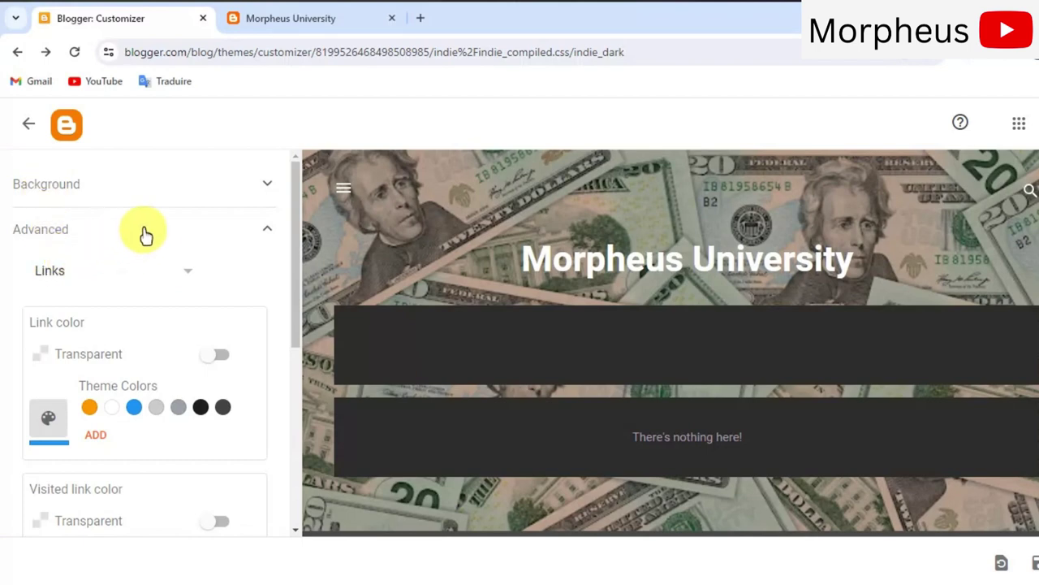
Widen the blog's content width to about 1565 px and save the theme changes
{"action": "left_click", "coordinate": [163, 274]}
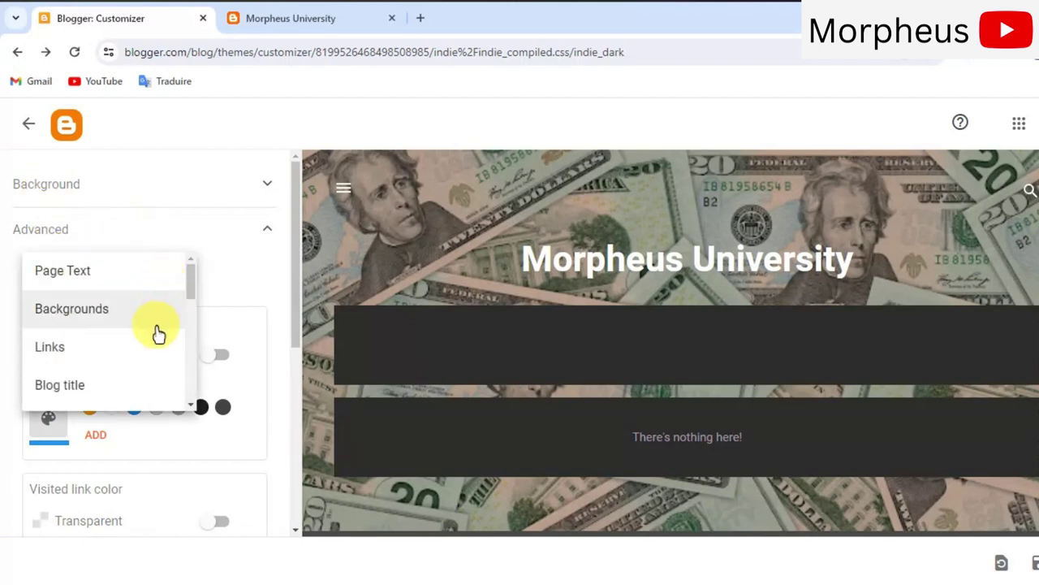
{"action": "scroll", "coordinate": [159, 335], "scroll_direction": "down", "scroll_amount": 3}
{"action": "scroll", "coordinate": [163, 339], "scroll_direction": "down", "scroll_amount": 4}
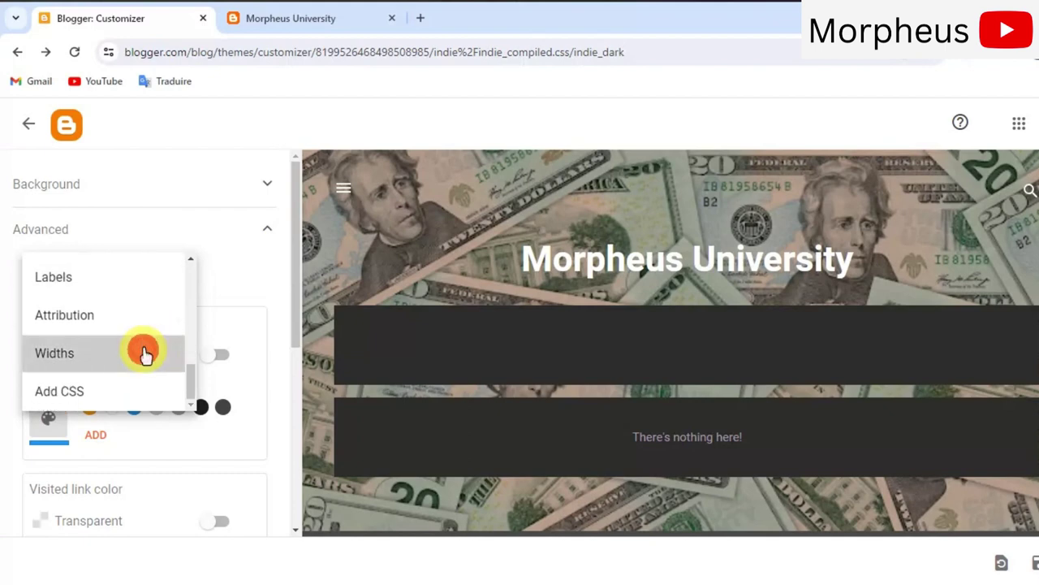
{"action": "left_click", "coordinate": [144, 354]}
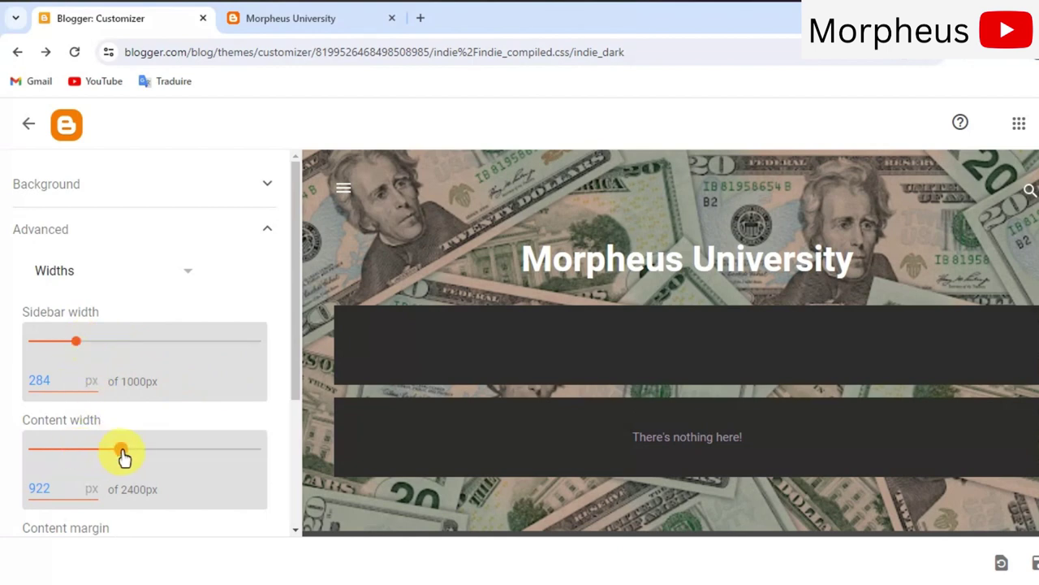
{"action": "left_click_drag", "start_coordinate": [126, 457], "coordinate": [127, 456]}
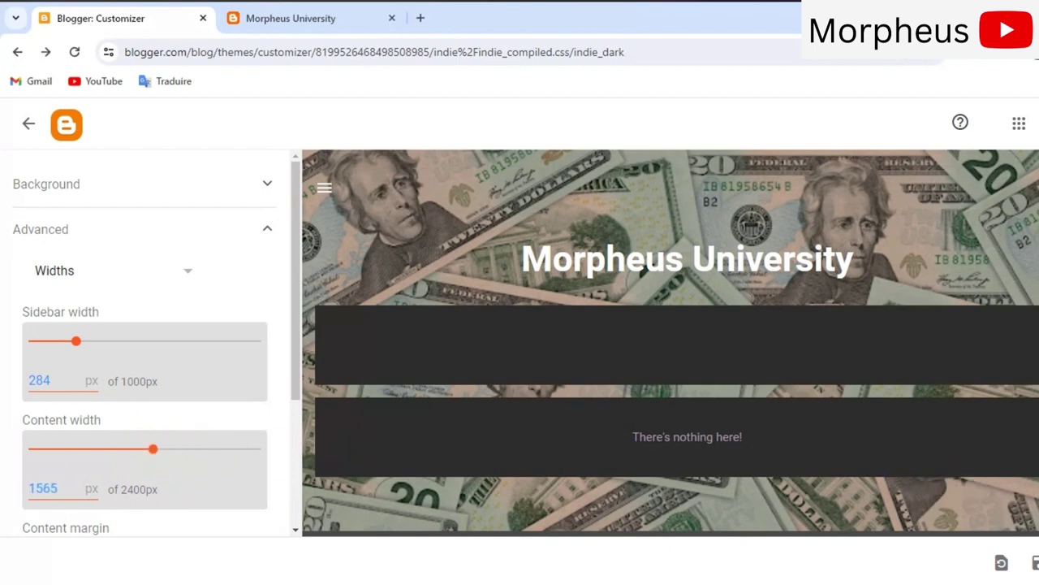
{"action": "left_click", "coordinate": [1034, 562]}
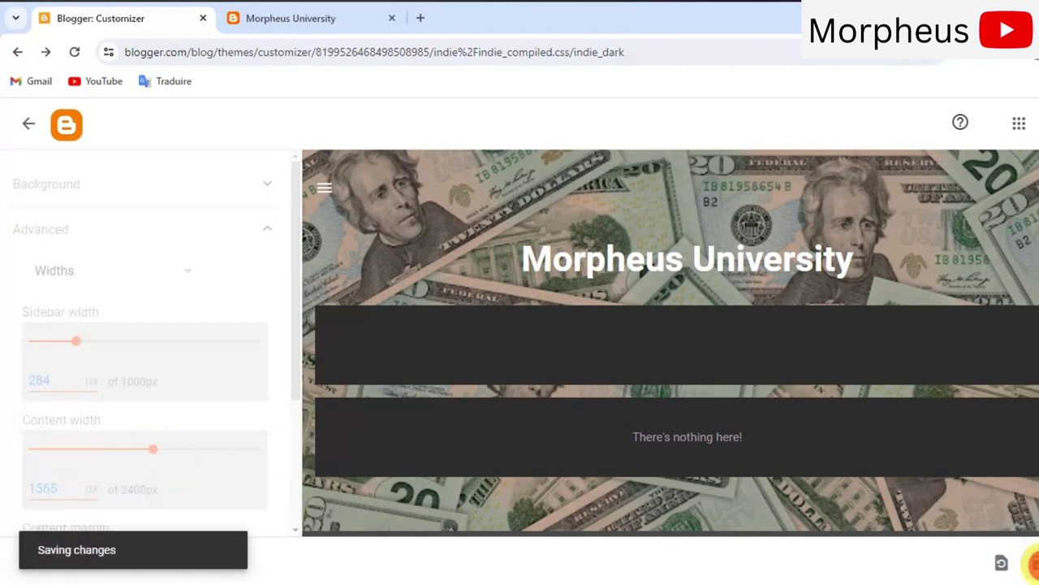
{"action": "scroll", "coordinate": [700, 396], "scroll_direction": "down", "scroll_amount": 1}
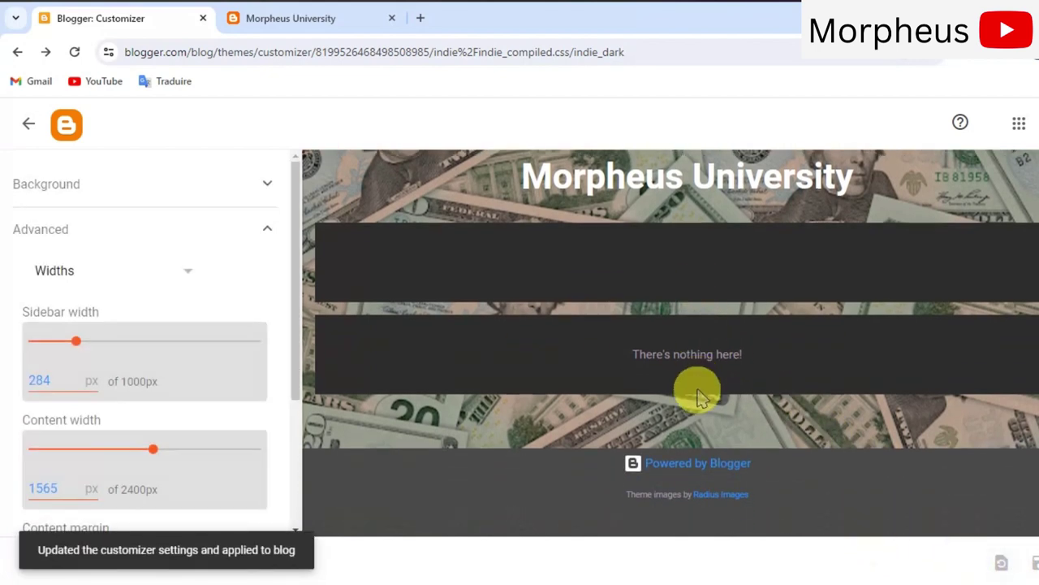
{"action": "scroll", "coordinate": [700, 396], "scroll_direction": "up", "scroll_amount": 1}
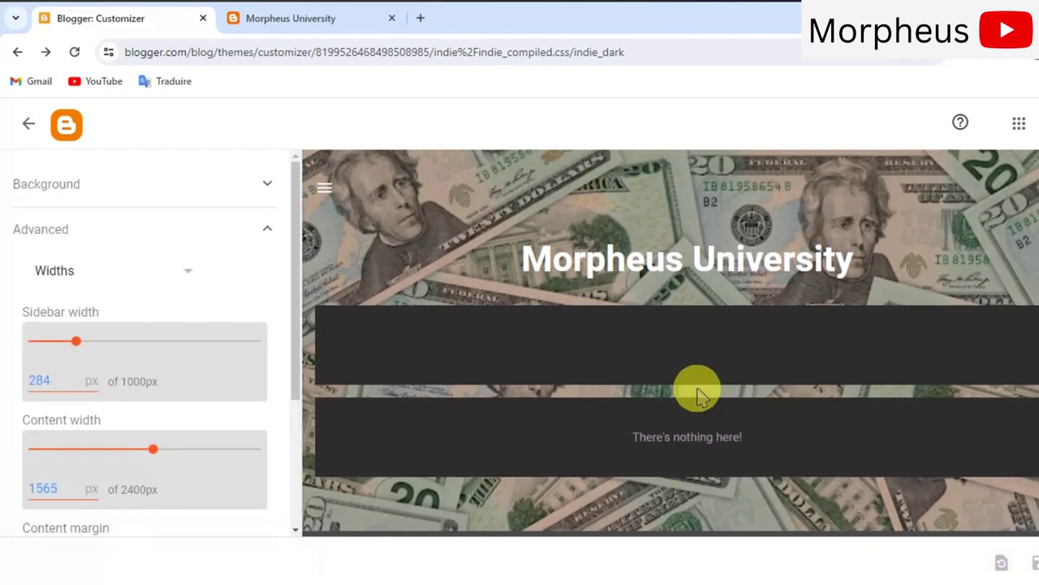
Leave the customizer and open the author's profile from the sidebar of the live blog
{"action": "left_click", "coordinate": [337, 190]}
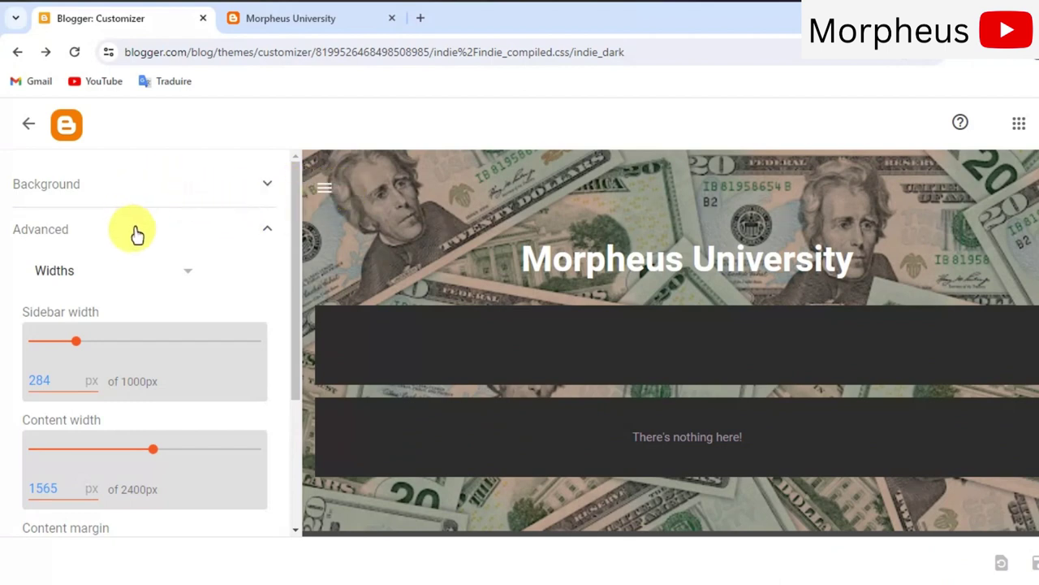
{"action": "left_click", "coordinate": [29, 127]}
{"action": "scroll", "coordinate": [93, 429], "scroll_direction": "down", "scroll_amount": 3}
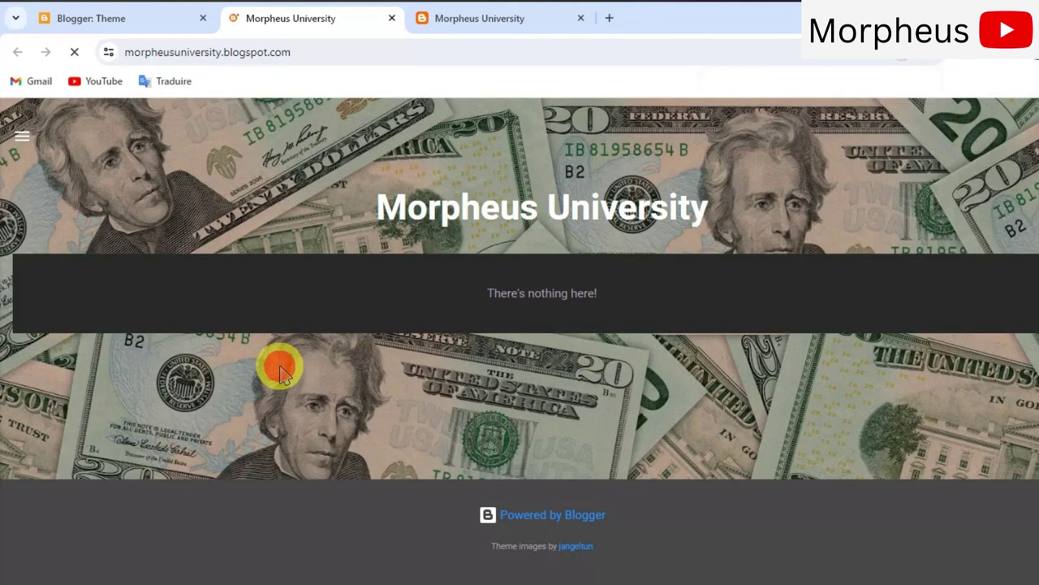
{"action": "left_click", "coordinate": [22, 140]}
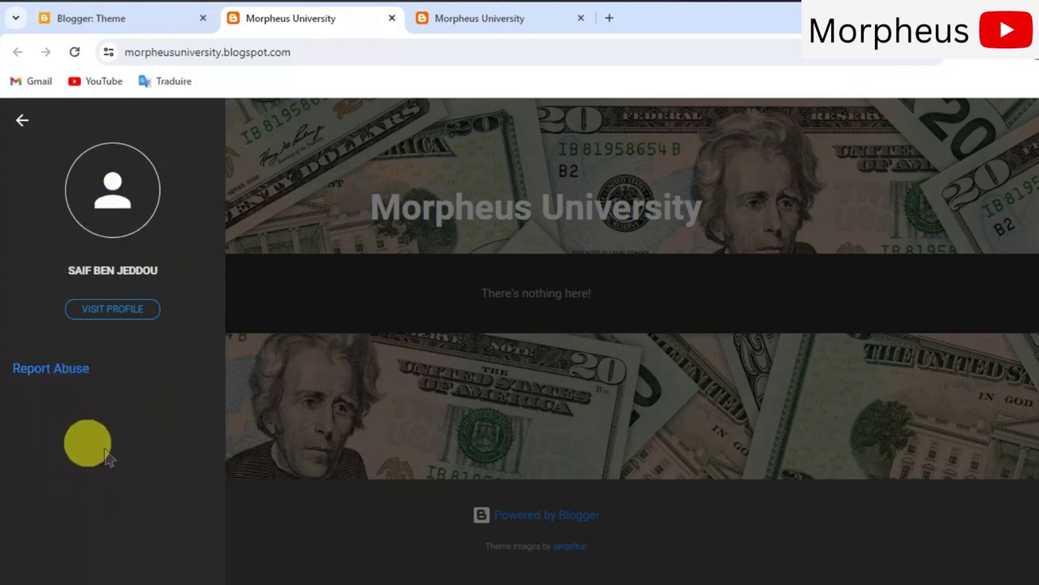
{"action": "left_click", "coordinate": [132, 308]}
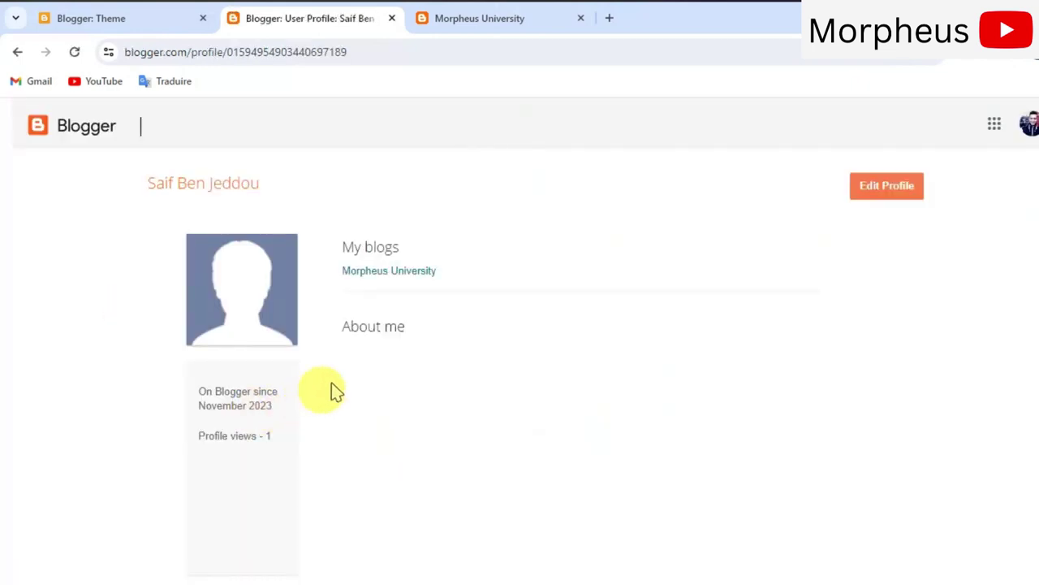
Open the author's profile for editing and upload a profile photo from the computer
{"action": "left_click", "coordinate": [901, 188]}
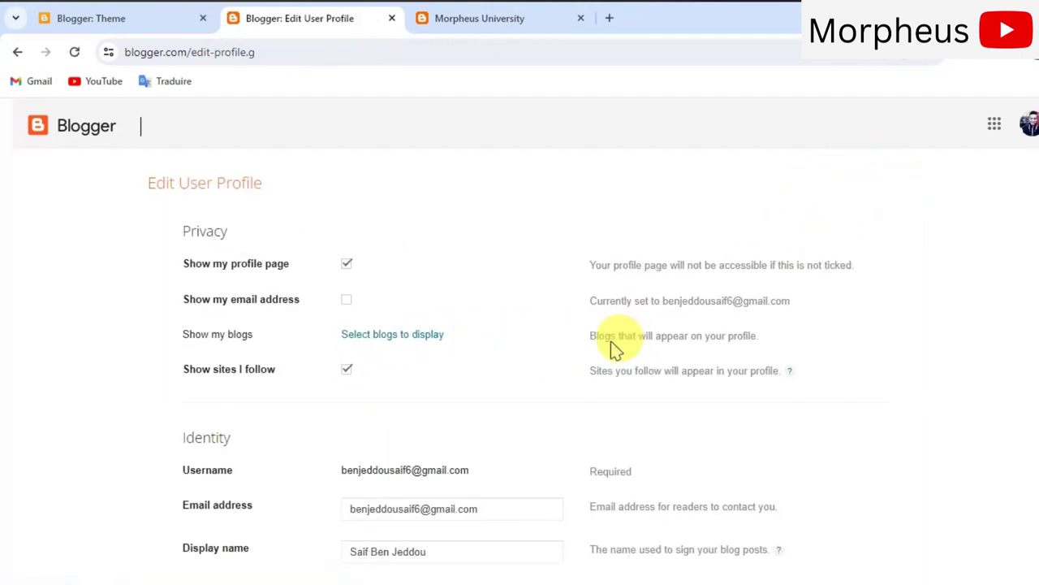
{"action": "scroll", "coordinate": [599, 355], "scroll_direction": "down", "scroll_amount": 3}
{"action": "scroll", "coordinate": [598, 358], "scroll_direction": "down", "scroll_amount": 1}
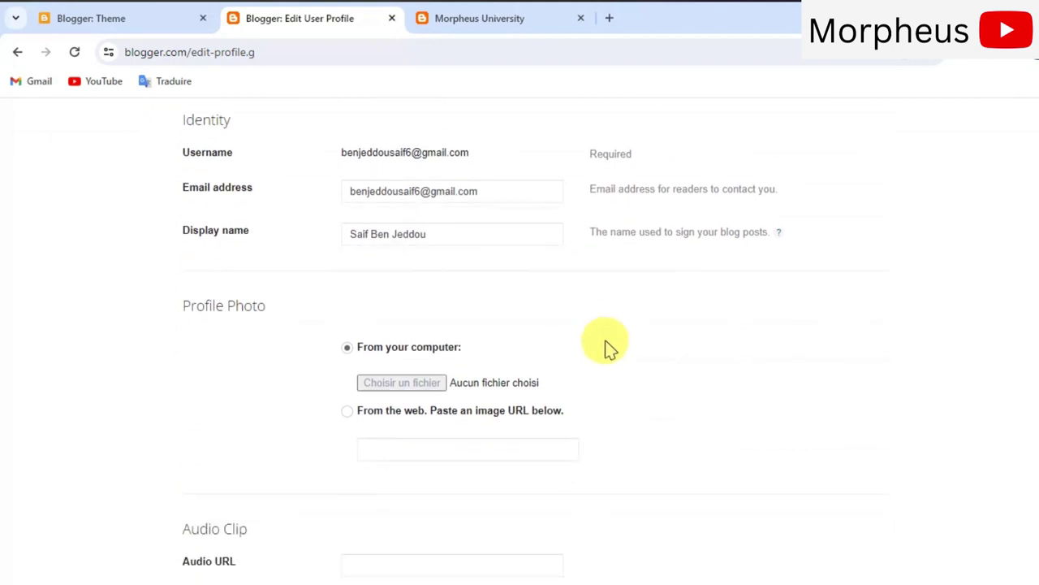
{"action": "scroll", "coordinate": [610, 347], "scroll_direction": "down", "scroll_amount": 1}
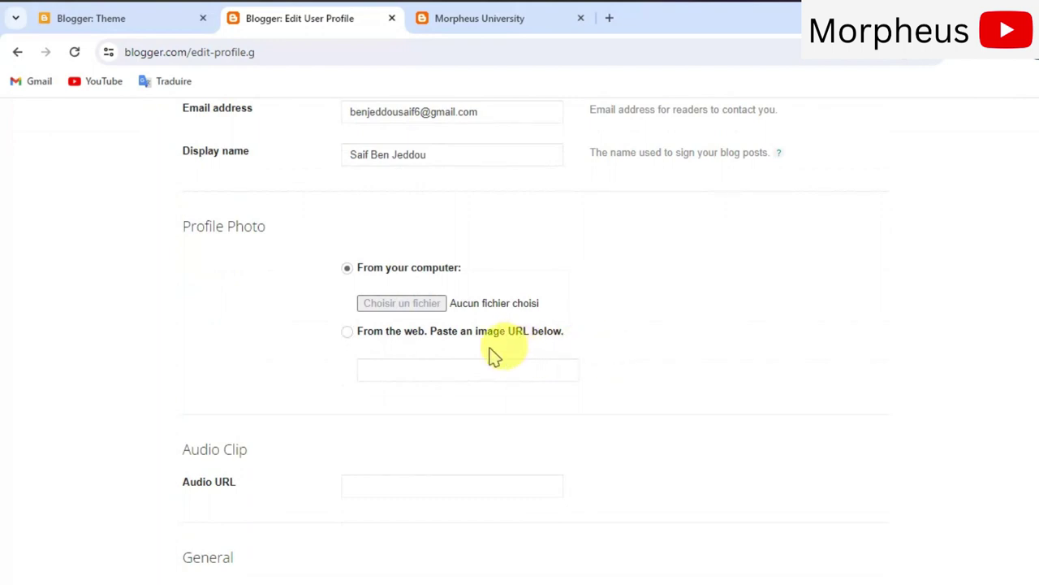
{"action": "left_click_drag", "start_coordinate": [179, 226], "coordinate": [328, 244]}
{"action": "left_click", "coordinate": [324, 241]}
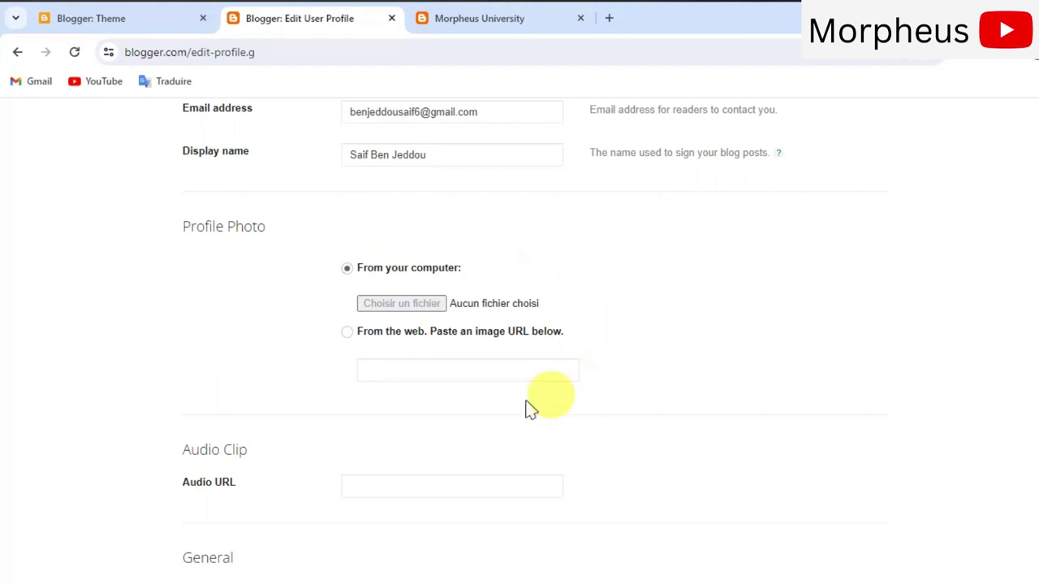
{"action": "left_click", "coordinate": [406, 304]}
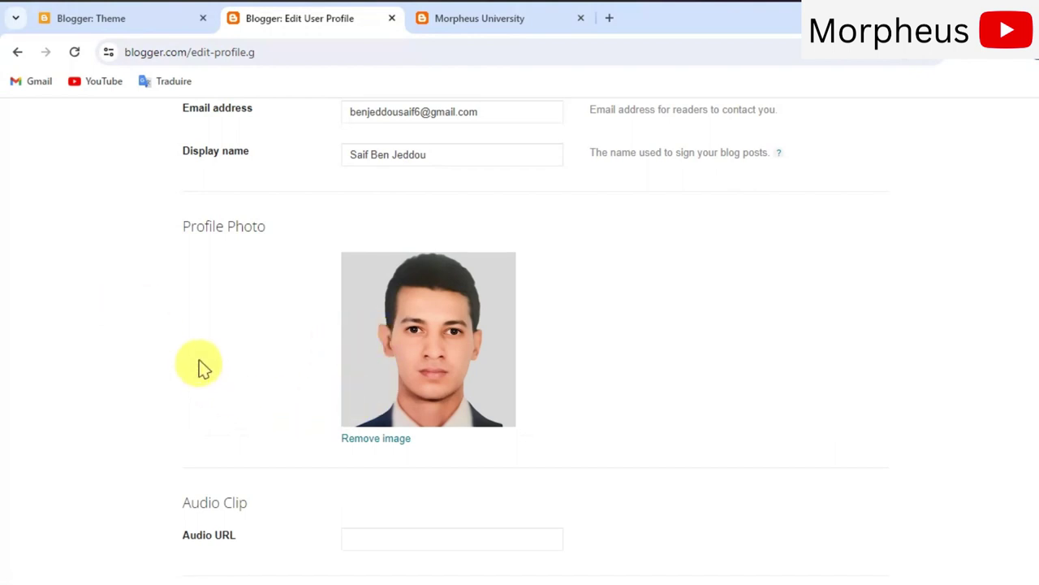
Set the gender to Male in the profile's General section
{"action": "scroll", "coordinate": [203, 363], "scroll_direction": "down", "scroll_amount": 1}
{"action": "scroll", "coordinate": [118, 325], "scroll_direction": "down", "scroll_amount": 4}
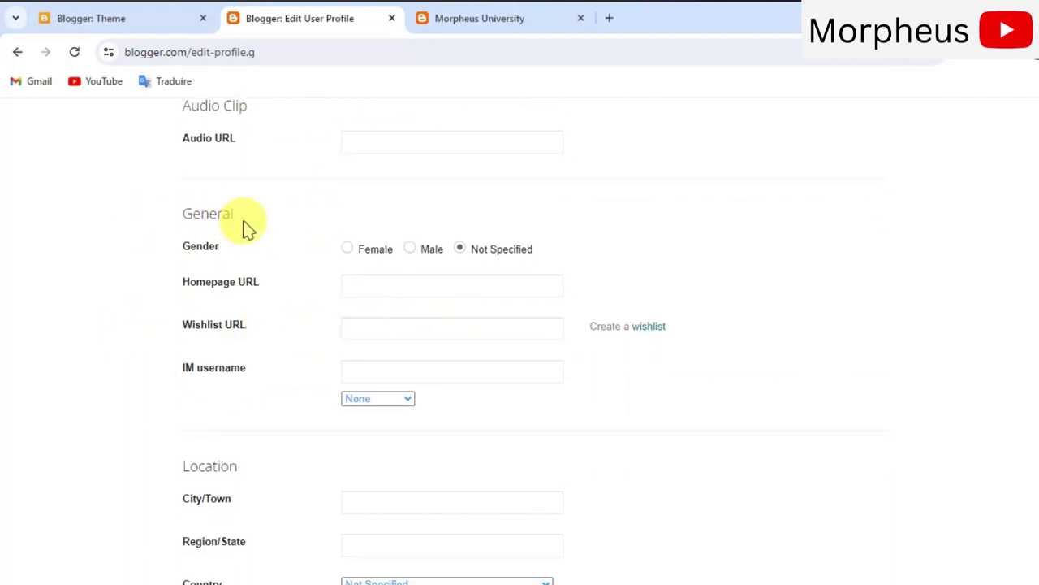
{"action": "left_click", "coordinate": [410, 248]}
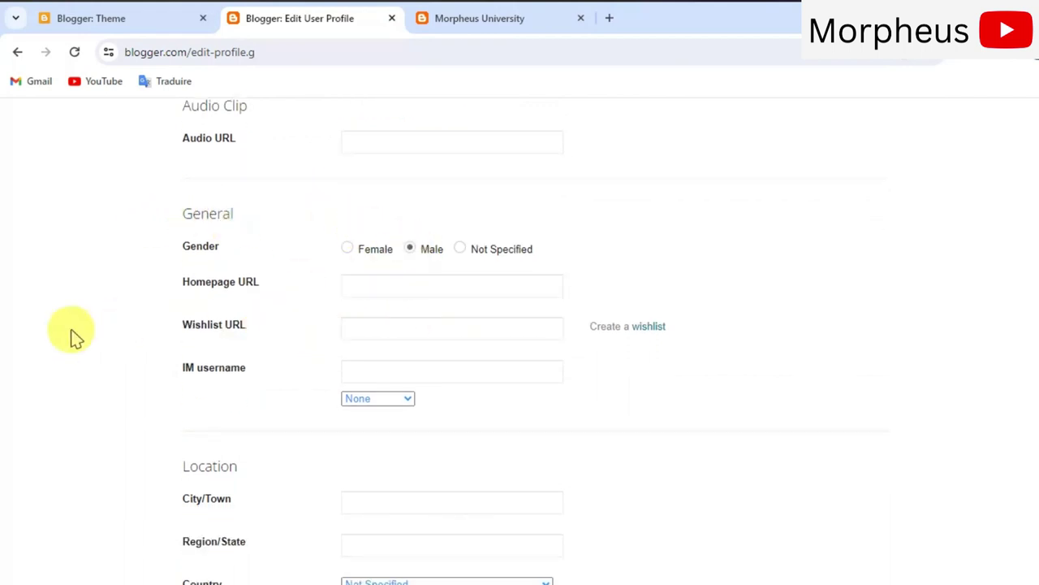
Set the country to United States in the profile's Location section
{"action": "scroll", "coordinate": [128, 316], "scroll_direction": "down", "scroll_amount": 2}
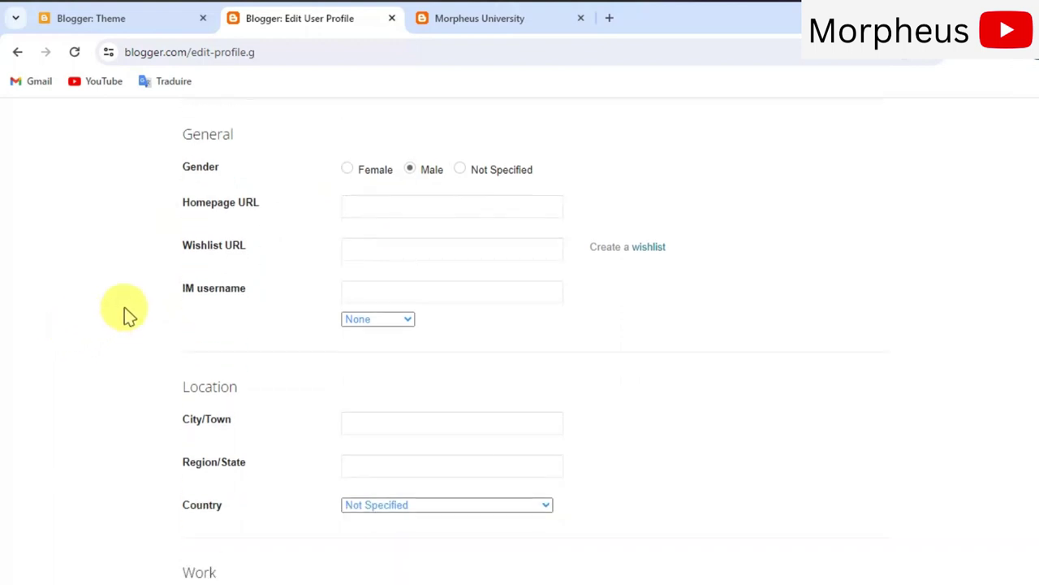
{"action": "scroll", "coordinate": [127, 316], "scroll_direction": "down", "scroll_amount": 1}
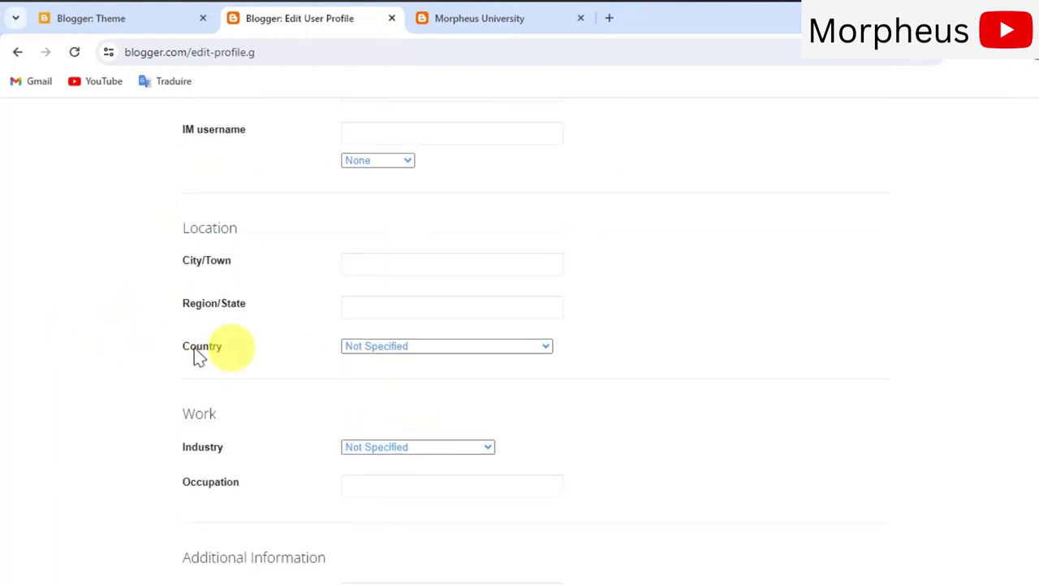
{"action": "left_click", "coordinate": [400, 348]}
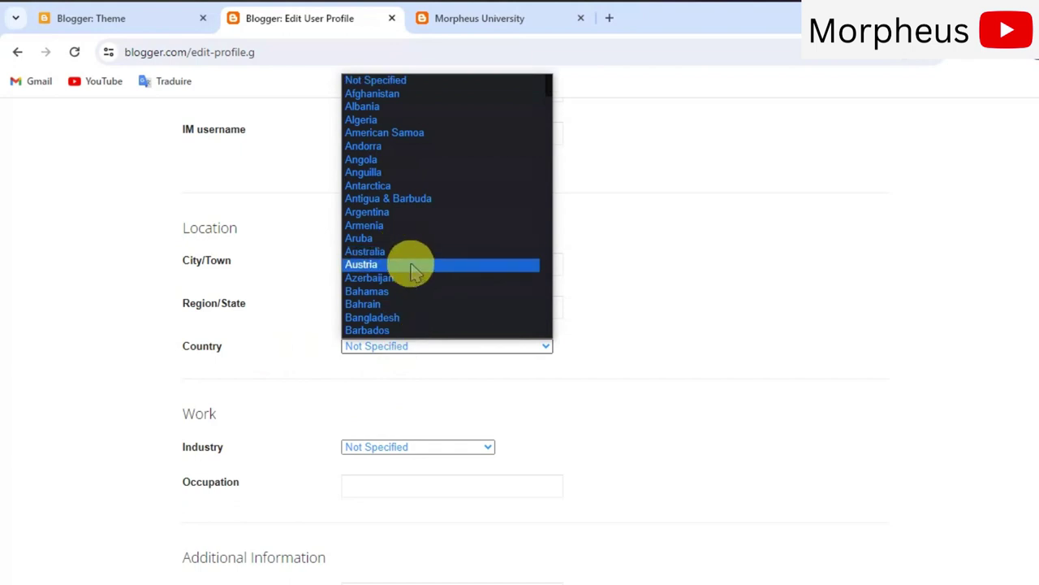
{"action": "key", "text": "u"}
{"action": "key", "text": "u"}
{"action": "key", "text": "u"}
{"action": "key", "text": "u"}
{"action": "key", "text": "u"}
{"action": "key", "text": "u"}
{"action": "key", "text": "u"}
{"action": "key", "text": "u"}
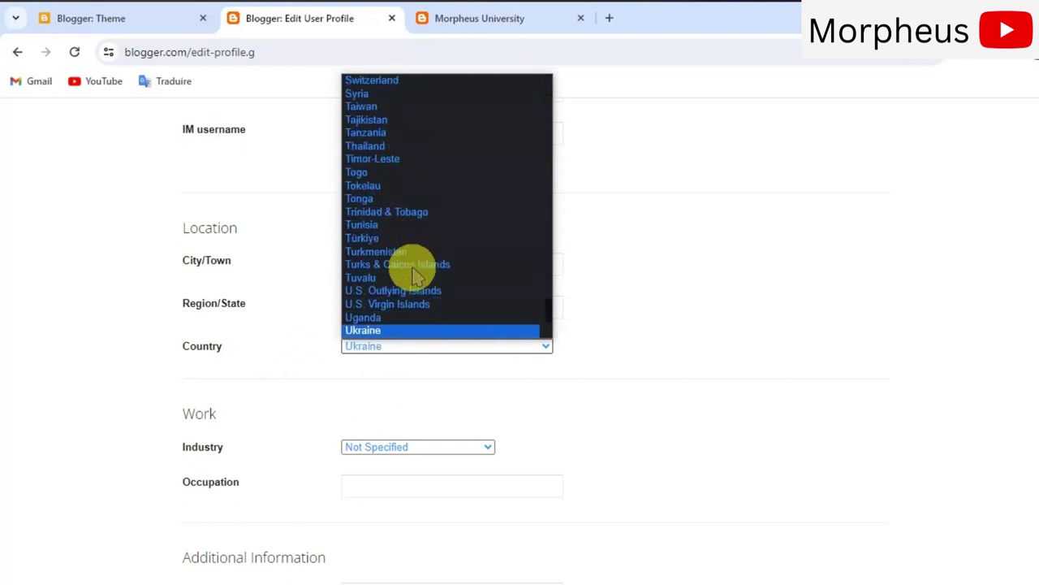
{"action": "left_click", "coordinate": [408, 321]}
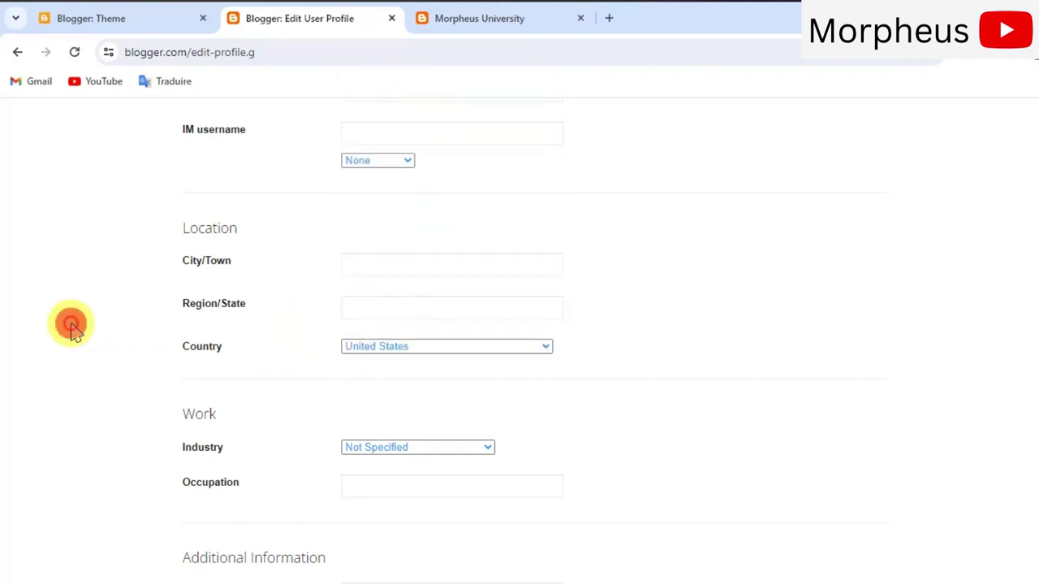
Enter "Finance" as the interest in the profile's Additional Information section
{"action": "scroll", "coordinate": [76, 324], "scroll_direction": "down", "scroll_amount": 1}
{"action": "scroll", "coordinate": [119, 389], "scroll_direction": "down", "scroll_amount": 2}
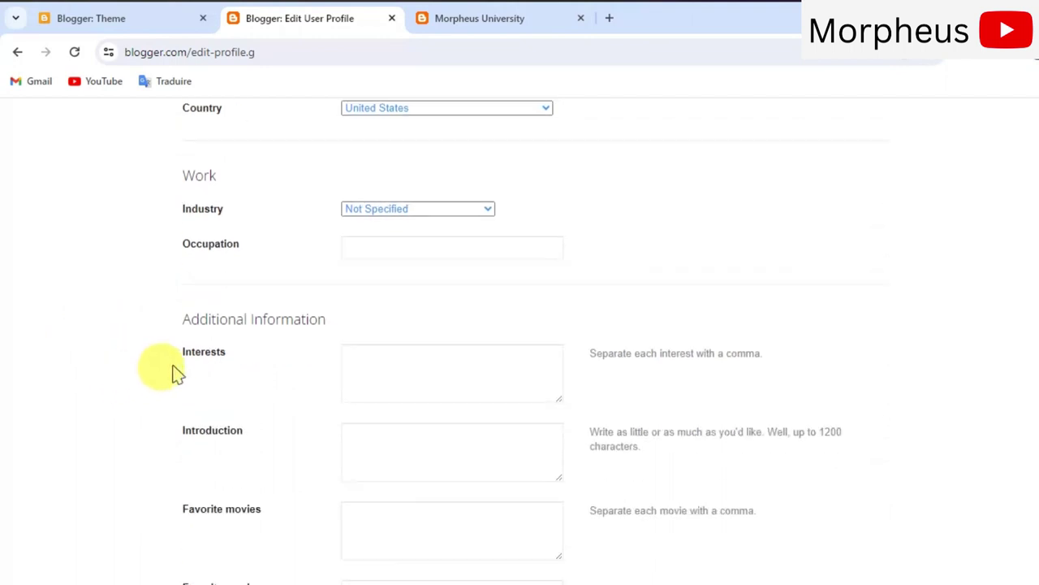
{"action": "scroll", "coordinate": [175, 357], "scroll_direction": "down", "scroll_amount": 1}
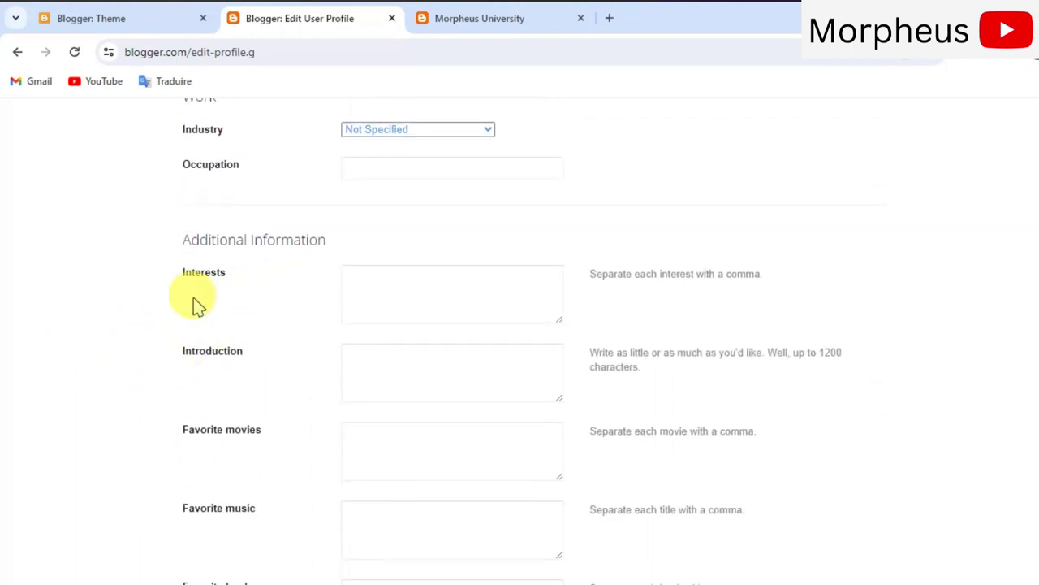
{"action": "left_click", "coordinate": [376, 308]}
{"action": "left_click", "coordinate": [376, 308]}
{"action": "scroll", "coordinate": [127, 341], "scroll_direction": "down", "scroll_amount": 1}
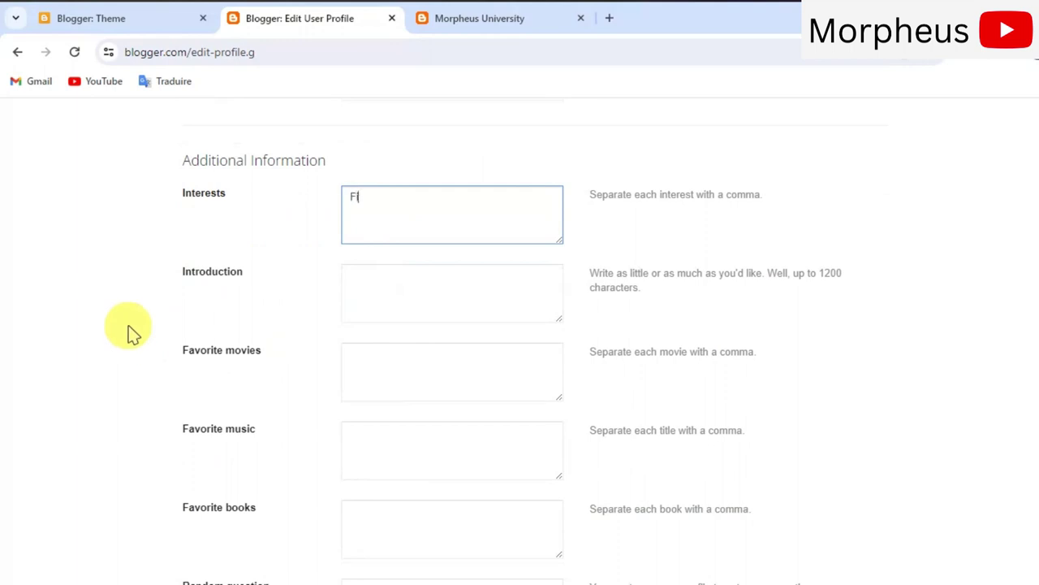
{"action": "left_click", "coordinate": [92, 331]}
Write the profile introduction "An enthusiastic content creator, entrepreenur, blogger, affiliate marketer, and course instructor"
{"action": "left_click", "coordinate": [379, 297]}
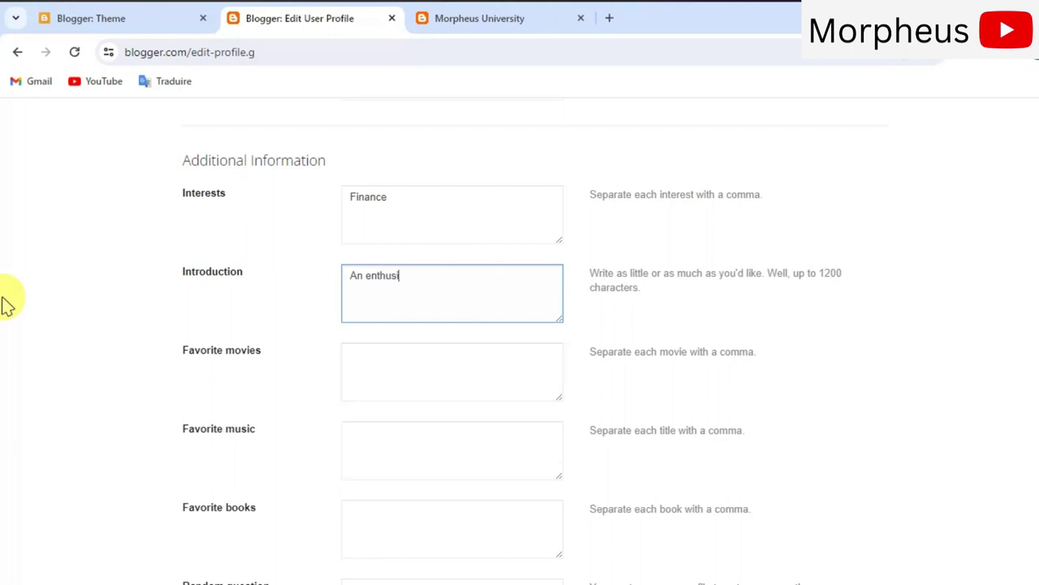
{"action": "type", "text": "An enthusiastic content create"}
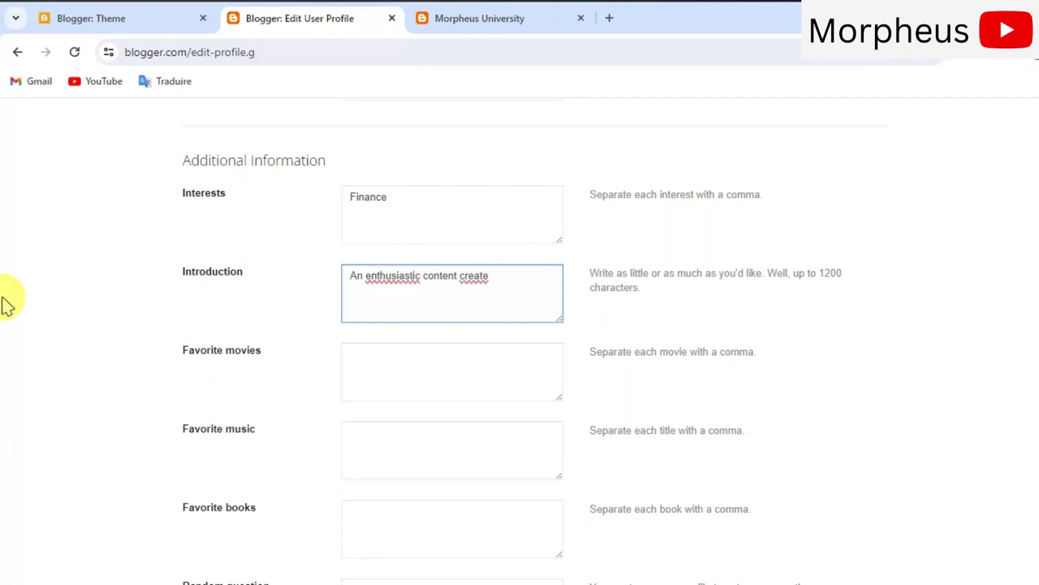
{"action": "key", "text": "BackSpace"}
{"action": "type", "text": "or, entreprenur, blogg"}
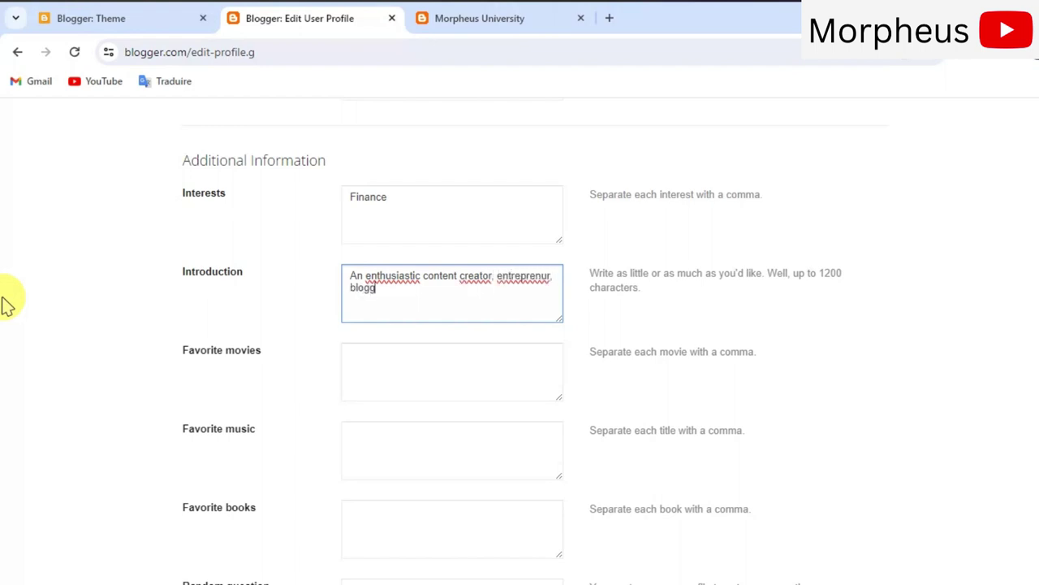
{"action": "type", "text": "er, affiliate marketer, and"}
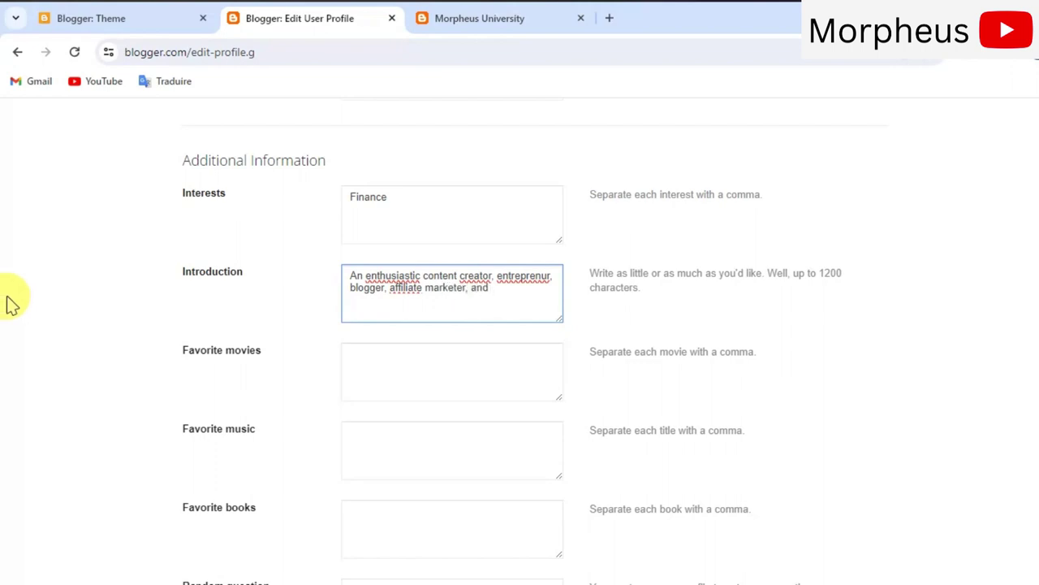
{"action": "left_click", "coordinate": [537, 276]}
{"action": "type", "text": "e"}
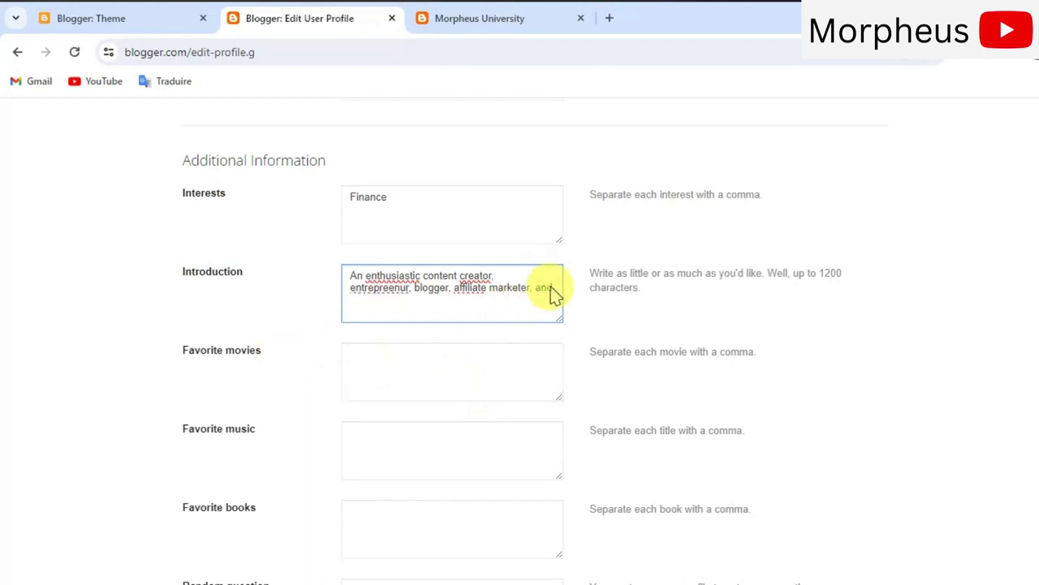
{"action": "left_click", "coordinate": [555, 291]}
{"action": "type", "text": "course instructor"}
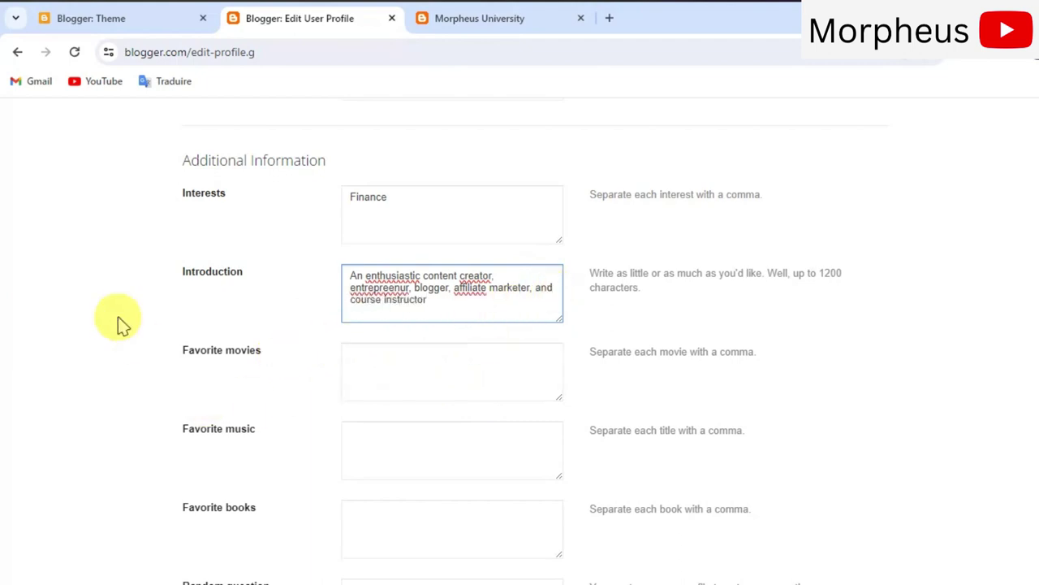
{"action": "left_click", "coordinate": [118, 323]}
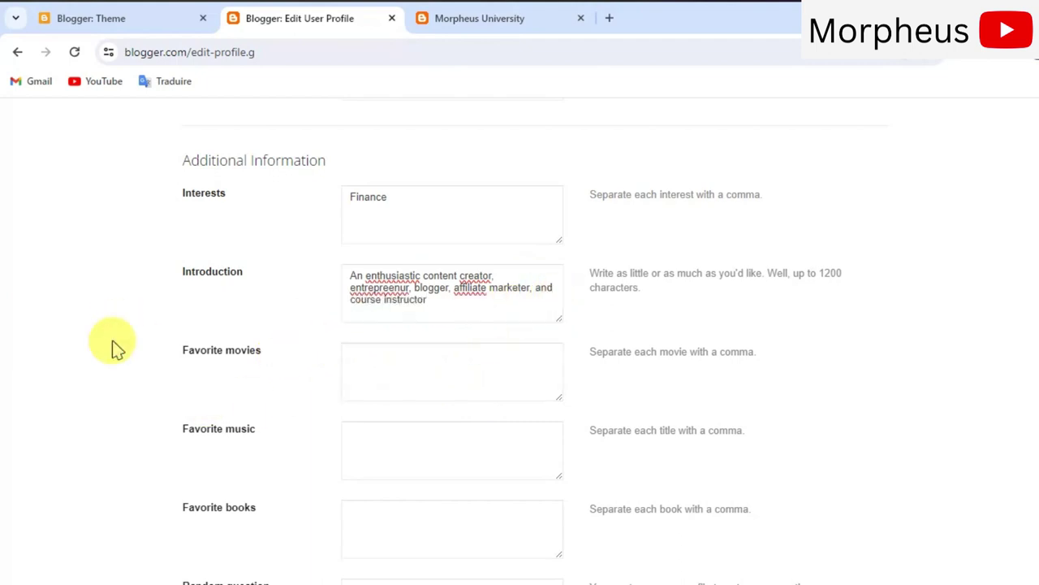
Leave the favorite movies, music, books and random question fields blank and save the profile
{"action": "scroll", "coordinate": [111, 348], "scroll_direction": "down", "scroll_amount": 1}
{"action": "left_click", "coordinate": [383, 295]}
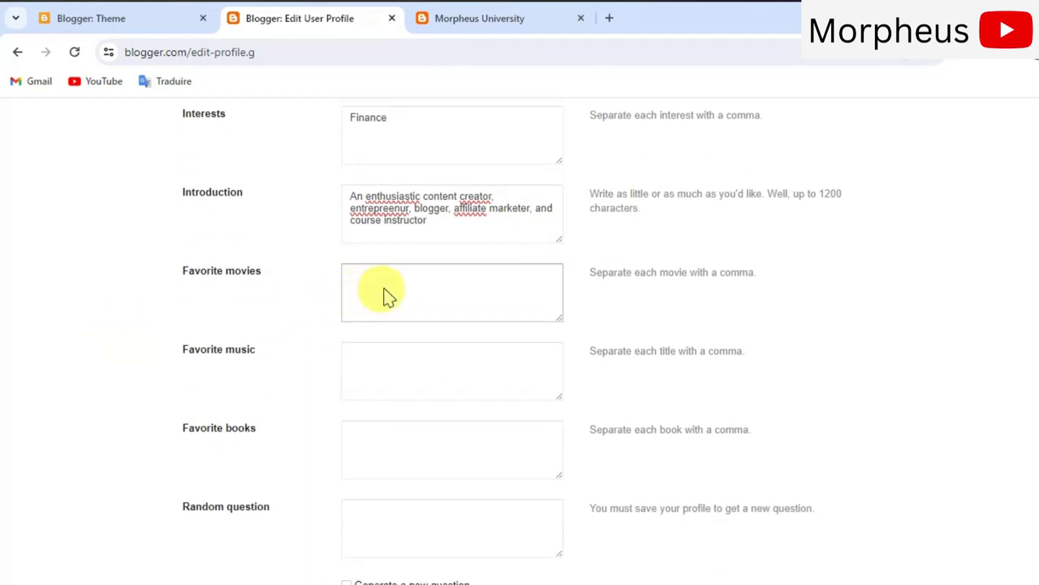
{"action": "left_click", "coordinate": [4, 336]}
{"action": "scroll", "coordinate": [4, 337], "scroll_direction": "down", "scroll_amount": 2}
{"action": "scroll", "coordinate": [236, 503], "scroll_direction": "down", "scroll_amount": 1}
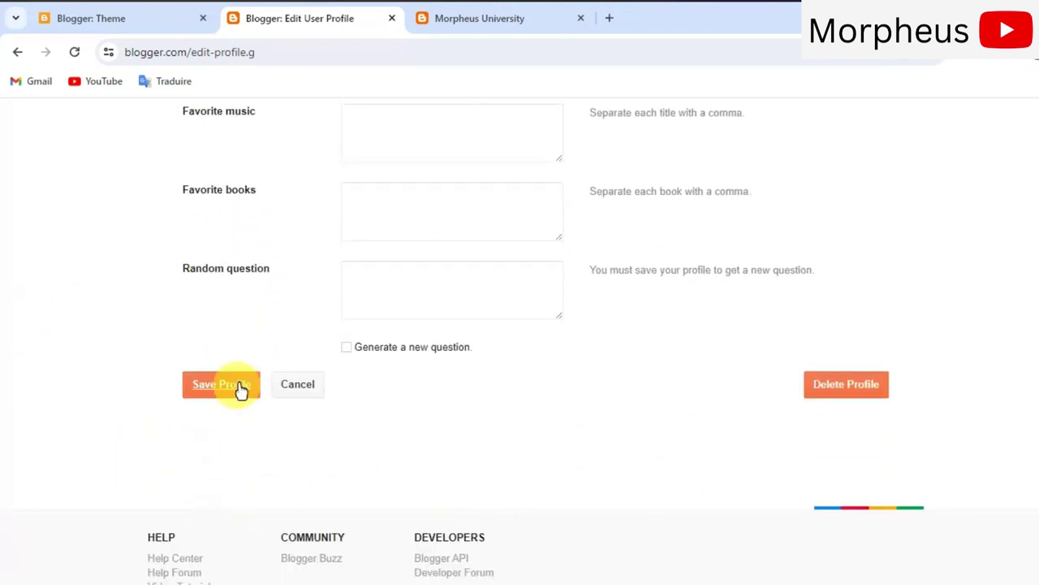
{"action": "left_click", "coordinate": [216, 393]}
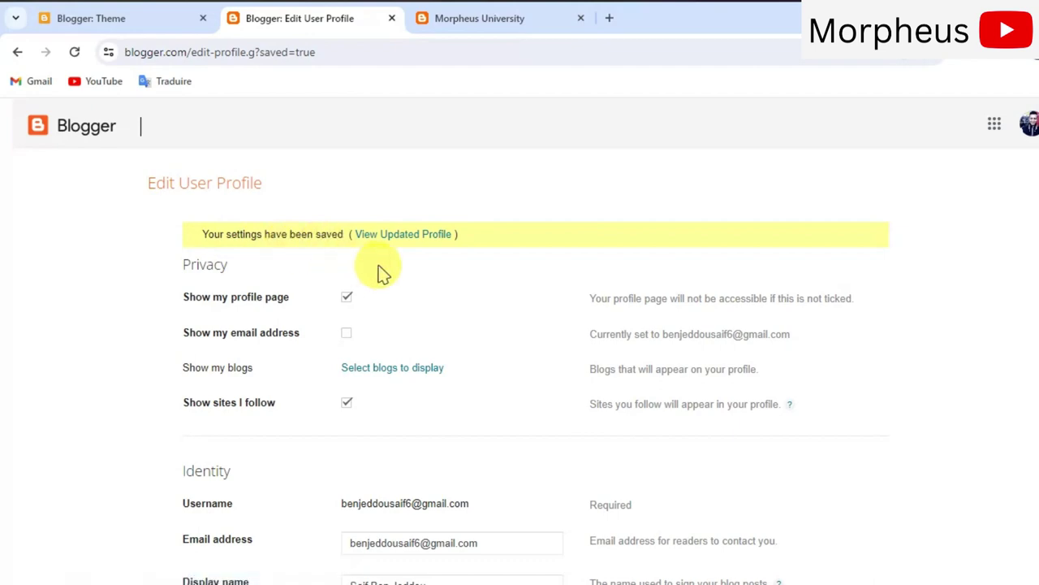
View the updated profile and check the author's details in the live blog's sidebar
{"action": "left_click", "coordinate": [410, 236]}
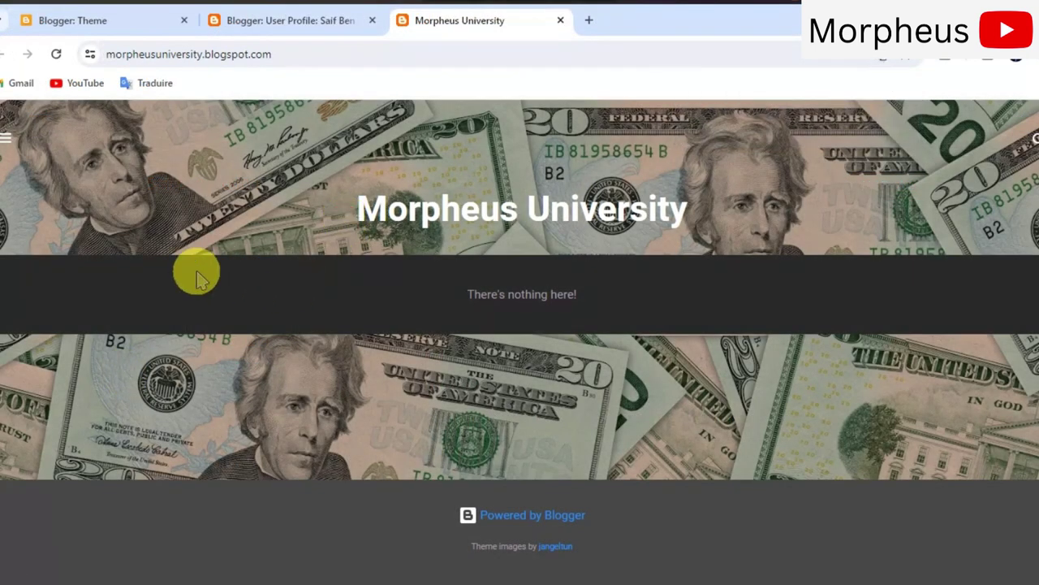
{"action": "left_click", "coordinate": [6, 138]}
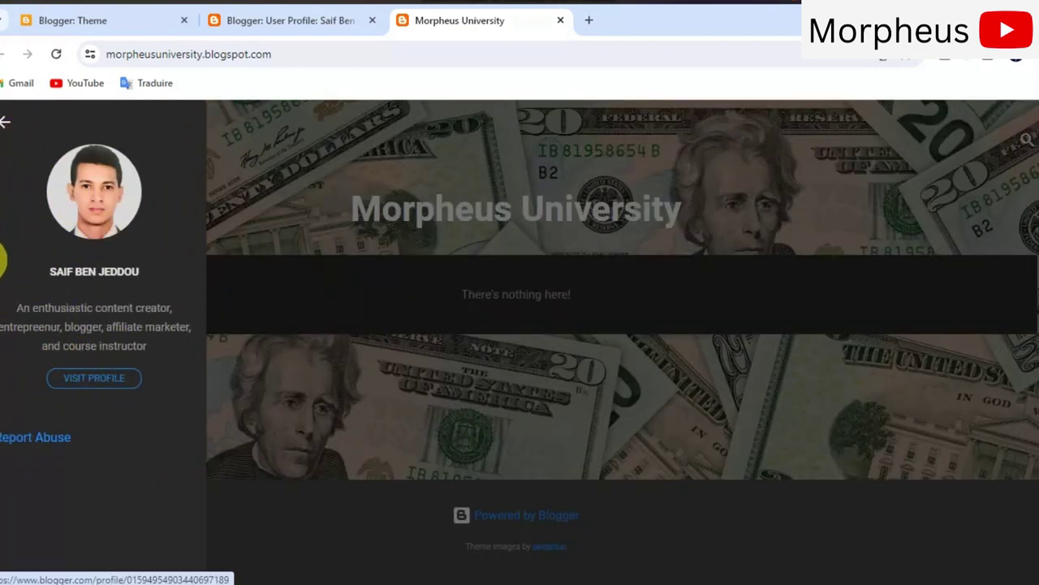
{"action": "left_click", "coordinate": [282, 387]}
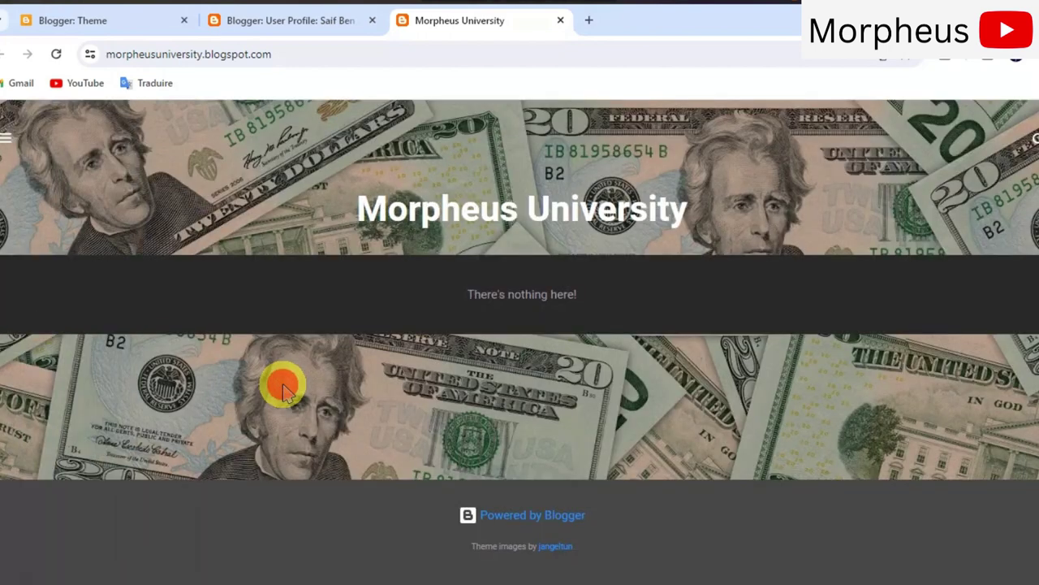
Return from the profile page to the blog's dashboard and create a new post
{"action": "left_click", "coordinate": [245, 22]}
{"action": "left_click", "coordinate": [86, 138]}
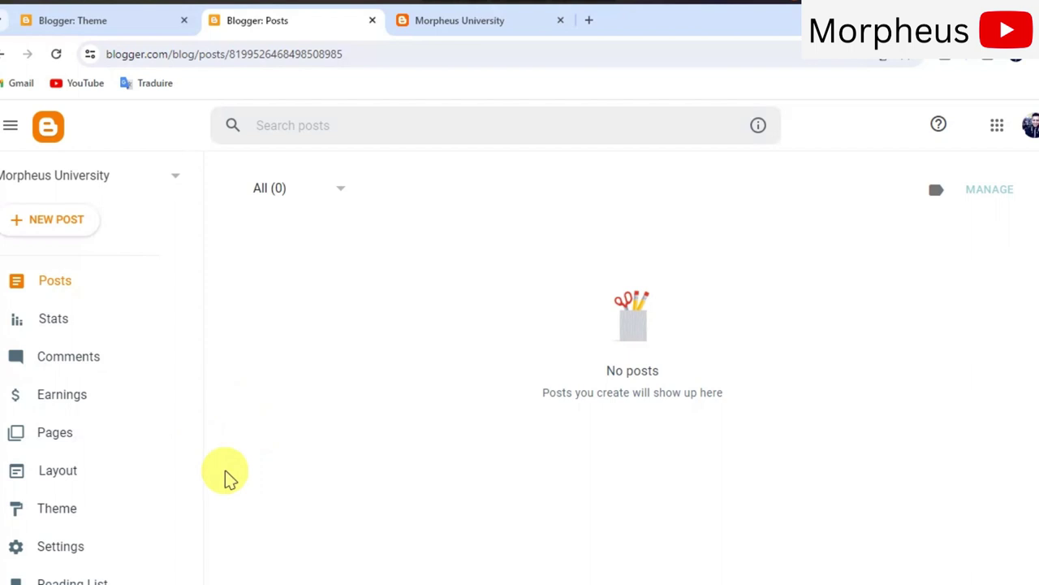
{"action": "left_click", "coordinate": [91, 286]}
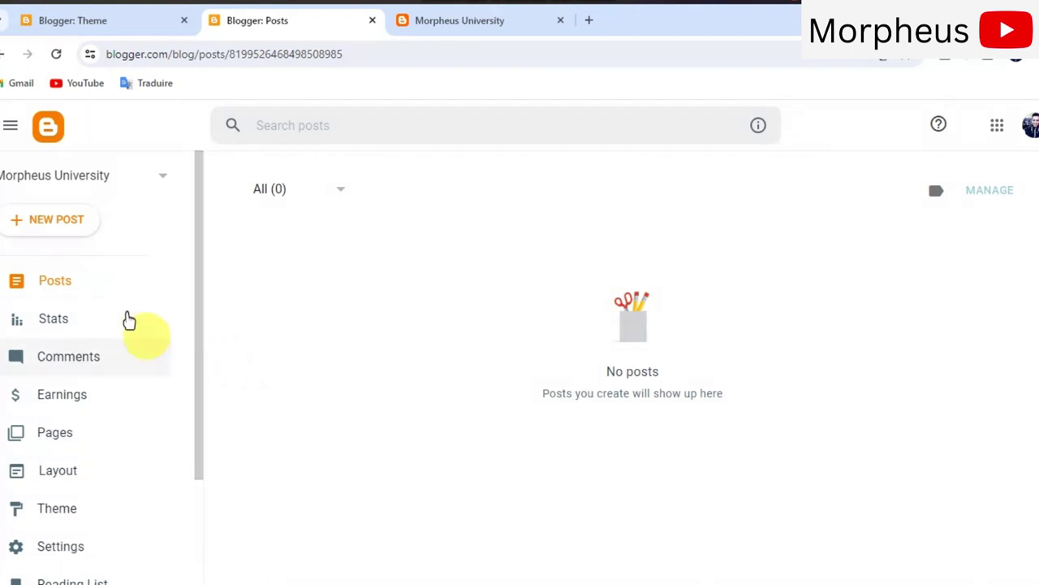
{"action": "left_click", "coordinate": [69, 219]}
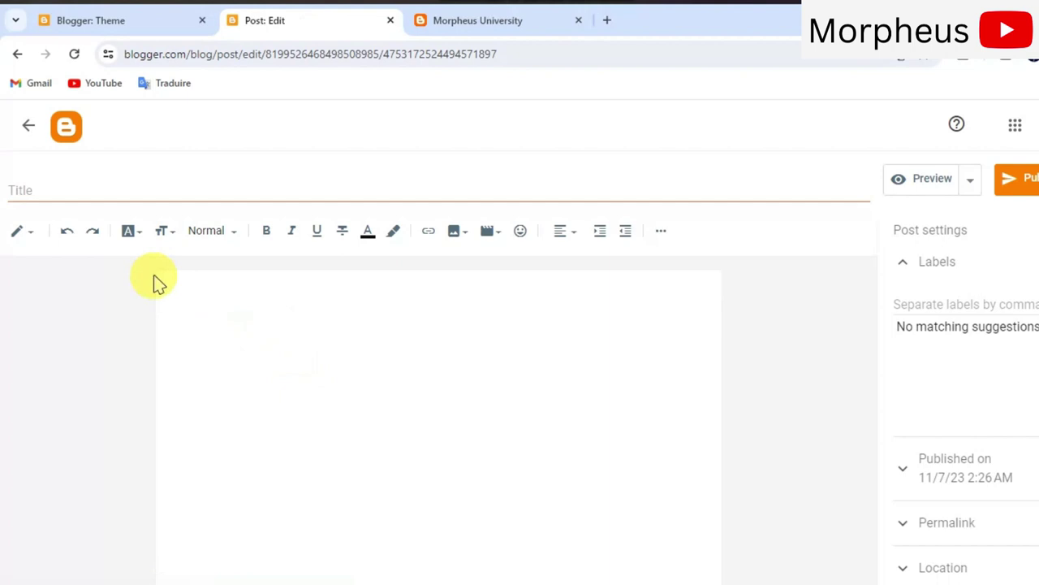
Title the new post "The 5 best ecommerce platforms in 2023"
{"action": "left_click", "coordinate": [118, 195]}
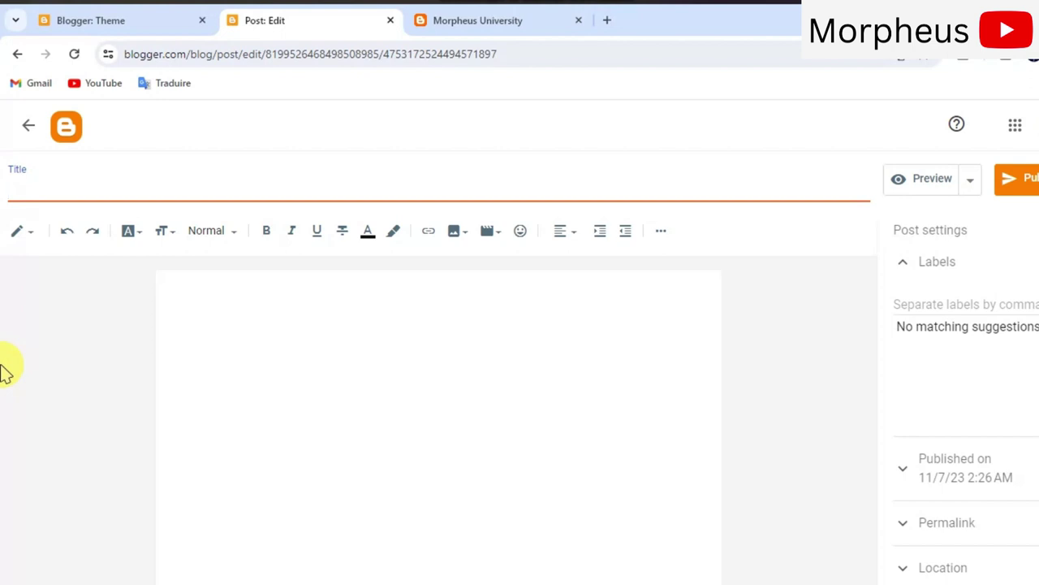
{"action": "type", "text": "T"}
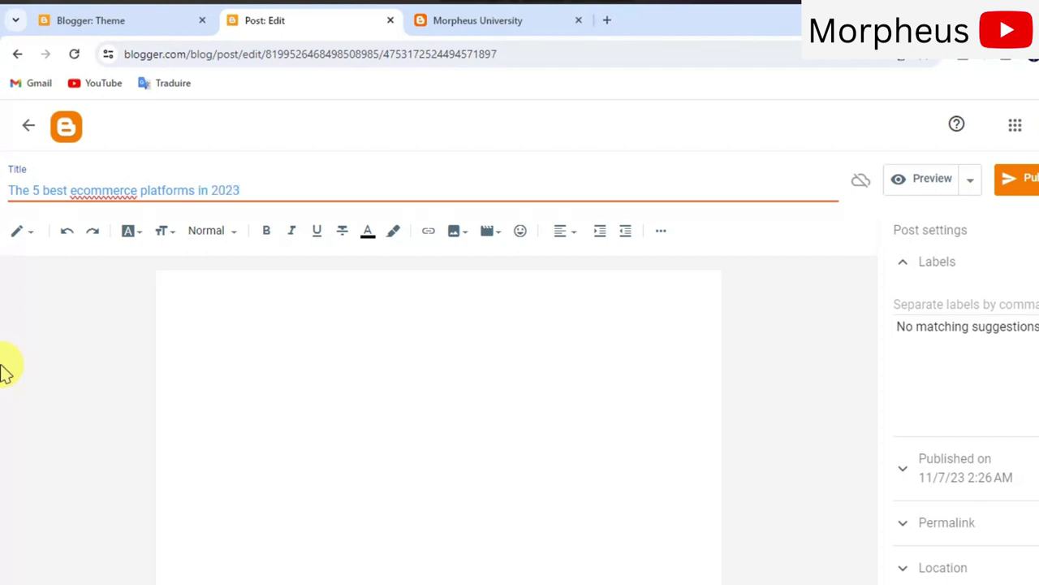
{"action": "left_click", "coordinate": [4, 369]}
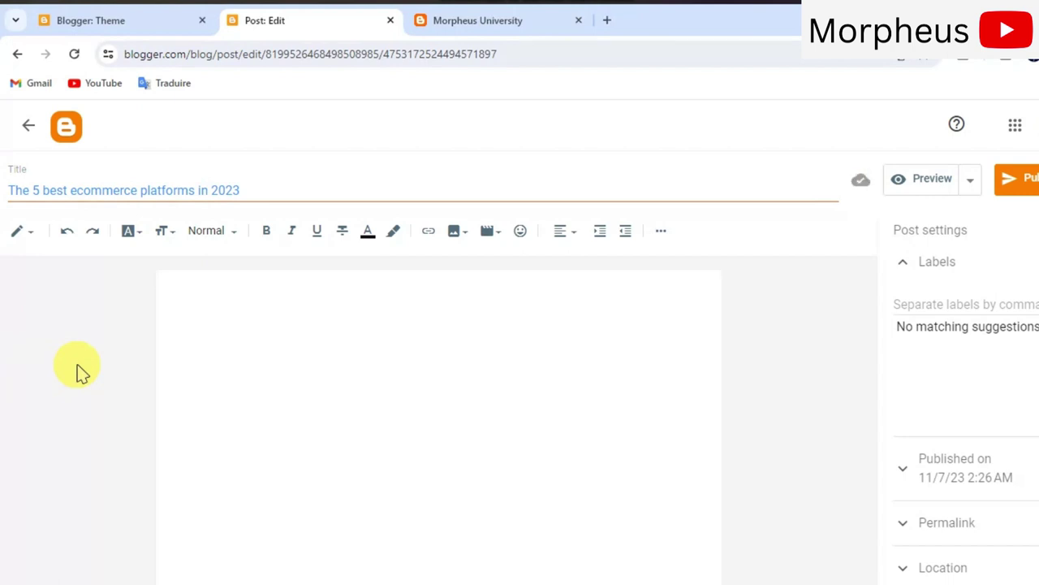
Capitalize the words in the post title so it reads "The 5 Best Ecommerce Platforms in 2023"
{"action": "left_click", "coordinate": [44, 186]}
{"action": "key", "text": "BackSpace"}
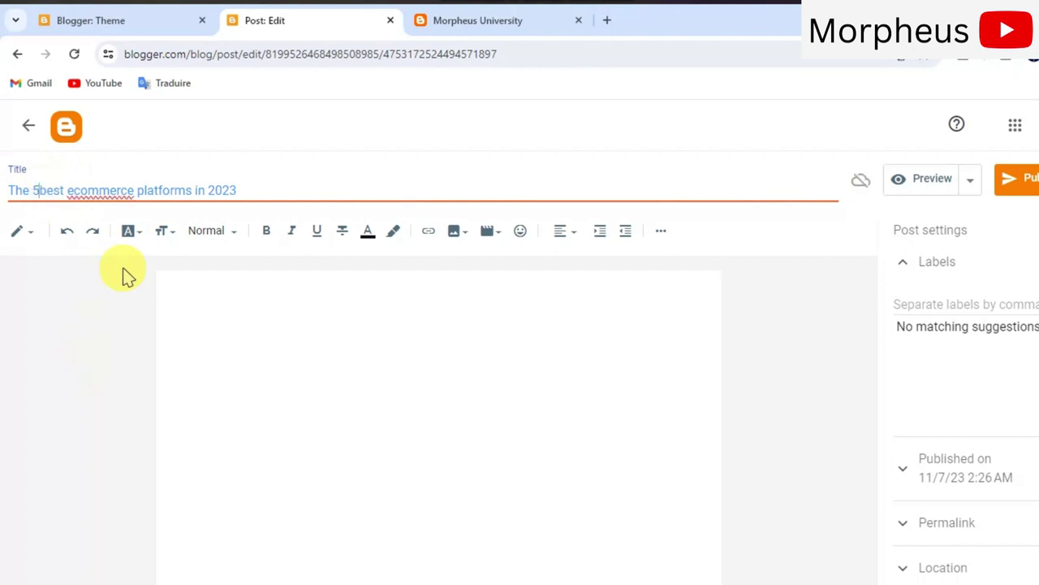
{"action": "type", "text": "B"}
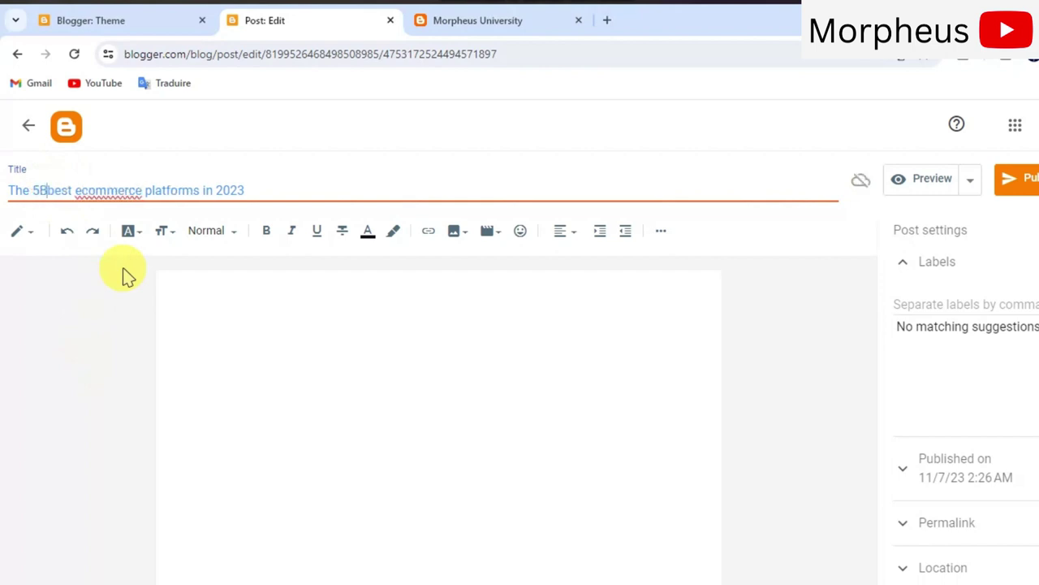
{"action": "left_click", "coordinate": [37, 190]}
{"action": "left_click", "coordinate": [81, 190]}
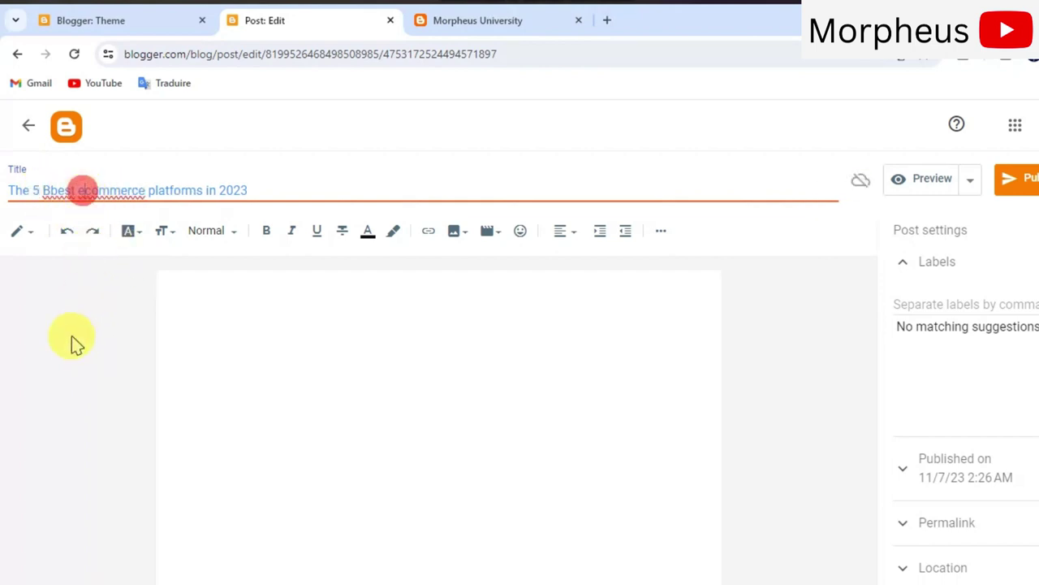
{"action": "key", "text": "BackSpace"}
{"action": "type", "text": "E"}
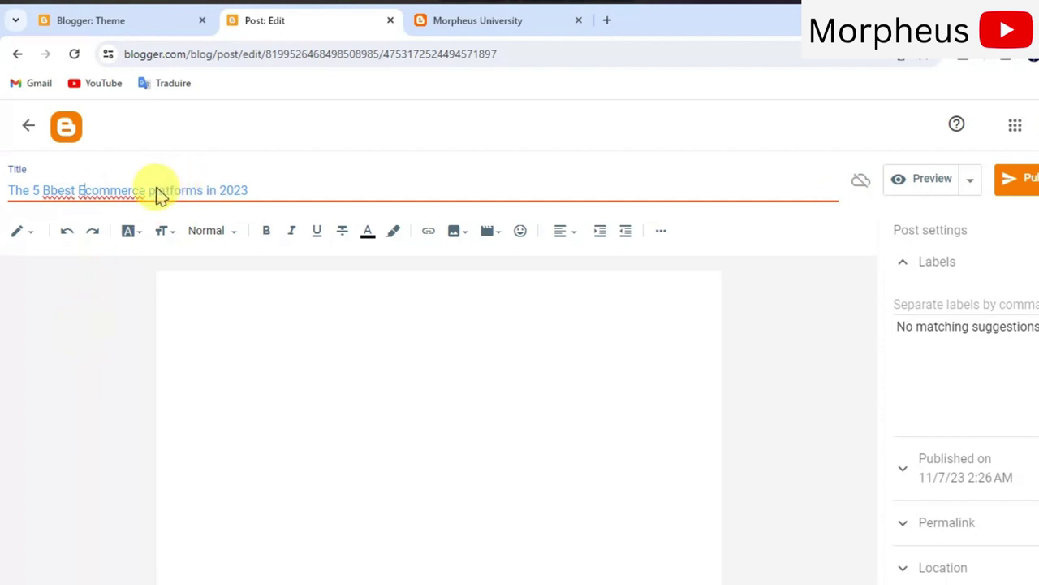
{"action": "left_click", "coordinate": [156, 192]}
{"action": "key", "text": "BackSpace"}
{"action": "type", "text": "P"}
{"action": "left_click", "coordinate": [250, 288]}
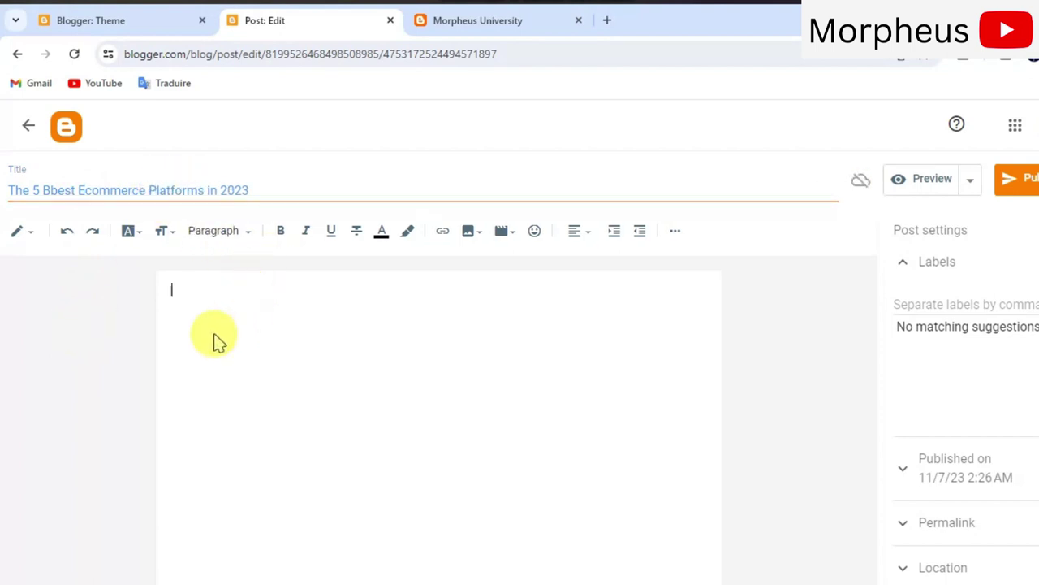
{"action": "left_click", "coordinate": [52, 190]}
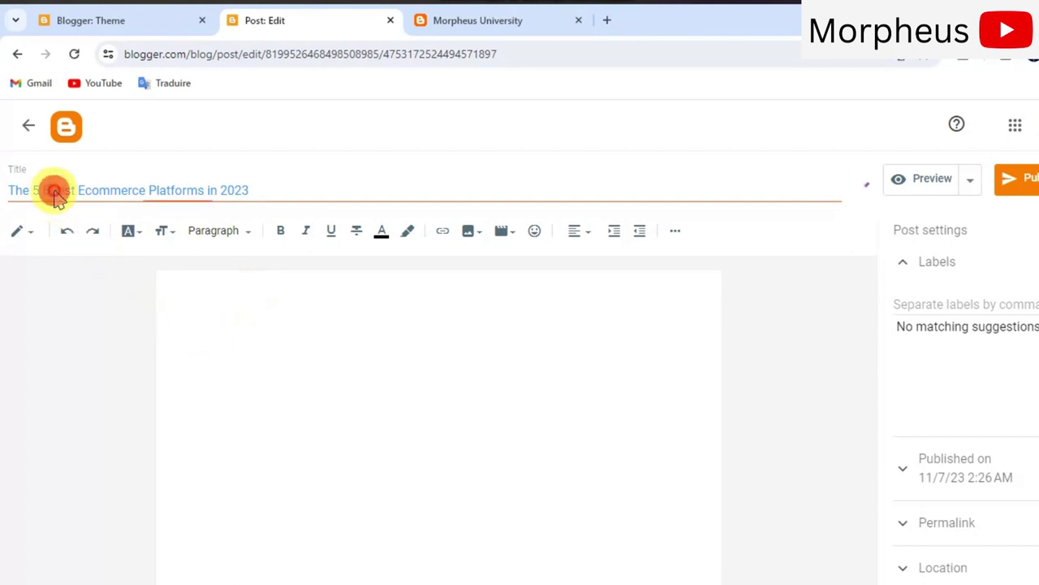
{"action": "key", "text": "BackSpace"}
{"action": "left_click", "coordinate": [87, 305]}
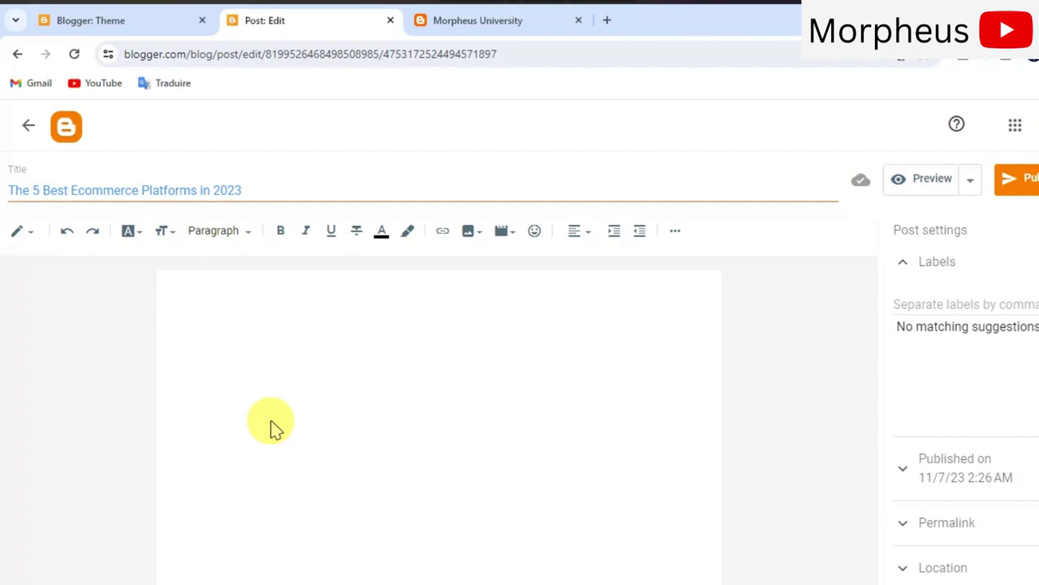
Write "ecommerce is a great side hustle to do in 2023" in the post body and make "ecommerce" bold and italic
{"action": "left_click", "coordinate": [272, 426]}
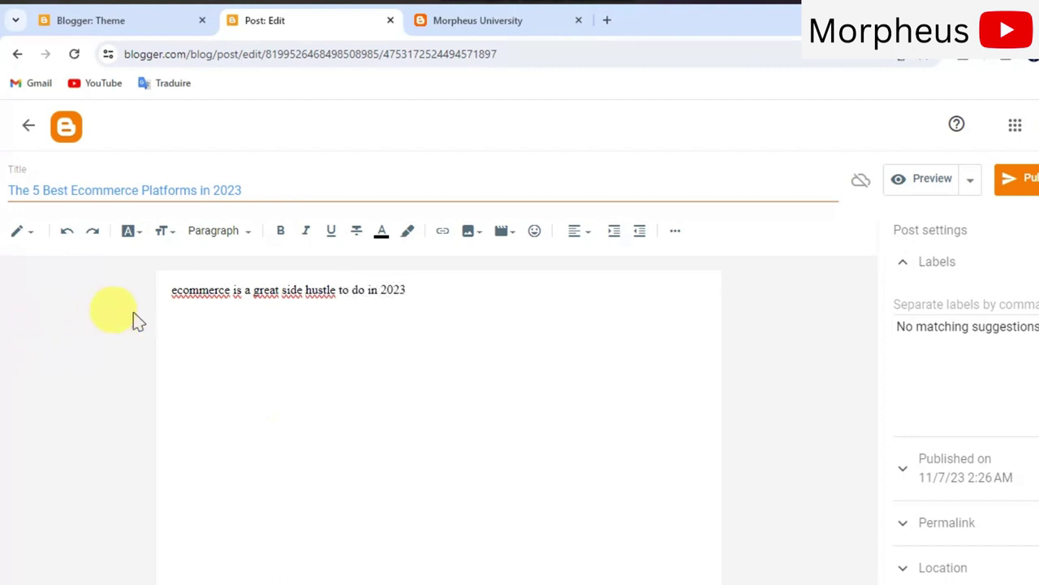
{"action": "double_click", "coordinate": [227, 291]}
{"action": "left_click", "coordinate": [280, 232]}
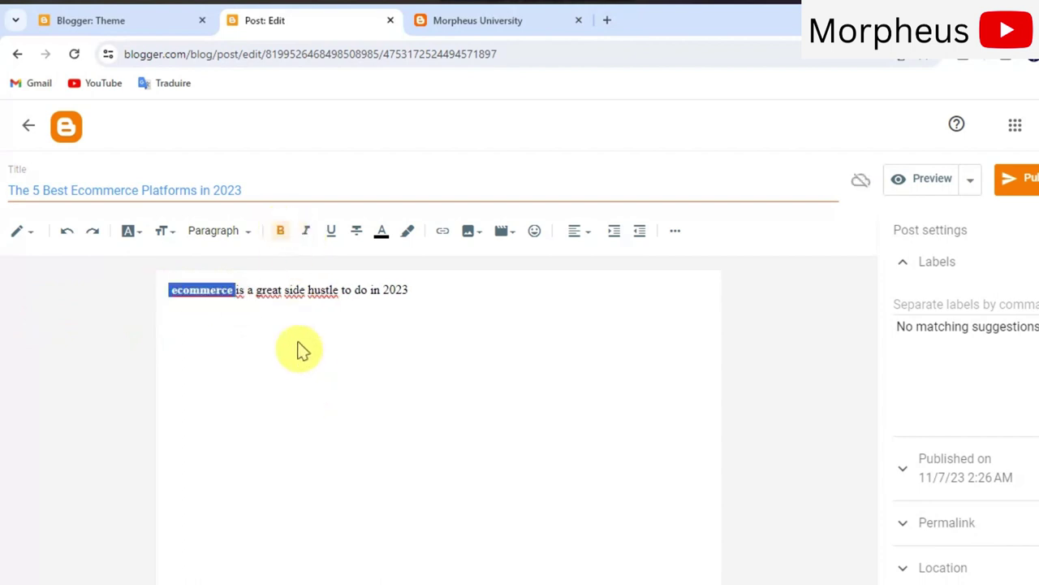
{"action": "left_click", "coordinate": [295, 309]}
{"action": "double_click", "coordinate": [209, 294]}
{"action": "left_click", "coordinate": [231, 292]}
{"action": "double_click", "coordinate": [227, 294]}
{"action": "left_click", "coordinate": [305, 230]}
{"action": "left_click", "coordinate": [186, 362]}
Change the text color of the word "ecommerce" in the post body to red
{"action": "left_click_drag", "start_coordinate": [232, 293], "coordinate": [171, 291]}
{"action": "left_click", "coordinate": [381, 231]}
{"action": "left_click", "coordinate": [443, 254]}
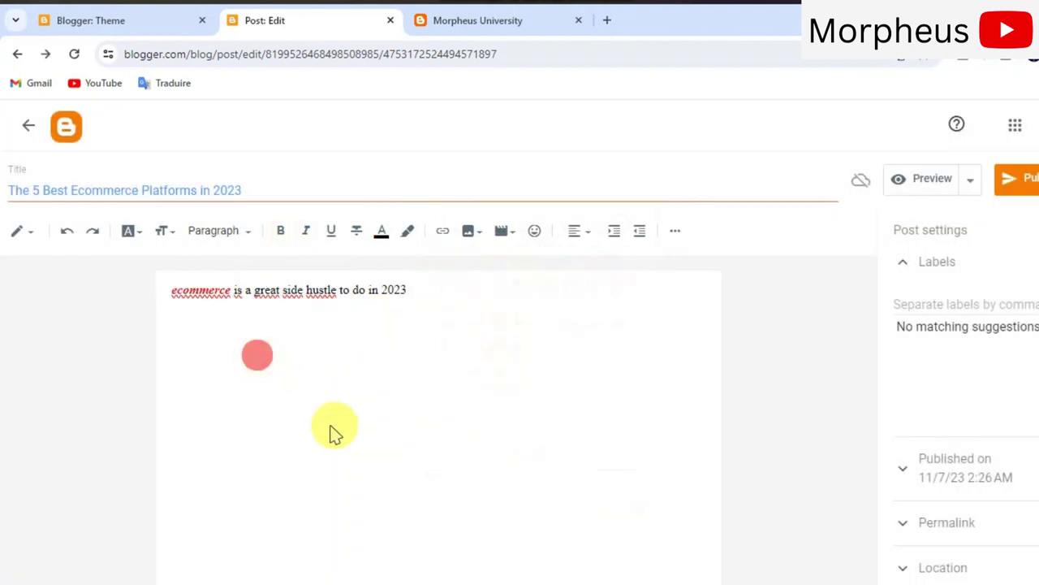
Change the paragraph alignment of the whole sample sentence in the post body
{"action": "left_click_drag", "start_coordinate": [407, 293], "coordinate": [169, 292]}
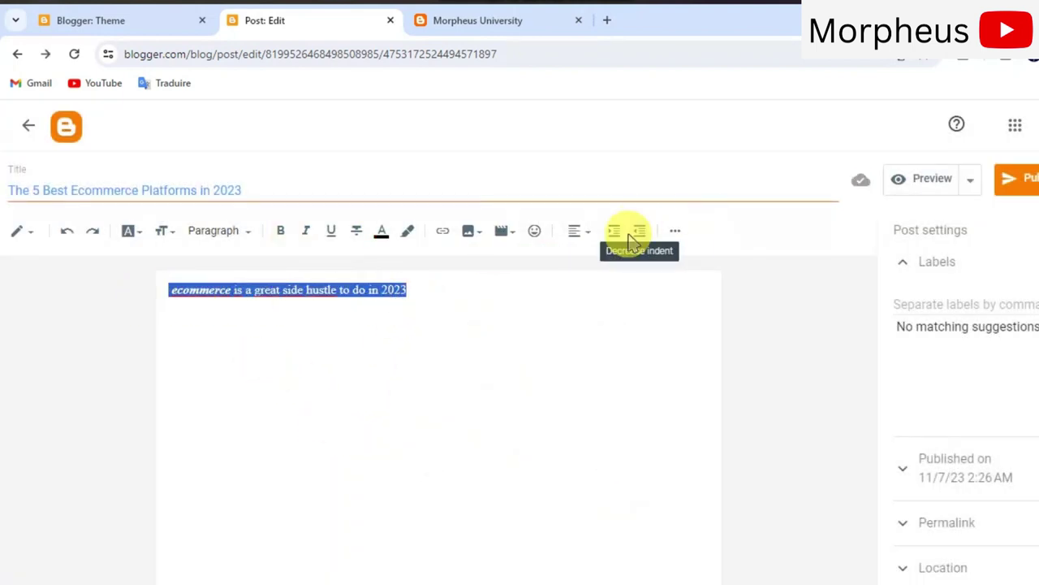
{"action": "left_click", "coordinate": [582, 230]}
{"action": "left_click", "coordinate": [632, 274]}
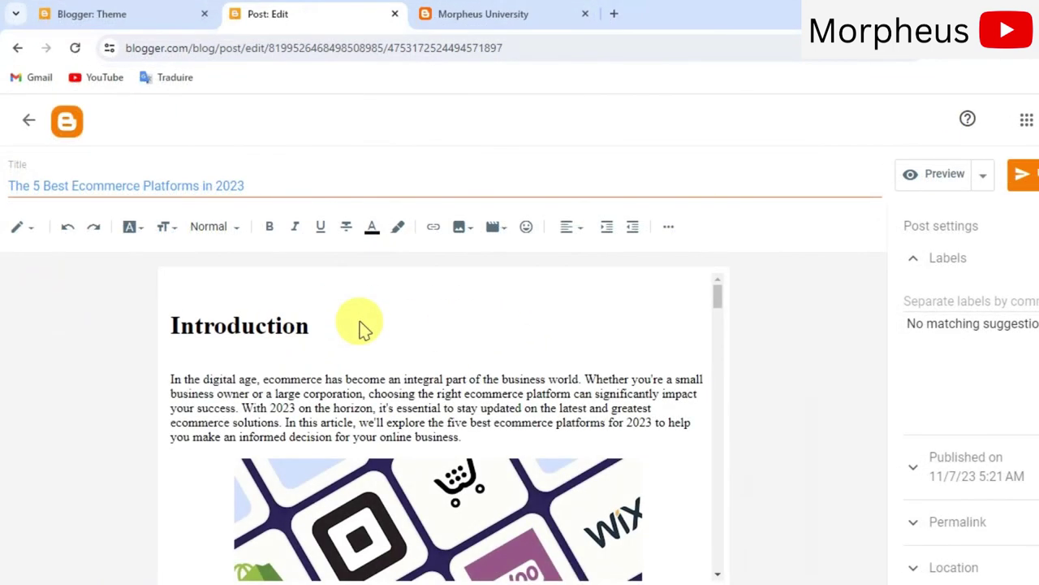
Review the full article in the post body, from the introduction through the platform sections to the FAQs
{"action": "scroll", "coordinate": [363, 327], "scroll_direction": "down", "scroll_amount": 5}
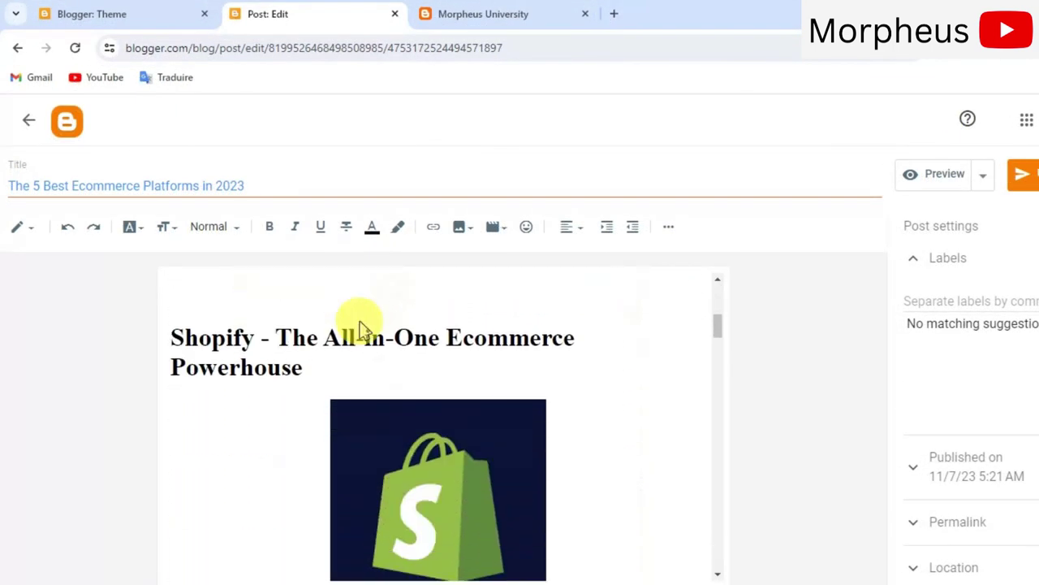
{"action": "scroll", "coordinate": [362, 327], "scroll_direction": "down", "scroll_amount": 6}
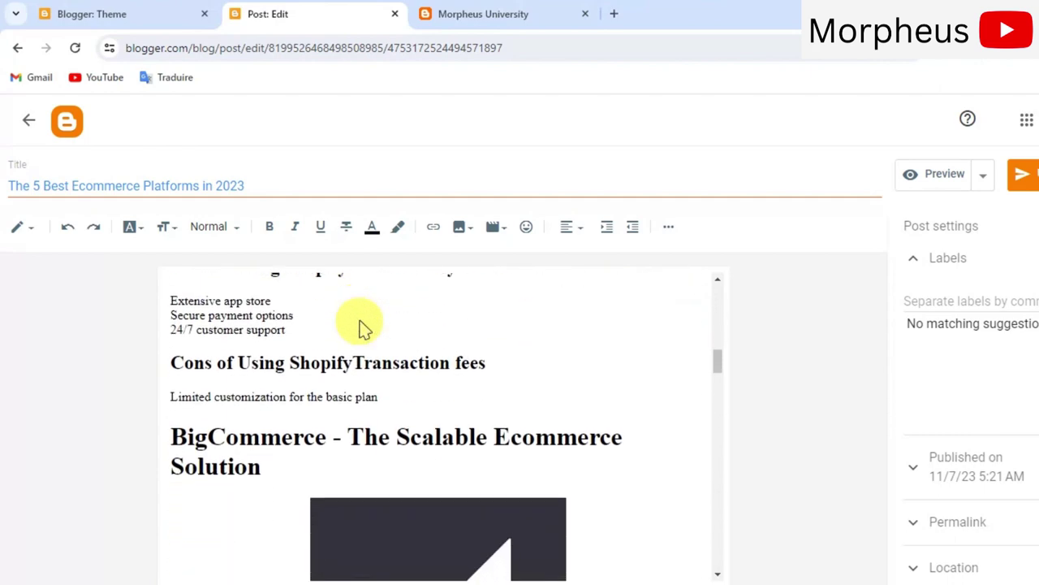
{"action": "scroll", "coordinate": [363, 327], "scroll_direction": "down", "scroll_amount": 6}
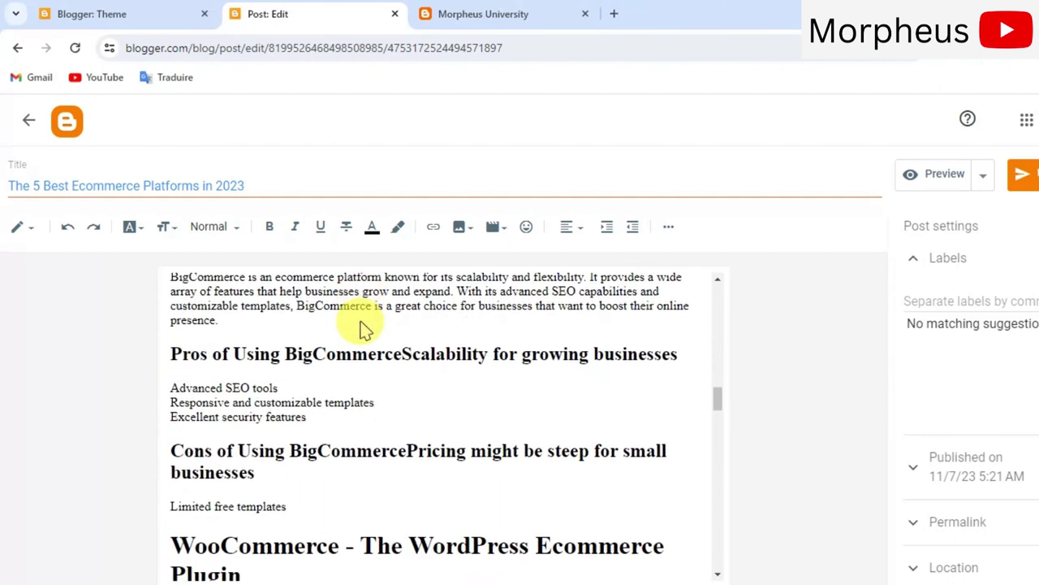
{"action": "scroll", "coordinate": [363, 327], "scroll_direction": "down", "scroll_amount": 7}
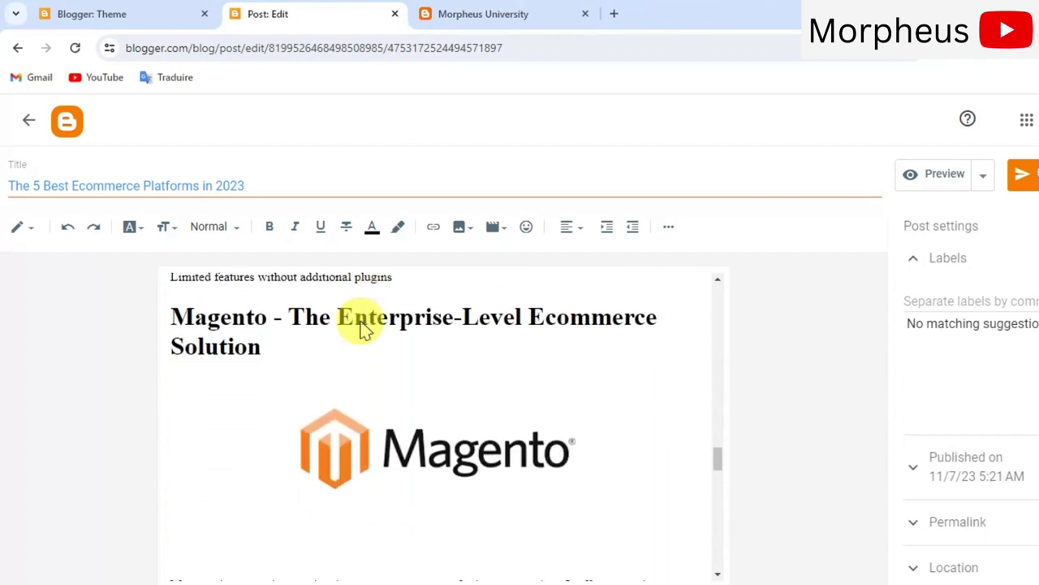
{"action": "scroll", "coordinate": [363, 327], "scroll_direction": "down", "scroll_amount": 8}
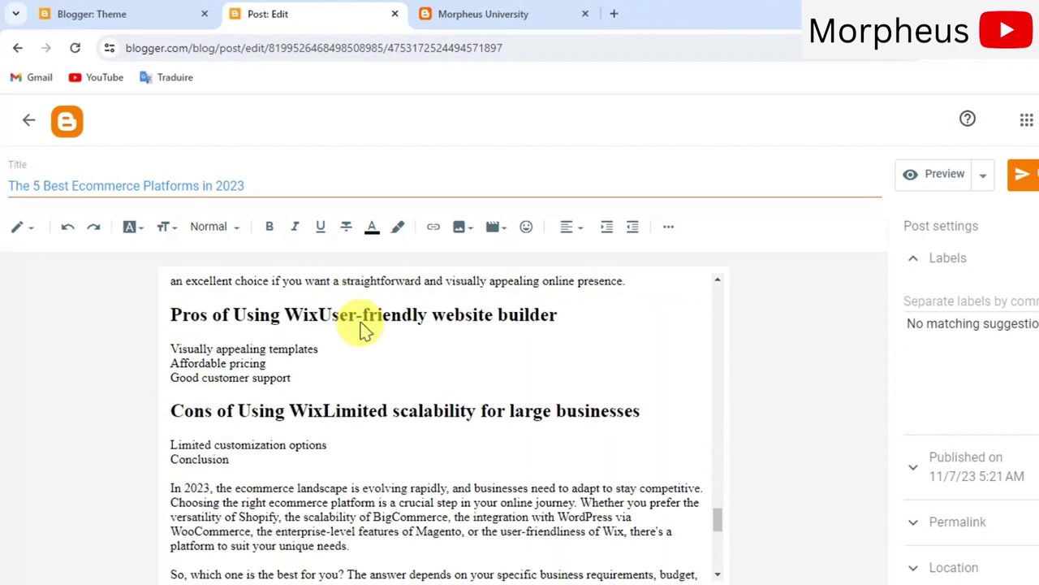
{"action": "scroll", "coordinate": [363, 328], "scroll_direction": "down", "scroll_amount": 8}
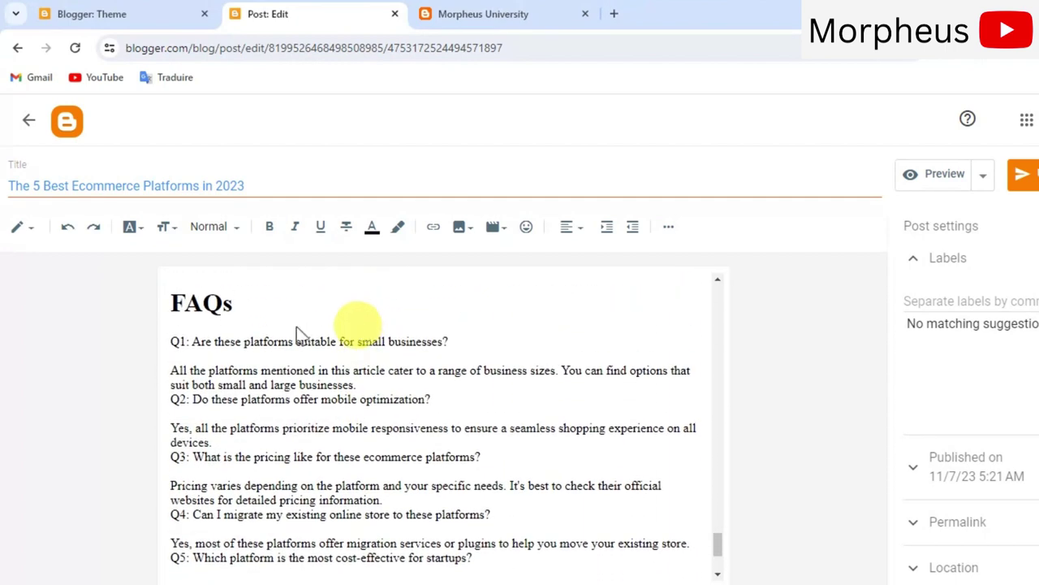
{"action": "scroll", "coordinate": [311, 522], "scroll_direction": "down", "scroll_amount": 2}
{"action": "scroll", "coordinate": [300, 522], "scroll_direction": "up", "scroll_amount": 5}
{"action": "scroll", "coordinate": [316, 504], "scroll_direction": "up", "scroll_amount": 8}
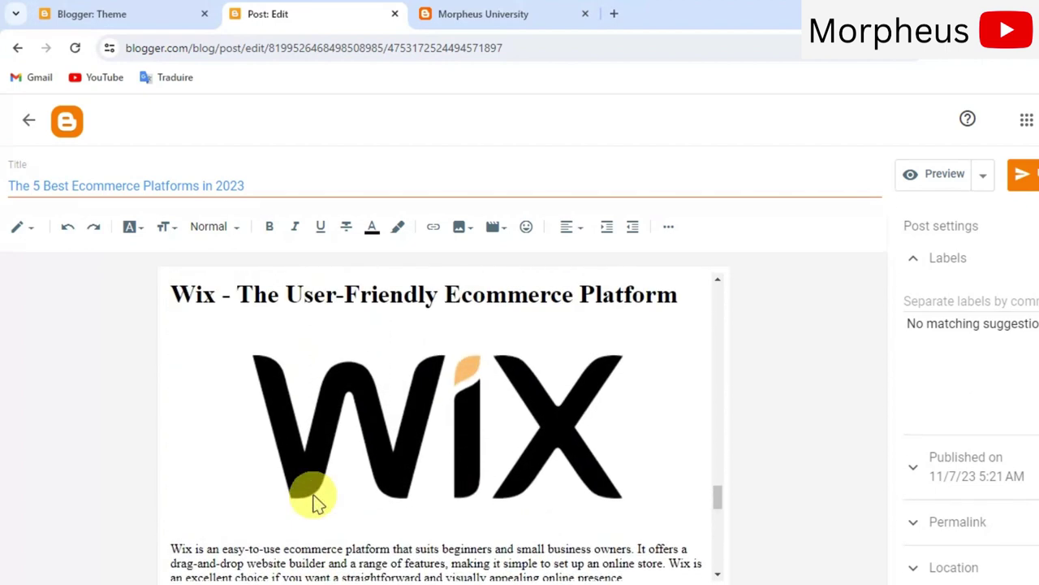
{"action": "scroll", "coordinate": [317, 501], "scroll_direction": "up", "scroll_amount": 10}
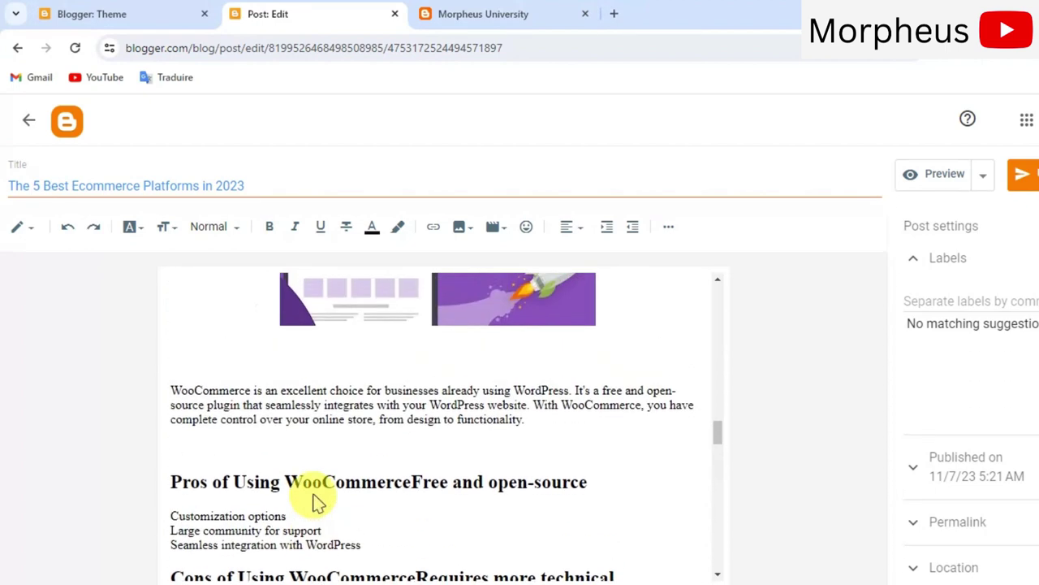
{"action": "scroll", "coordinate": [316, 502], "scroll_direction": "up", "scroll_amount": 10}
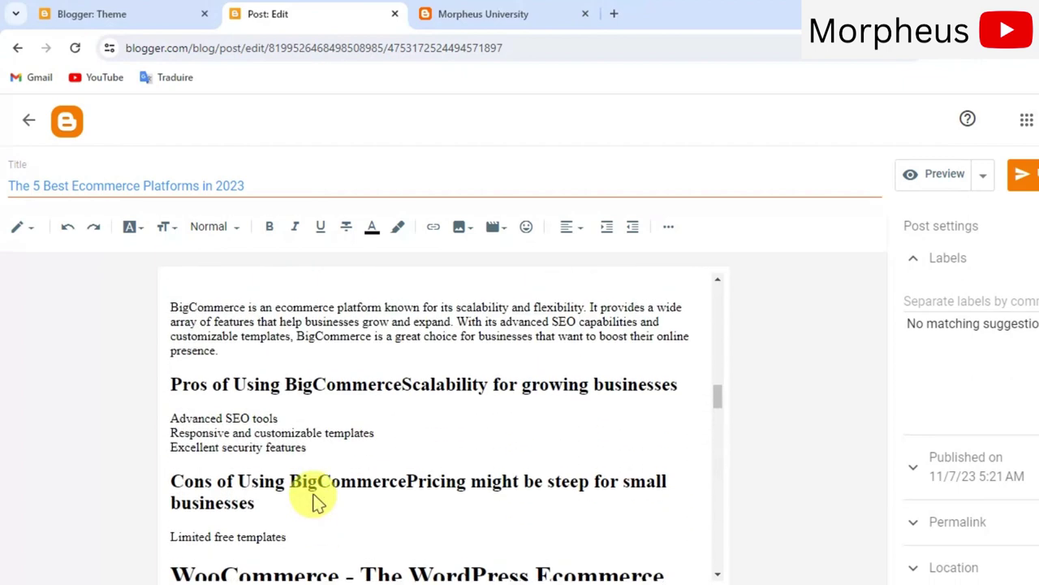
{"action": "scroll", "coordinate": [316, 502], "scroll_direction": "up", "scroll_amount": 10}
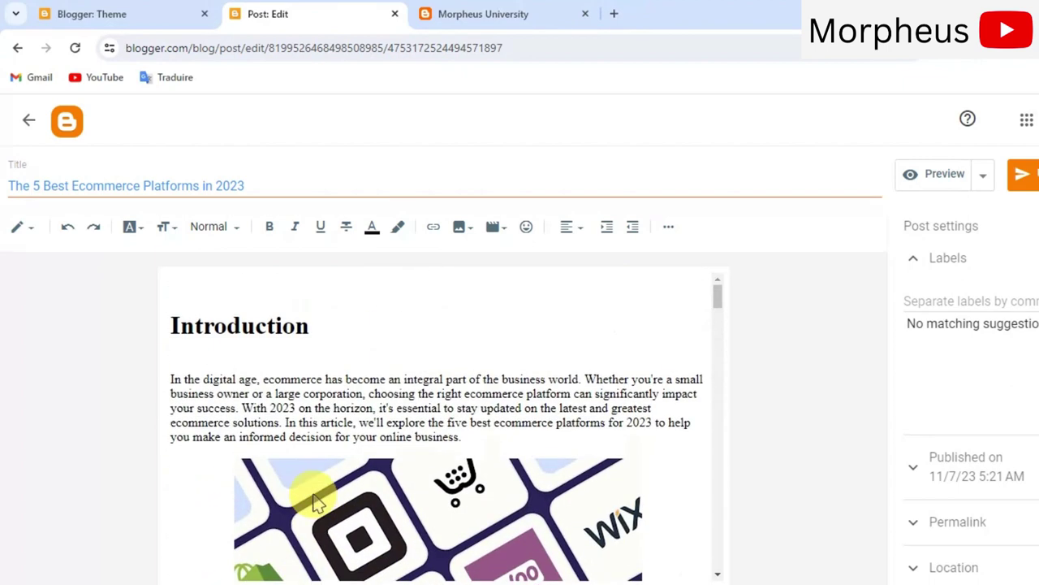
{"action": "scroll", "coordinate": [317, 501], "scroll_direction": "down", "scroll_amount": 1}
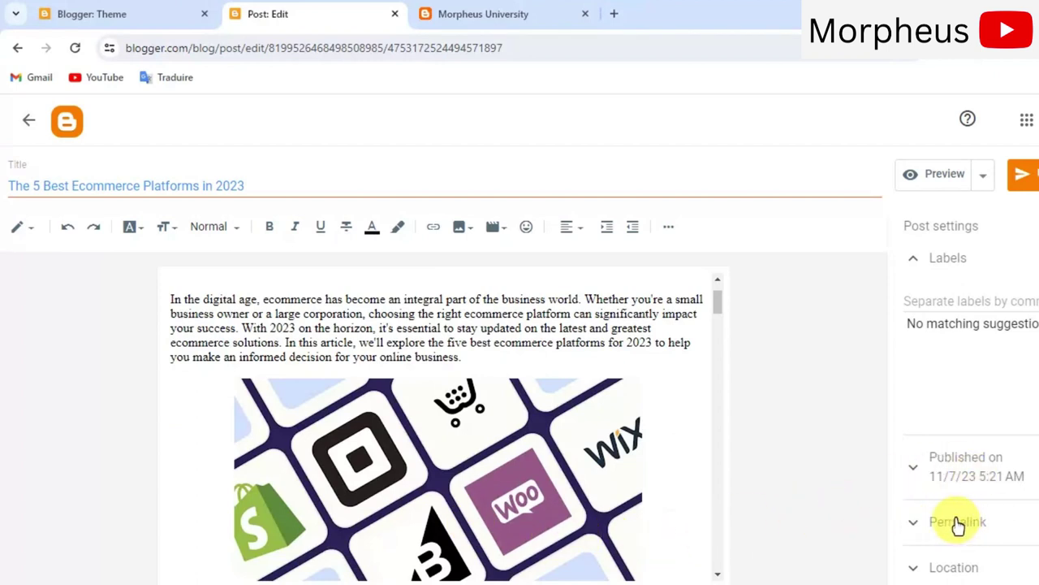
Examine the permalink in the settings of the ecommerce platforms post
{"action": "left_click", "coordinate": [929, 524]}
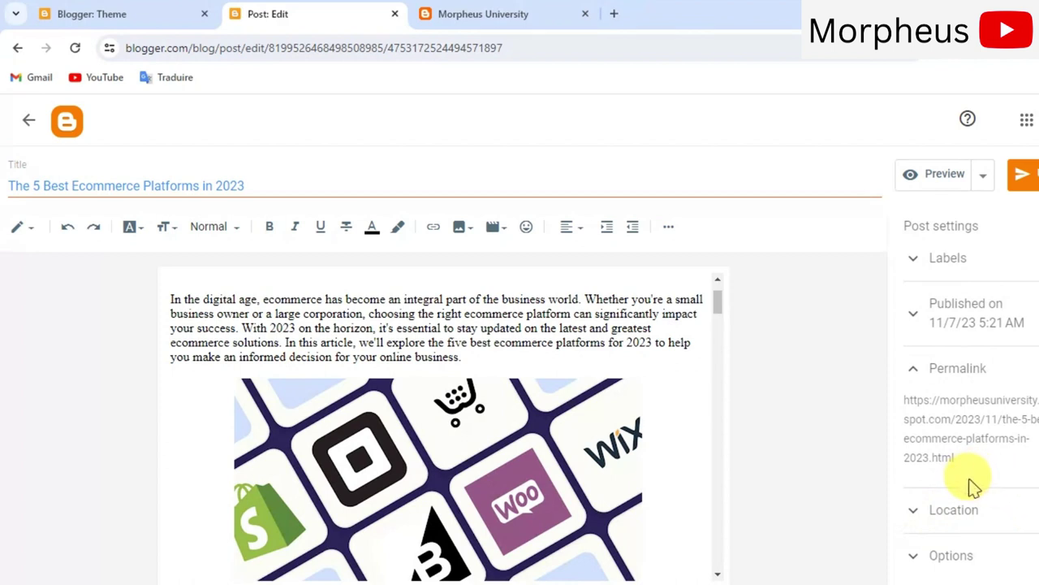
{"action": "left_click", "coordinate": [944, 396]}
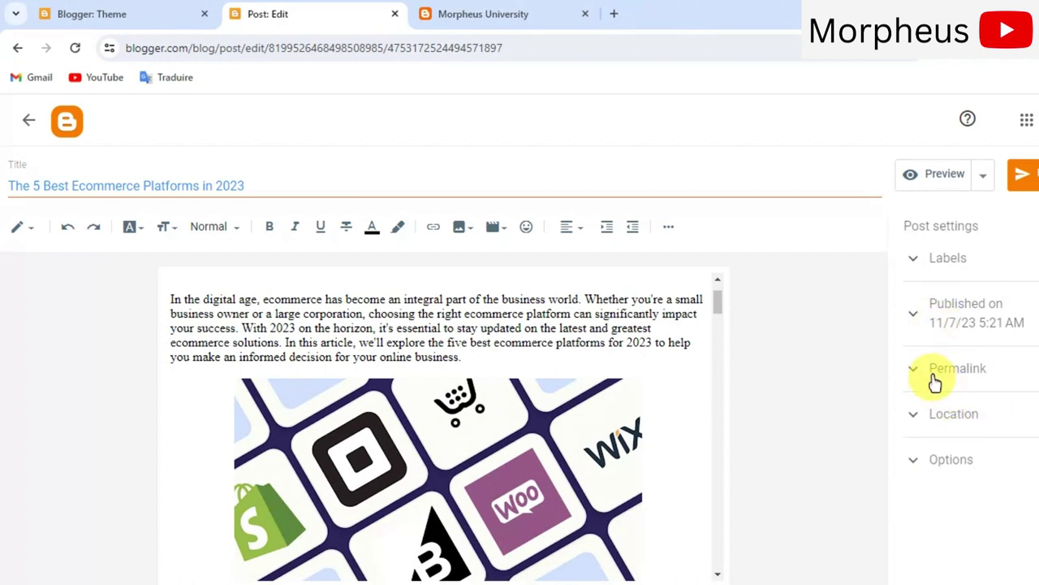
{"action": "left_click", "coordinate": [925, 369]}
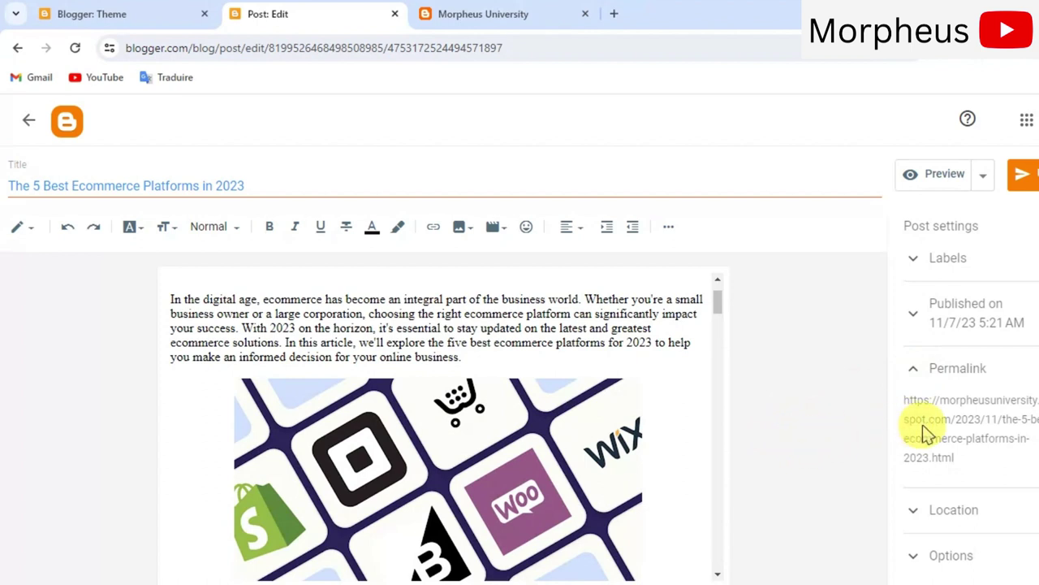
{"action": "left_click", "coordinate": [945, 396]}
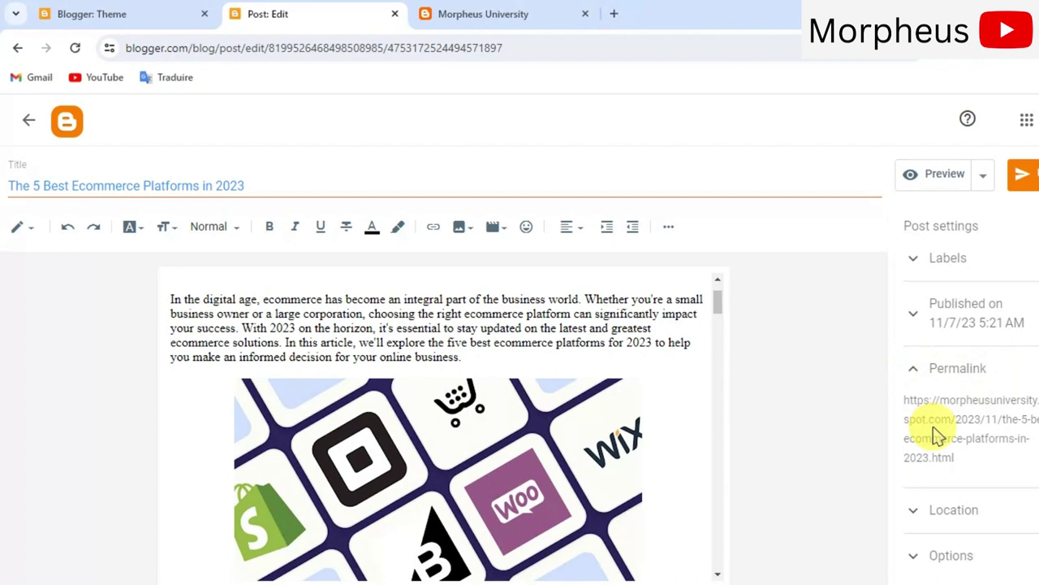
{"action": "left_click", "coordinate": [920, 378]}
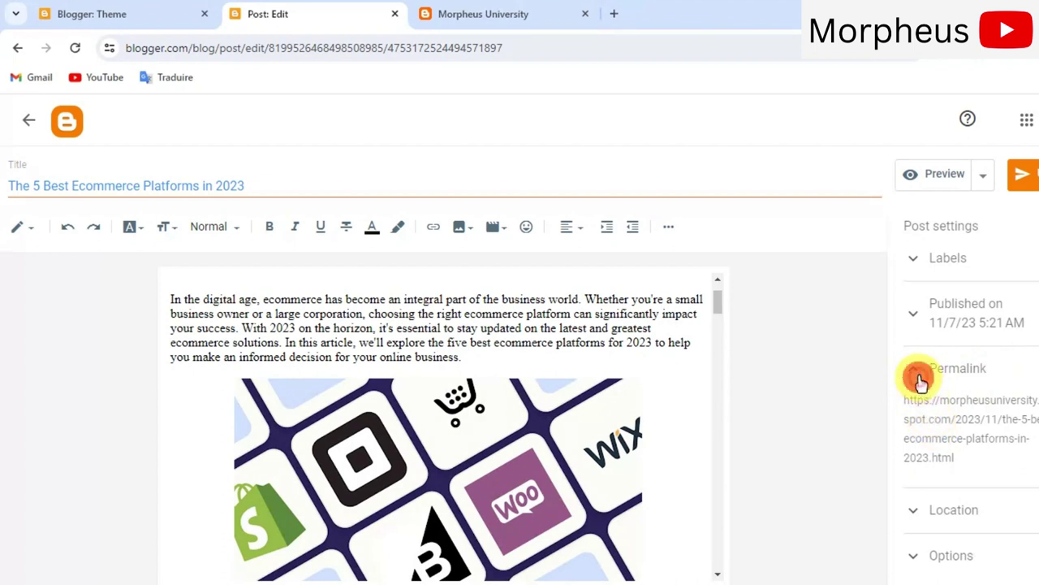
Return to the posts list, create another new post and give it the custom permalink "ecommerce-2023"
{"action": "left_click", "coordinate": [26, 119]}
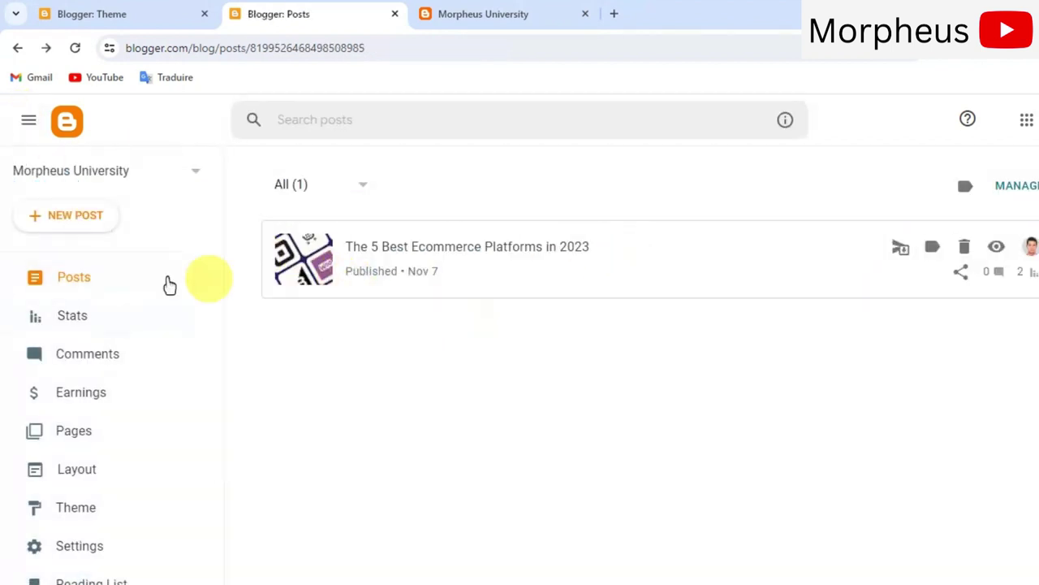
{"action": "left_click", "coordinate": [70, 216]}
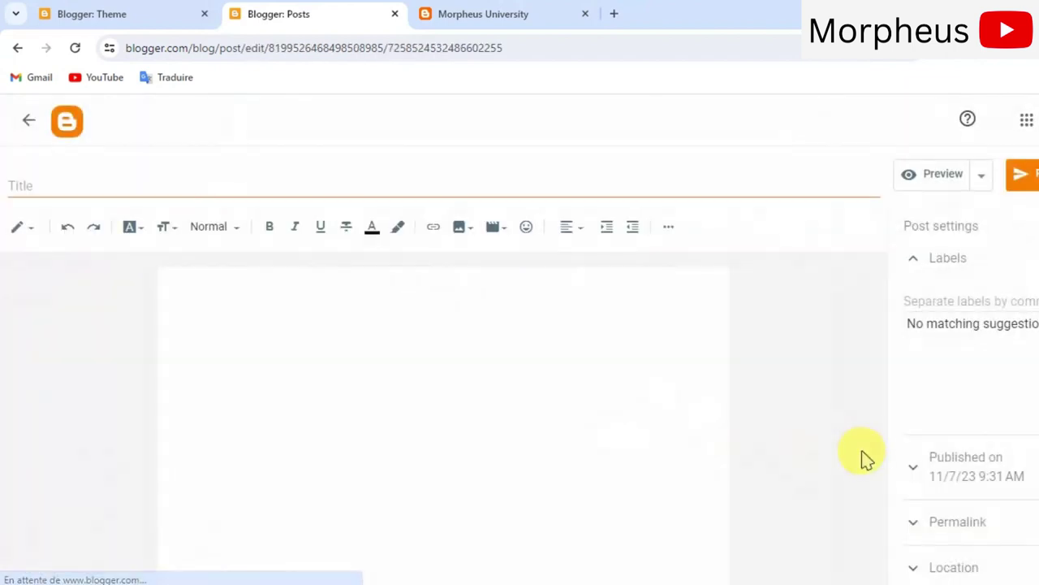
{"action": "left_click", "coordinate": [964, 523]}
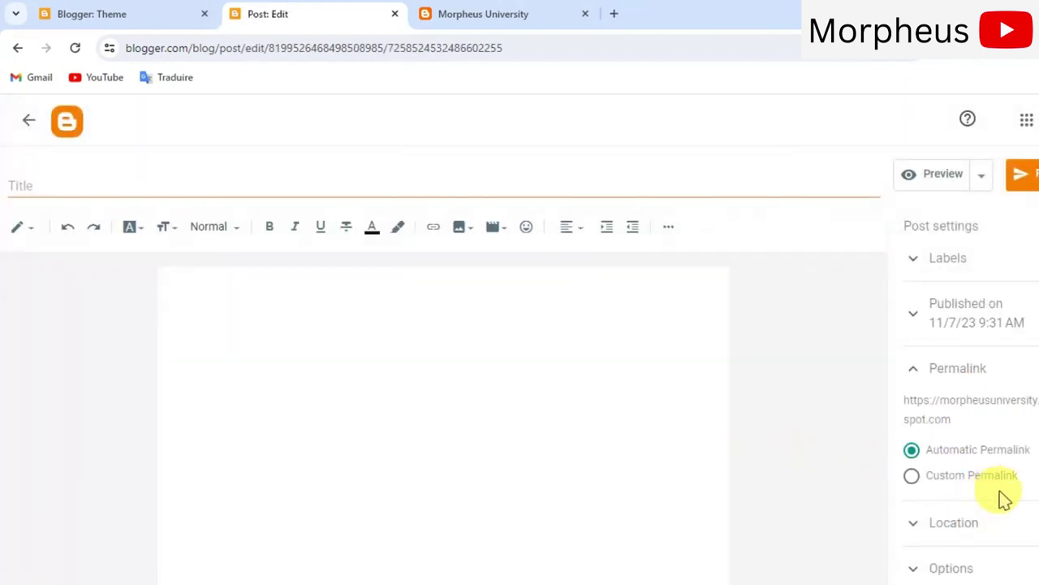
{"action": "left_click", "coordinate": [914, 497]}
{"action": "left_click", "coordinate": [951, 513]}
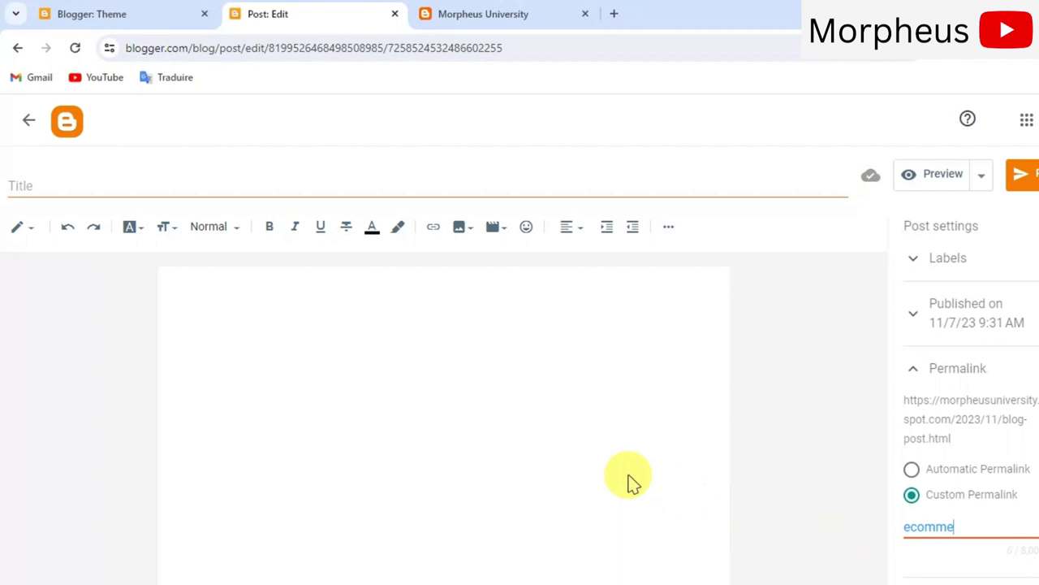
{"action": "key", "text": "BackSpace"}
{"action": "key", "text": "BackSpace"}
{"action": "type", "text": "ce-2023"}
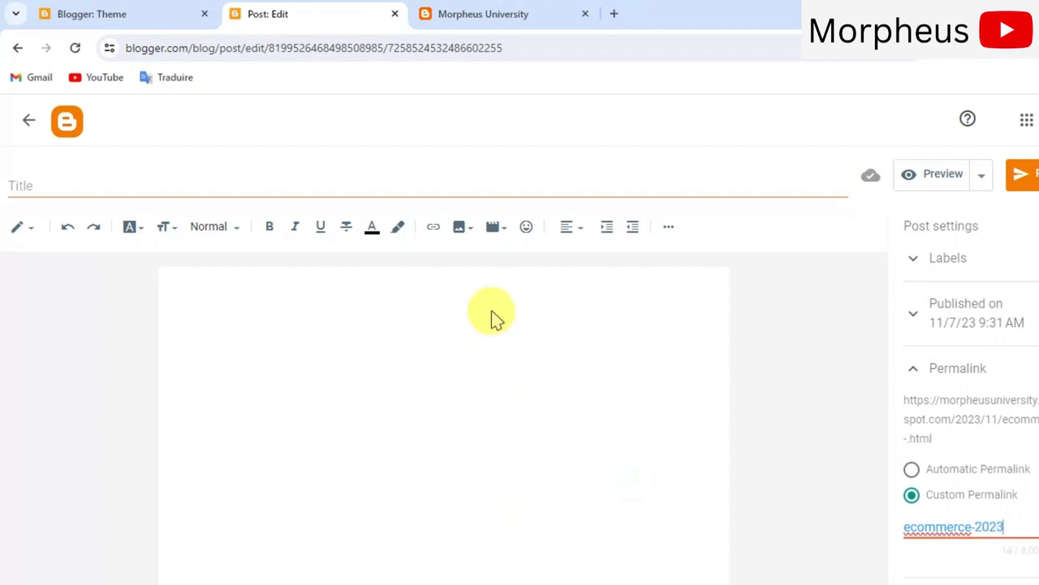
Leave the untitled post's editor and discard its unsaved changes
{"action": "left_click", "coordinate": [29, 122]}
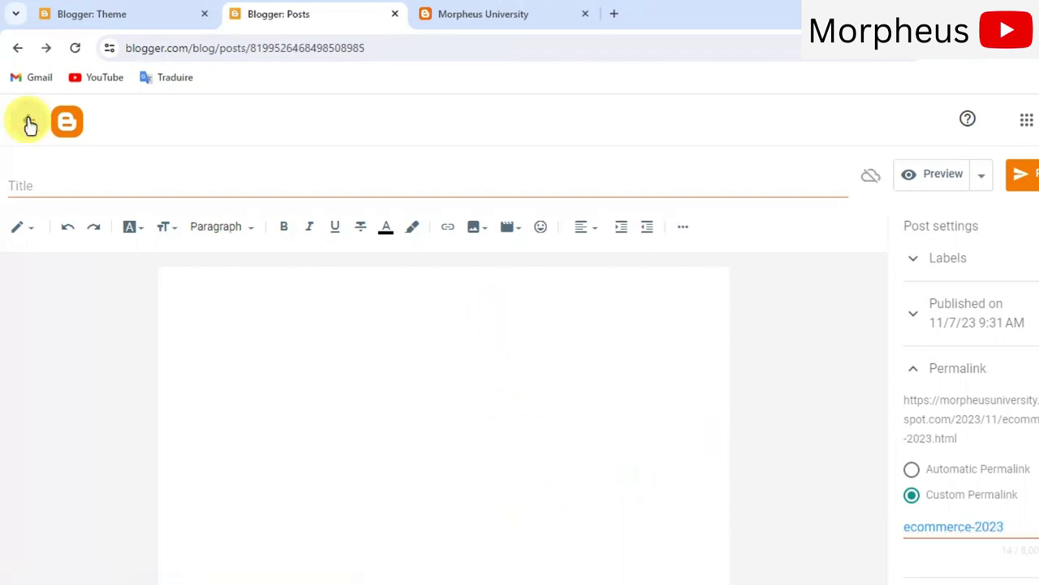
{"action": "left_click", "coordinate": [626, 157]}
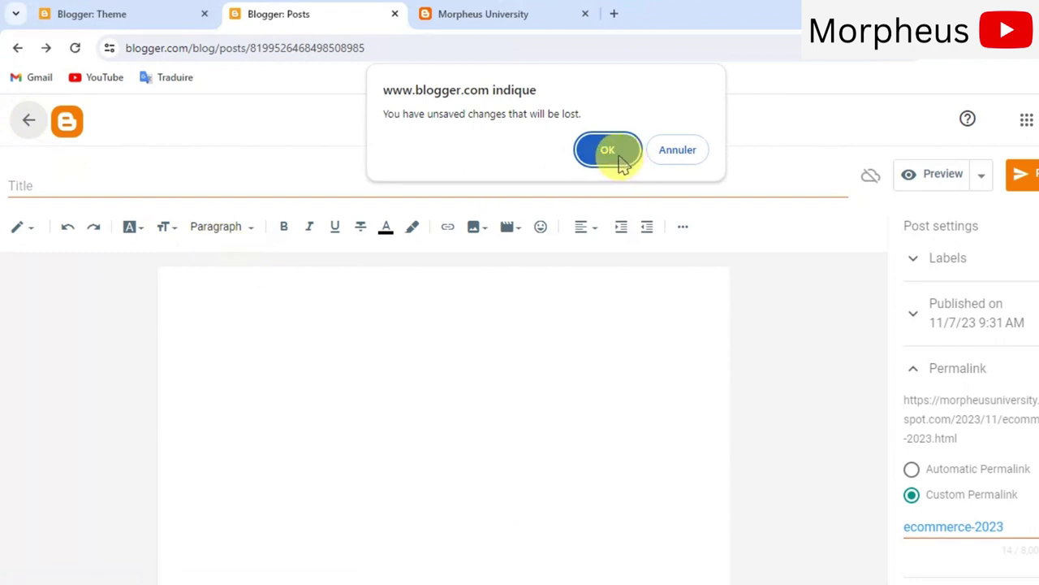
Confirm discarding the untitled post's changes and open the post "The 5 Best Ecommerce Platforms in 2023" for editing
{"action": "left_click", "coordinate": [622, 163]}
{"action": "left_click", "coordinate": [632, 161]}
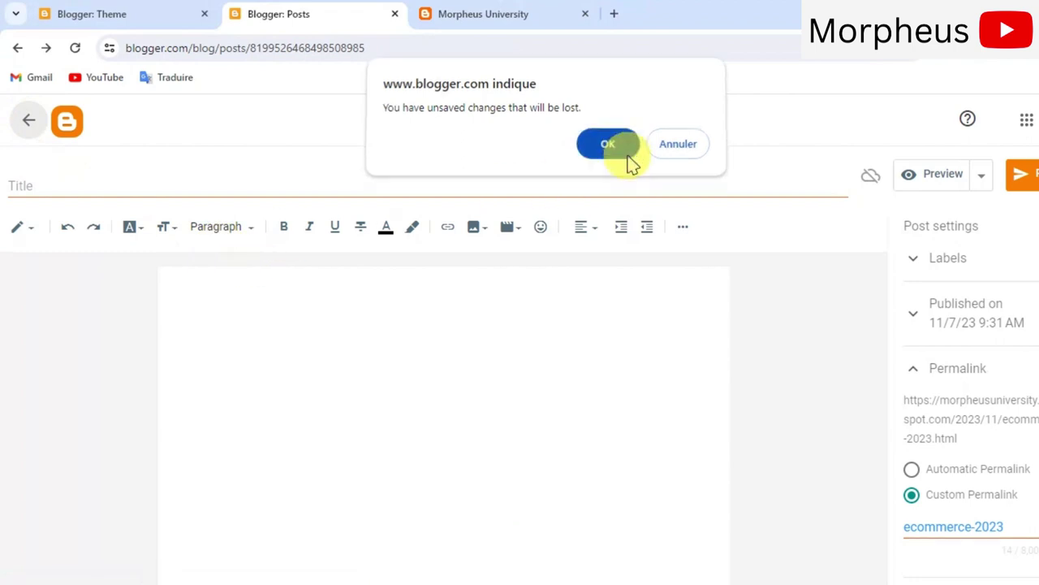
{"action": "left_click", "coordinate": [390, 333]}
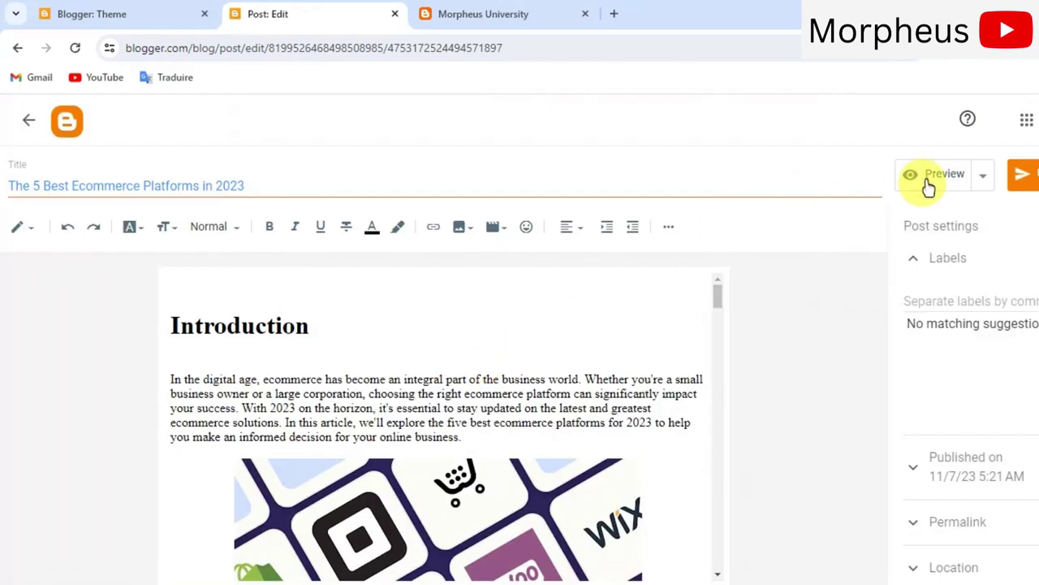
Preview the ecommerce platforms post from the introduction down to the FAQs and close the preview
{"action": "left_click", "coordinate": [931, 174]}
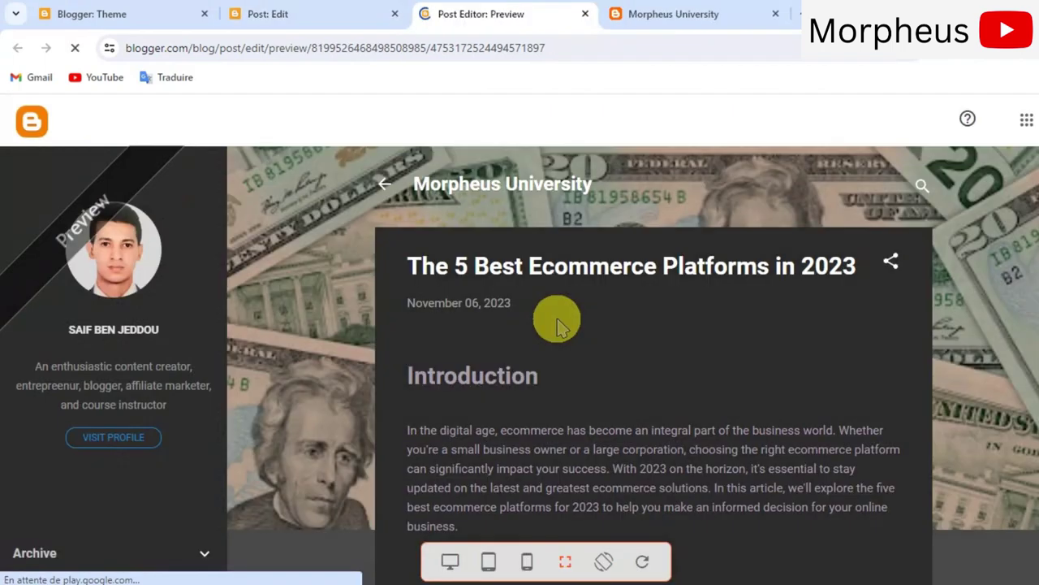
{"action": "scroll", "coordinate": [557, 320], "scroll_direction": "down", "scroll_amount": 3}
{"action": "scroll", "coordinate": [557, 320], "scroll_direction": "down", "scroll_amount": 20}
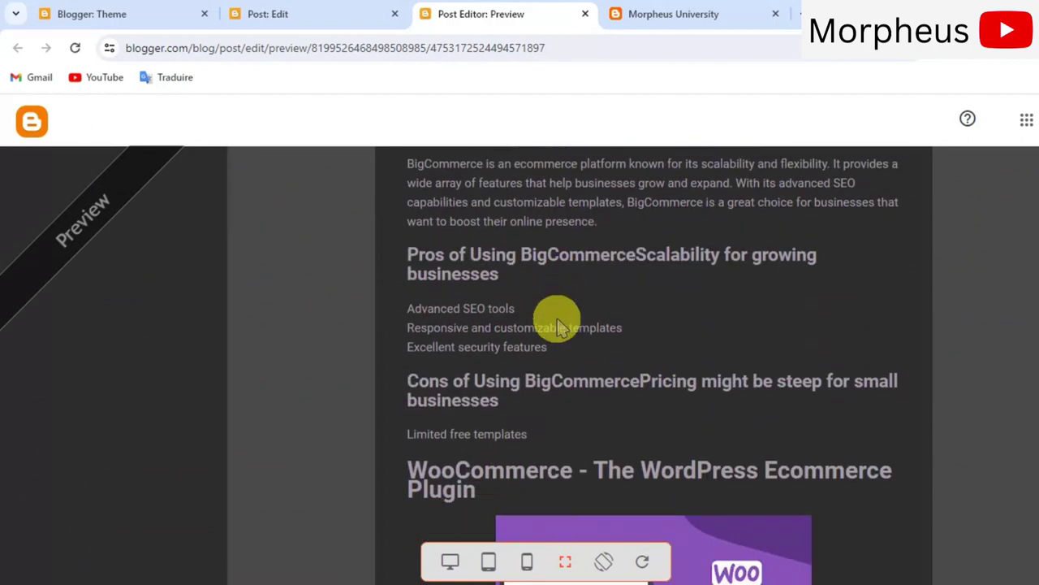
{"action": "scroll", "coordinate": [558, 334], "scroll_direction": "down", "scroll_amount": 20}
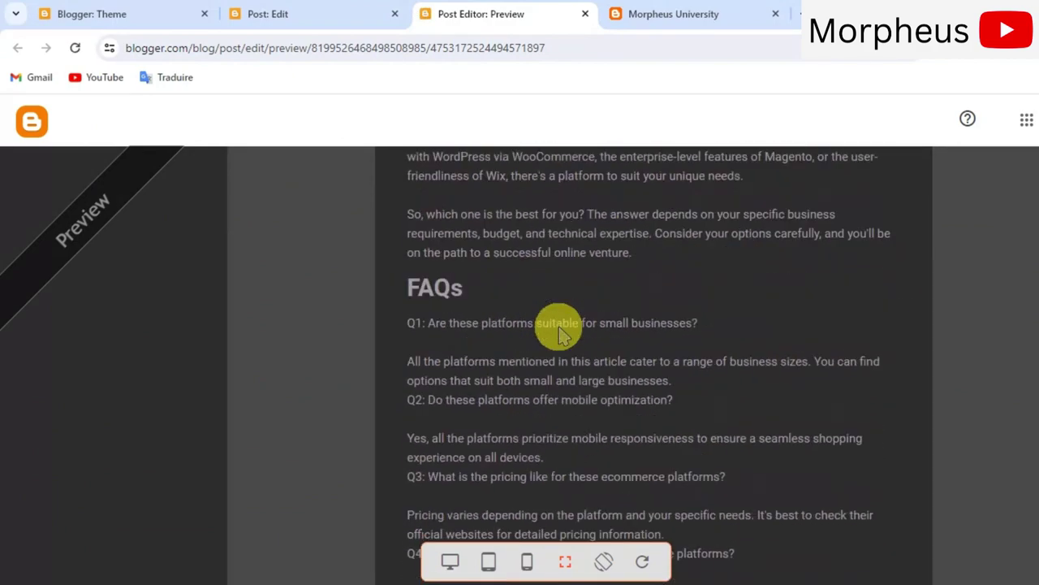
{"action": "left_click", "coordinate": [585, 14]}
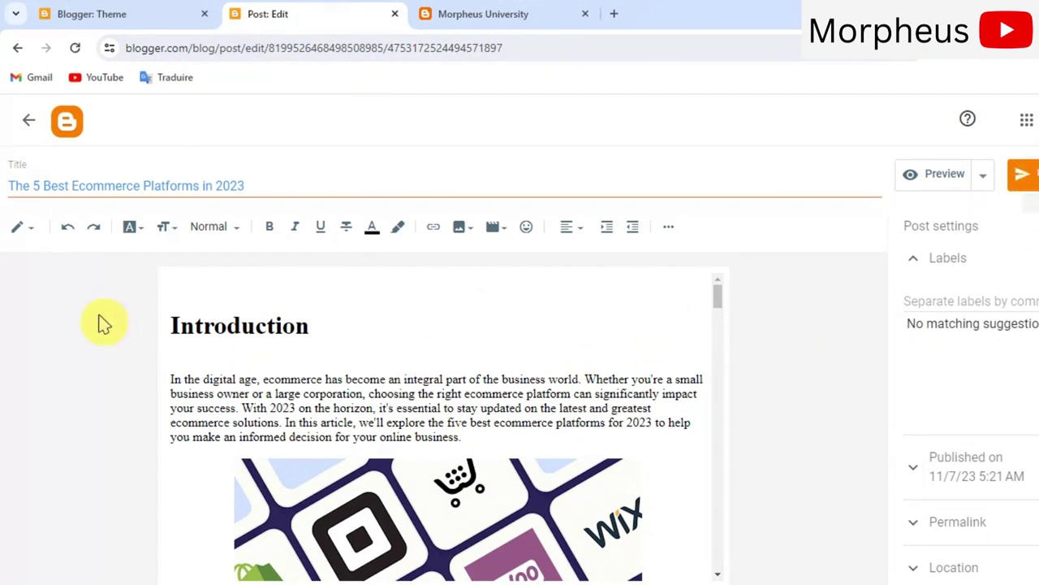
Leave the post editor, open the live blog and look over the post's excerpt on the home page
{"action": "left_click", "coordinate": [28, 120]}
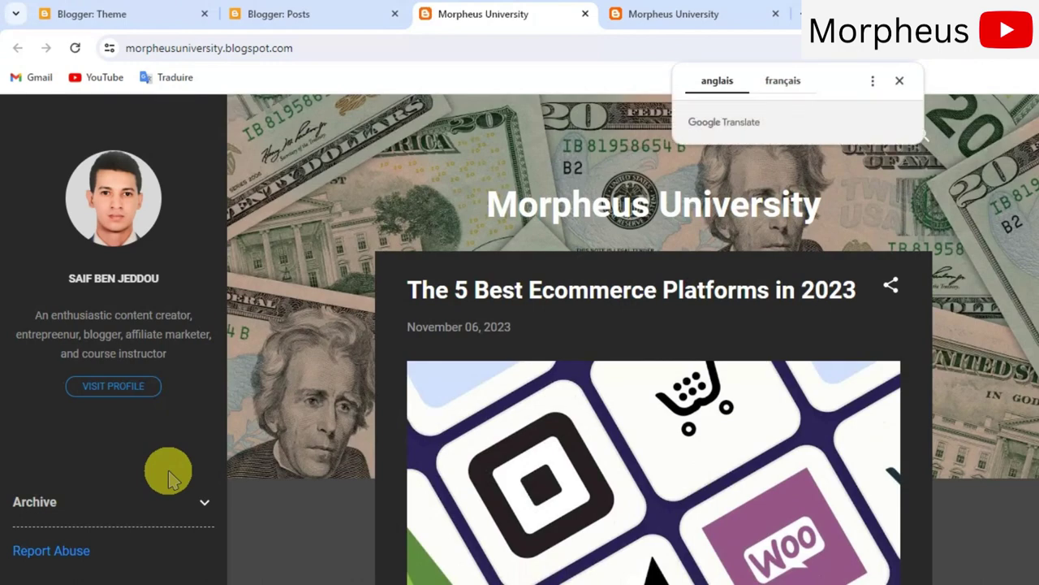
{"action": "left_click", "coordinate": [360, 376]}
{"action": "scroll", "coordinate": [382, 371], "scroll_direction": "down", "scroll_amount": 3}
{"action": "scroll", "coordinate": [383, 371], "scroll_direction": "up", "scroll_amount": 3}
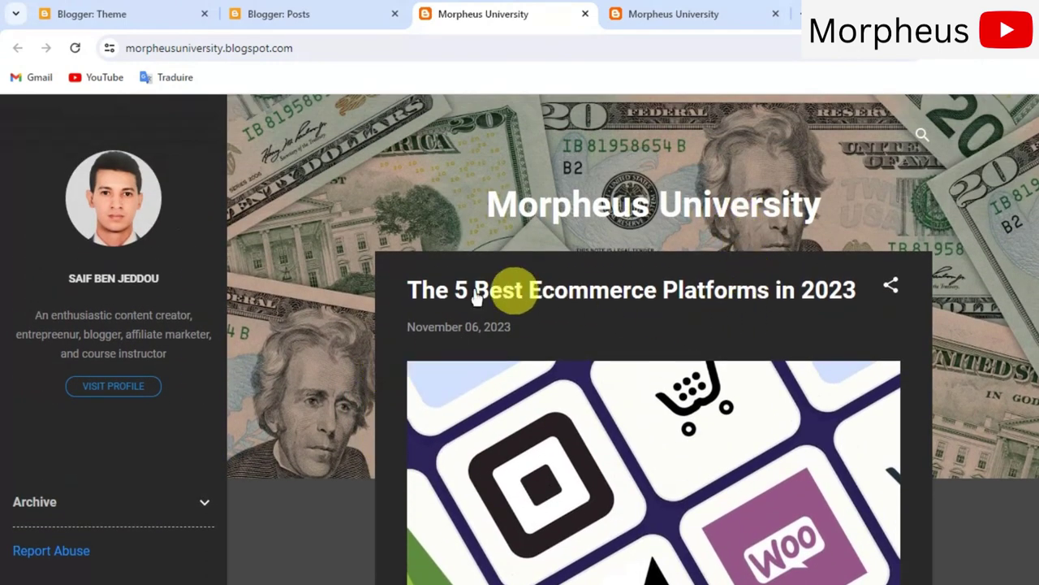
{"action": "scroll", "coordinate": [673, 378], "scroll_direction": "down", "scroll_amount": 4}
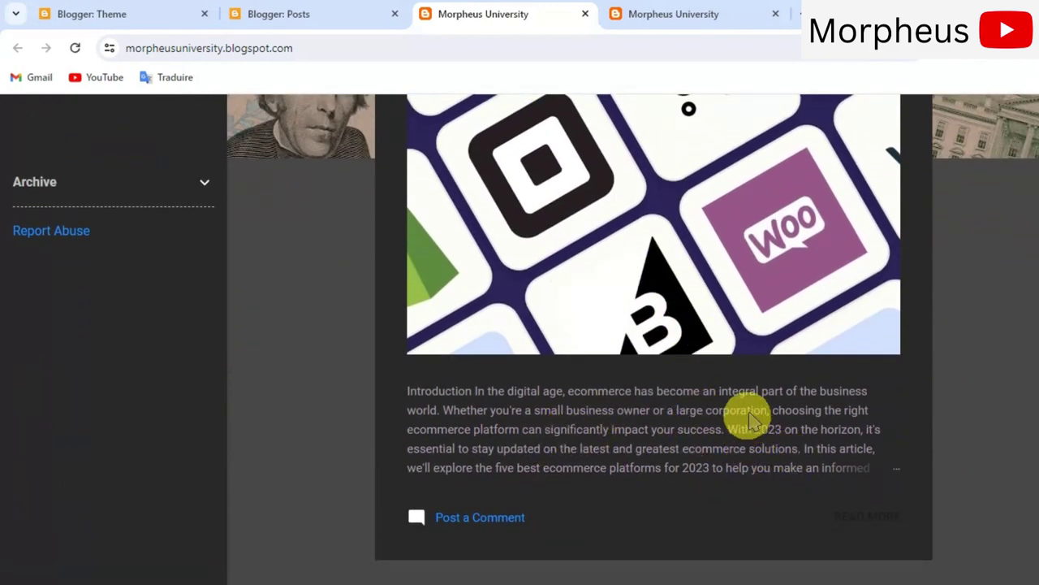
Open the full ecommerce platforms post from its excerpt and look through the whole published article
{"action": "left_click", "coordinate": [872, 523]}
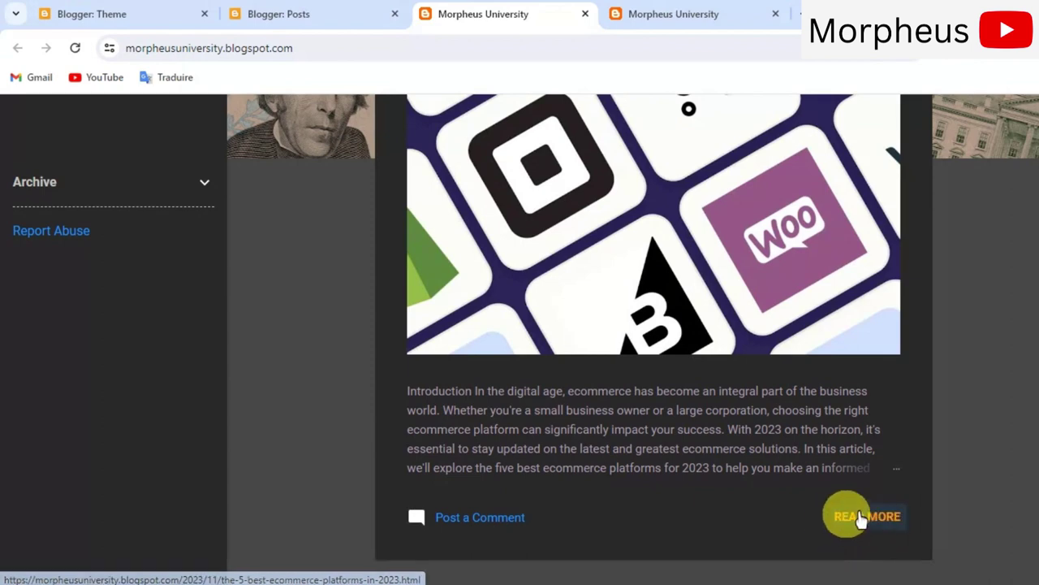
{"action": "left_click", "coordinate": [867, 518]}
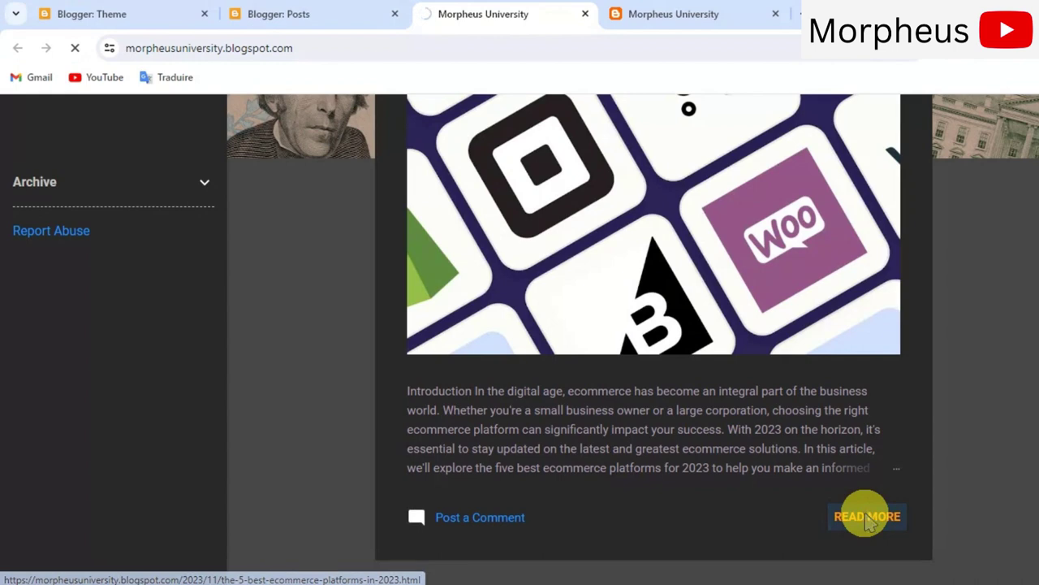
{"action": "scroll", "coordinate": [792, 502], "scroll_direction": "down", "scroll_amount": 10}
{"action": "scroll", "coordinate": [786, 497], "scroll_direction": "down", "scroll_amount": 10}
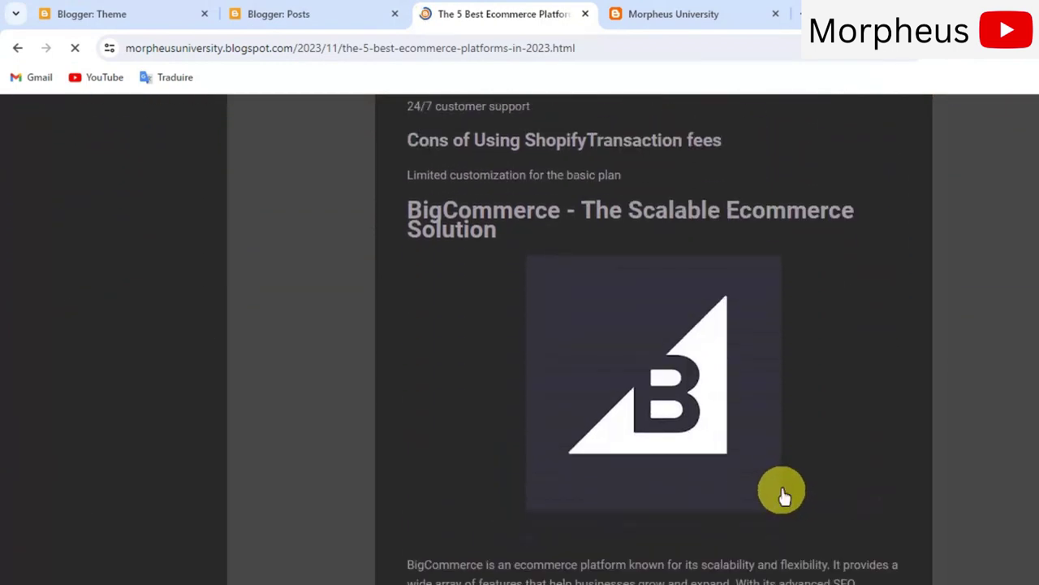
{"action": "scroll", "coordinate": [783, 497], "scroll_direction": "down", "scroll_amount": 10}
{"action": "scroll", "coordinate": [782, 492], "scroll_direction": "down", "scroll_amount": 7}
{"action": "scroll", "coordinate": [804, 381], "scroll_direction": "up", "scroll_amount": 10}
{"action": "scroll", "coordinate": [801, 357], "scroll_direction": "up", "scroll_amount": 15}
{"action": "scroll", "coordinate": [802, 365], "scroll_direction": "up", "scroll_amount": 3}
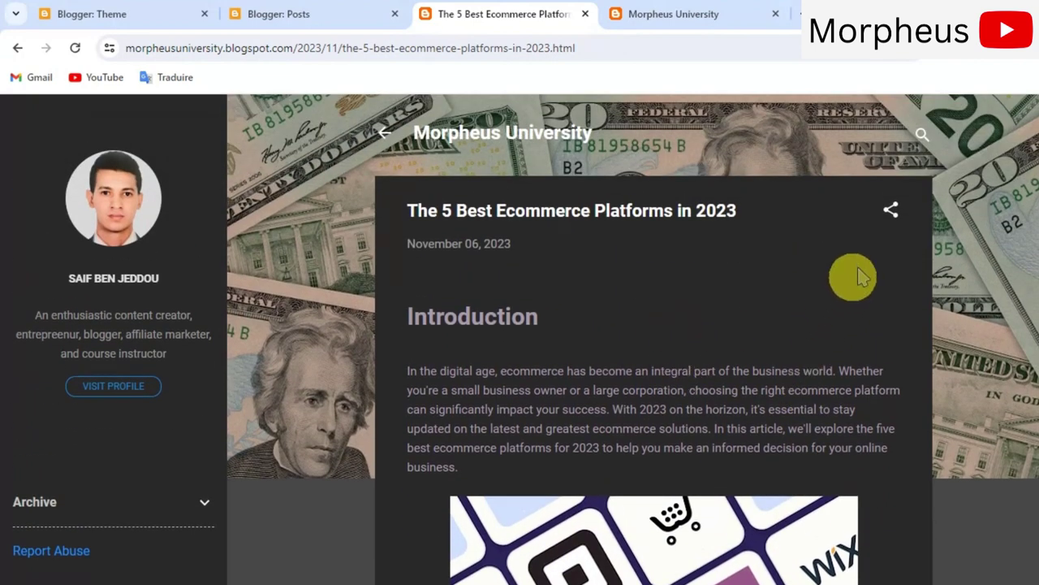
Examine the published post's sharing options and the date under its title
{"action": "left_click", "coordinate": [893, 211]}
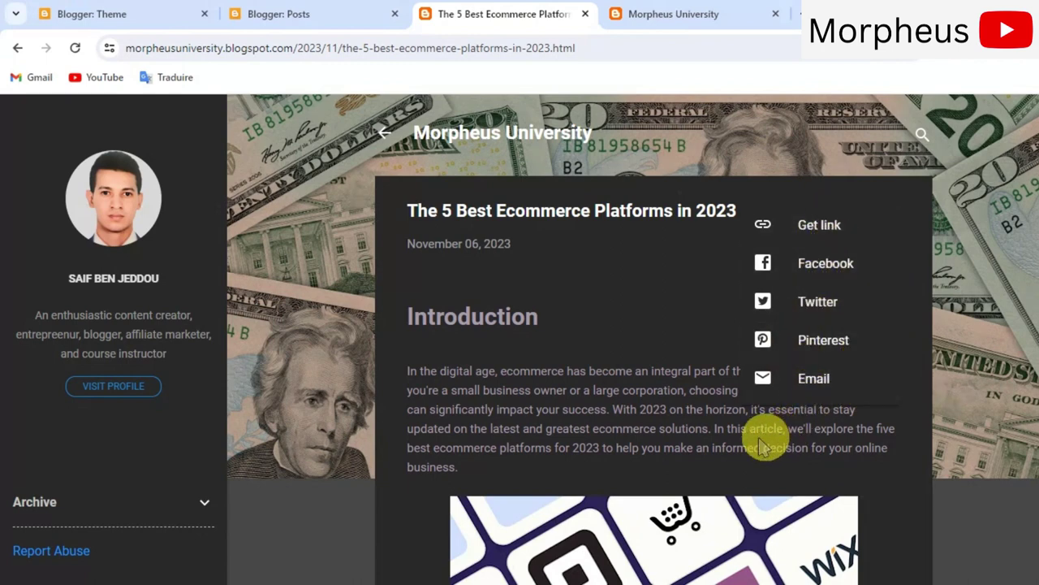
{"action": "left_click", "coordinate": [708, 434]}
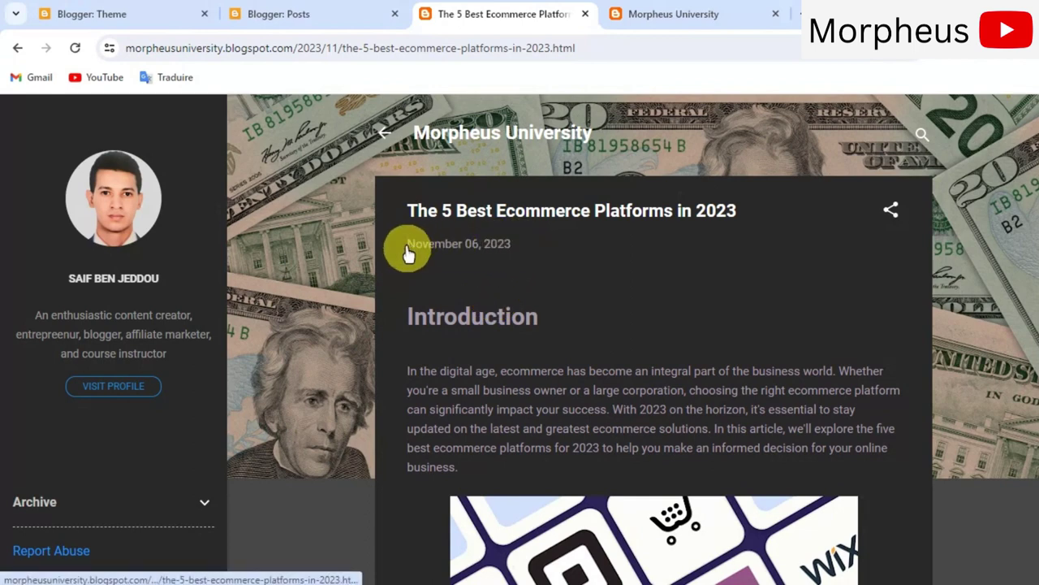
{"action": "left_click_drag", "start_coordinate": [400, 249], "coordinate": [527, 244]}
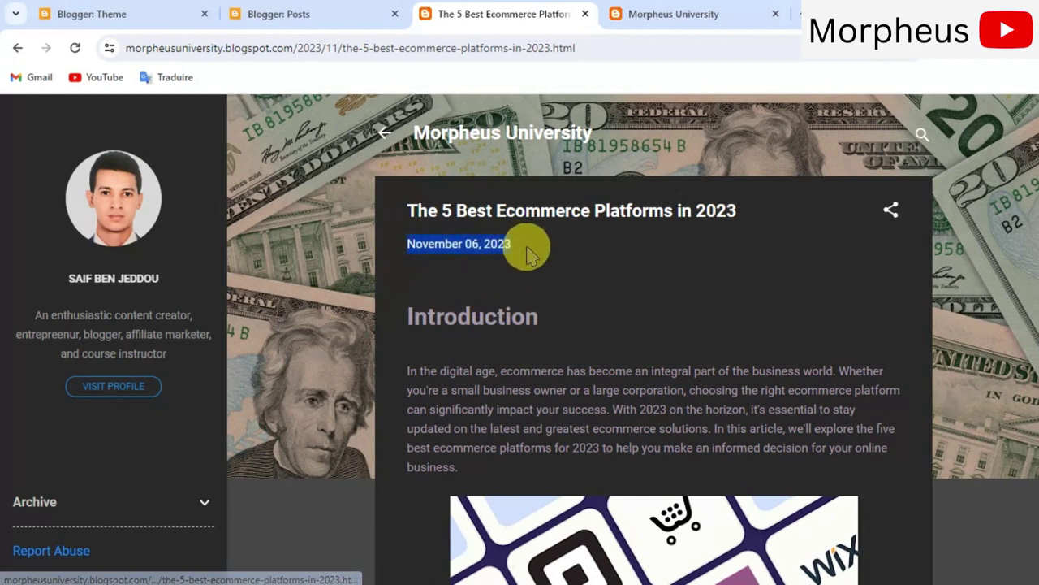
{"action": "left_click", "coordinate": [554, 284]}
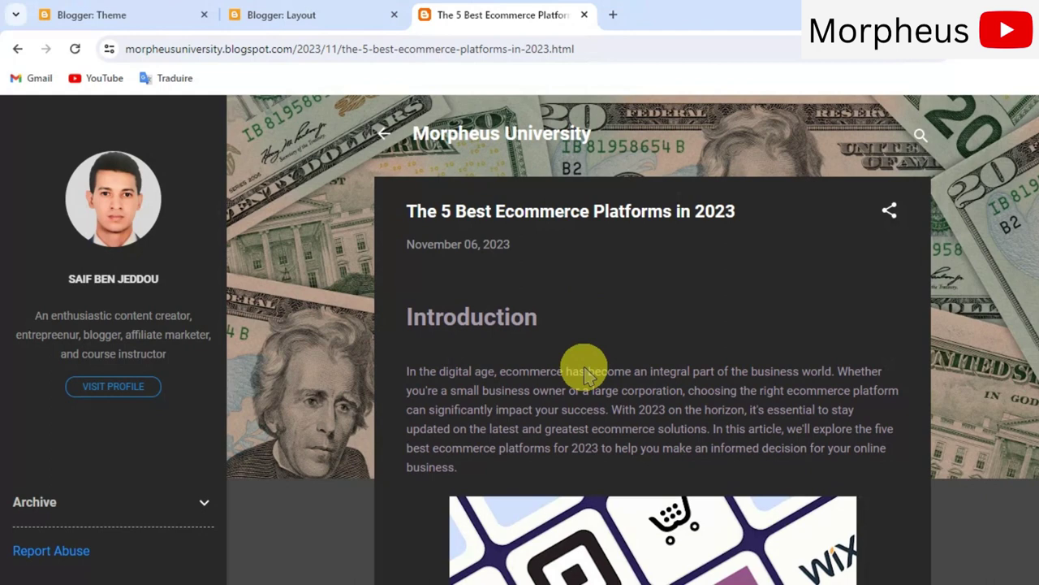
Return to the blog's layout and open the Blog Posts gadget in the page body for editing
{"action": "left_click", "coordinate": [303, 16]}
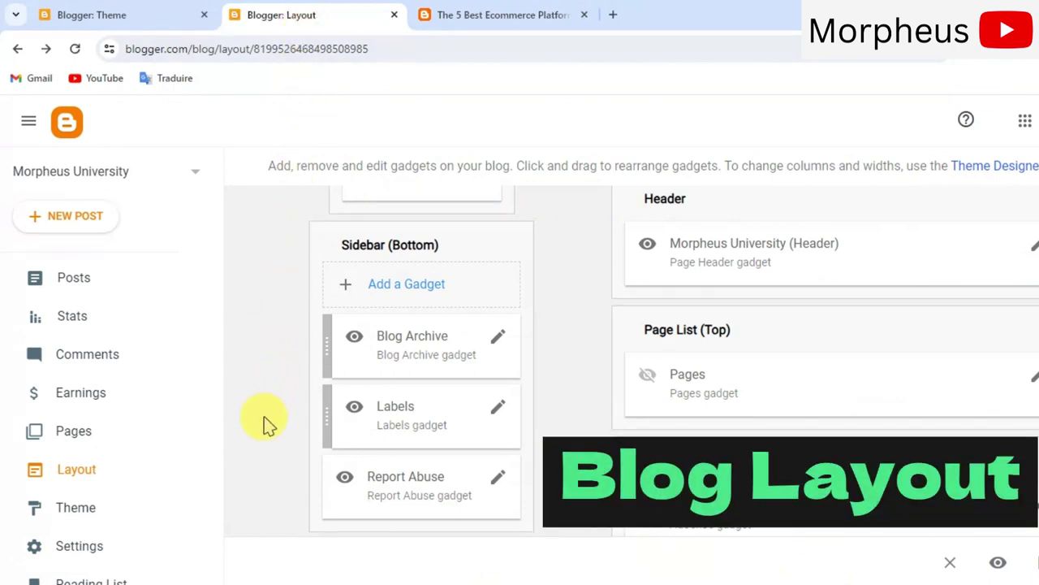
{"action": "left_click", "coordinate": [123, 471]}
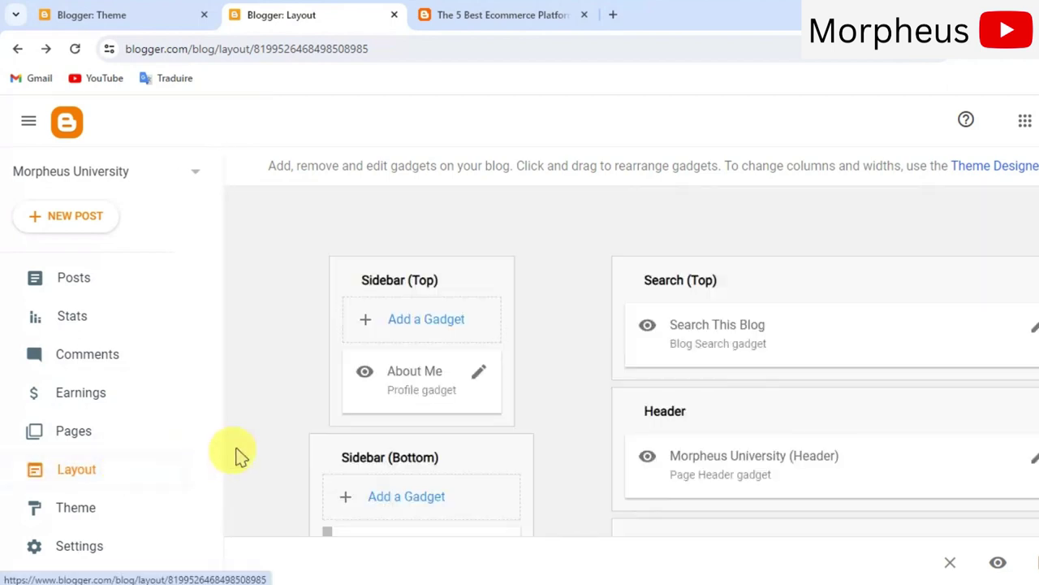
{"action": "scroll", "coordinate": [297, 378], "scroll_direction": "down", "scroll_amount": 6}
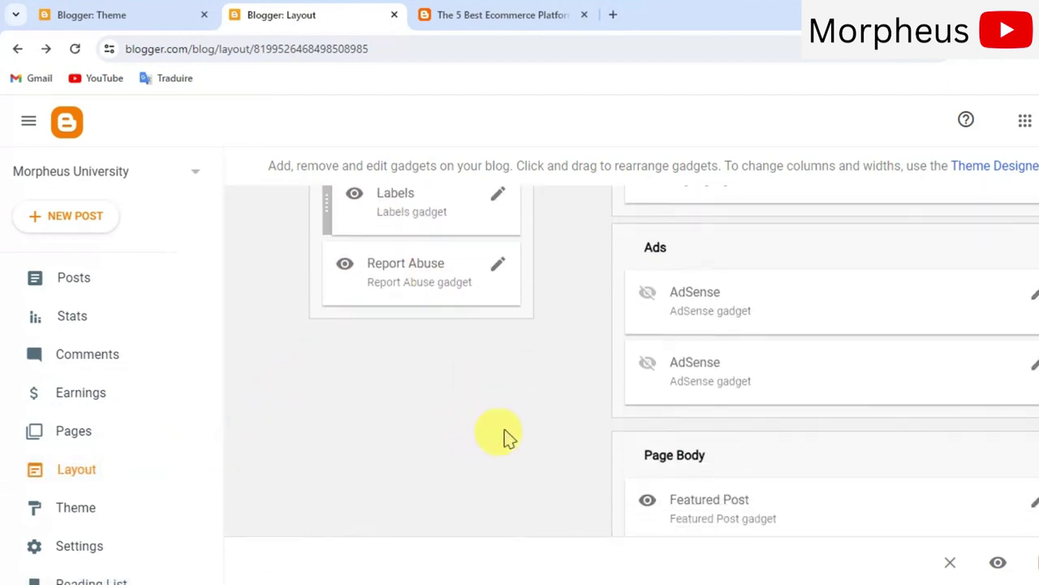
{"action": "scroll", "coordinate": [505, 430], "scroll_direction": "down", "scroll_amount": 3}
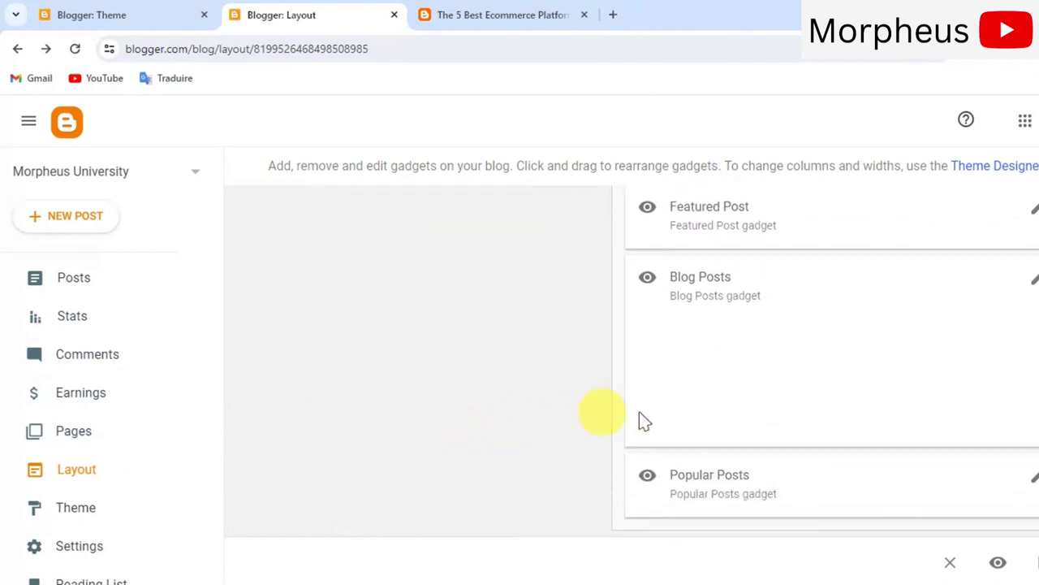
{"action": "left_click", "coordinate": [1035, 285]}
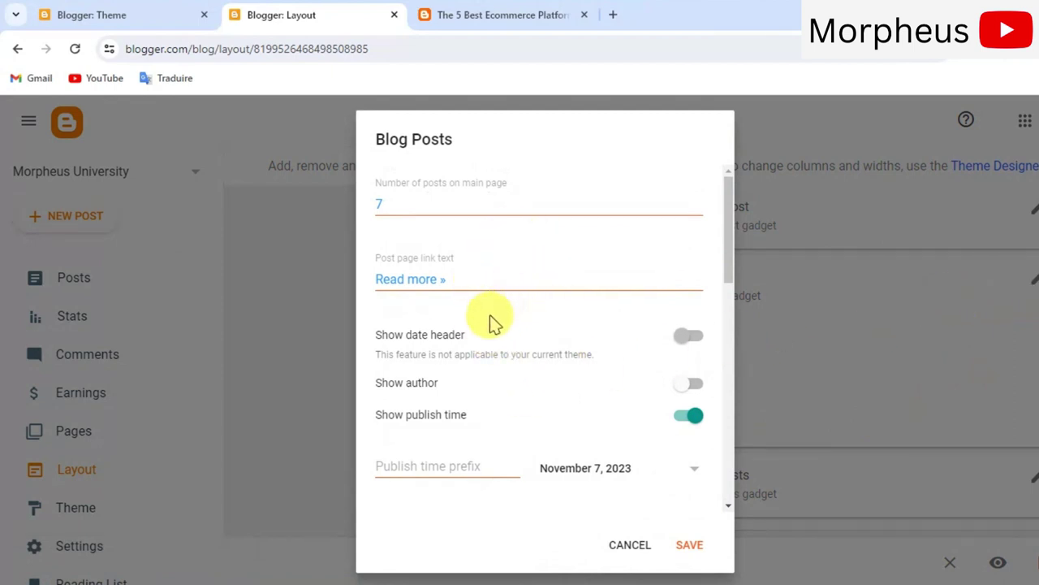
Look over the Blog Posts gadget's options and set the publish time prefix to "By Morpheus"
{"action": "scroll", "coordinate": [495, 323], "scroll_direction": "down", "scroll_amount": 1}
{"action": "scroll", "coordinate": [493, 309], "scroll_direction": "up", "scroll_amount": 1}
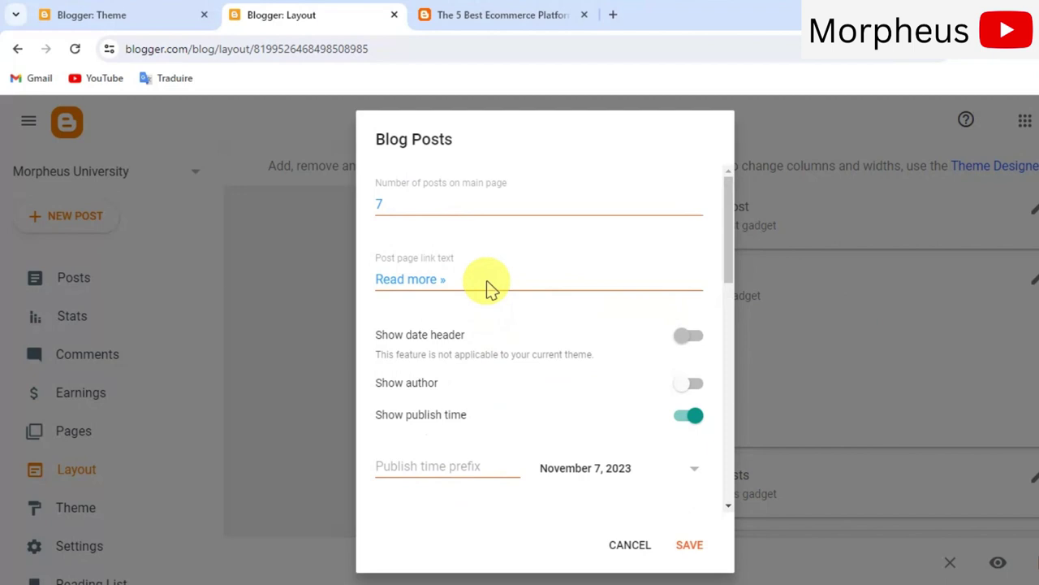
{"action": "scroll", "coordinate": [490, 292], "scroll_direction": "down", "scroll_amount": 2}
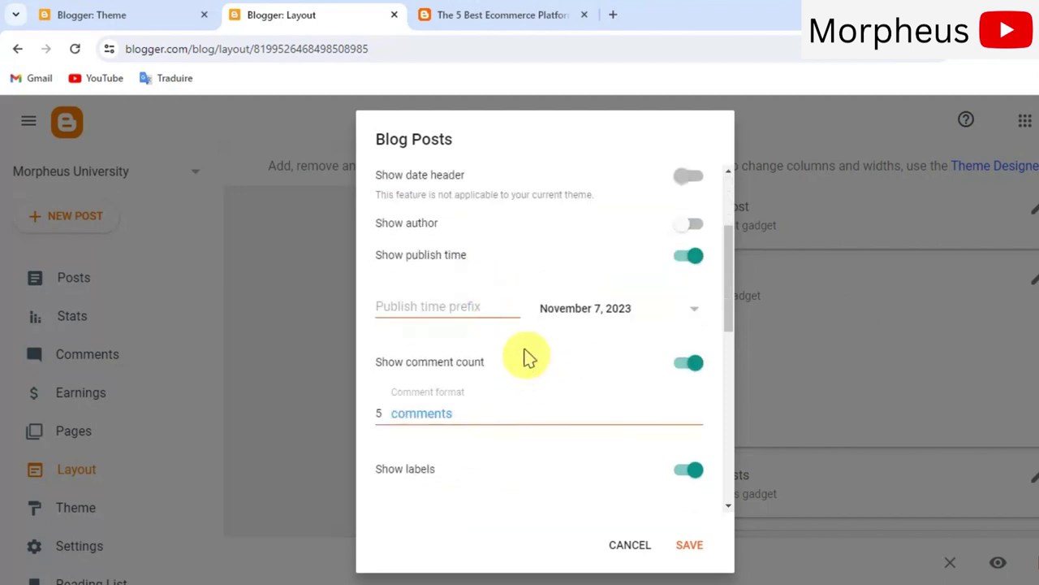
{"action": "left_click", "coordinate": [504, 311]}
{"action": "scroll", "coordinate": [520, 341], "scroll_direction": "down", "scroll_amount": 3}
{"action": "scroll", "coordinate": [532, 372], "scroll_direction": "up", "scroll_amount": 3}
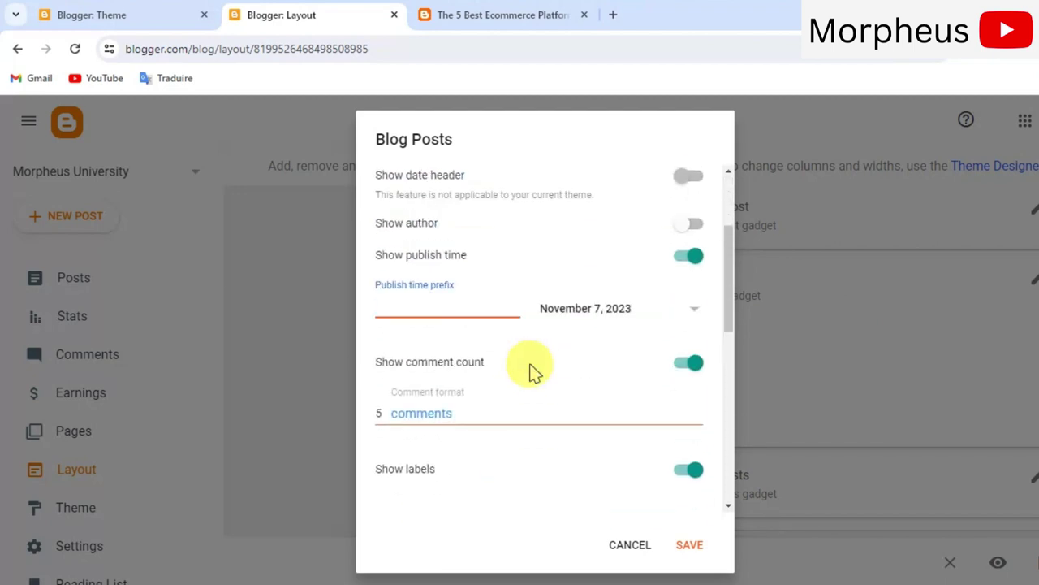
{"action": "scroll", "coordinate": [532, 371], "scroll_direction": "down", "scroll_amount": 5}
{"action": "scroll", "coordinate": [531, 387], "scroll_direction": "up", "scroll_amount": 7}
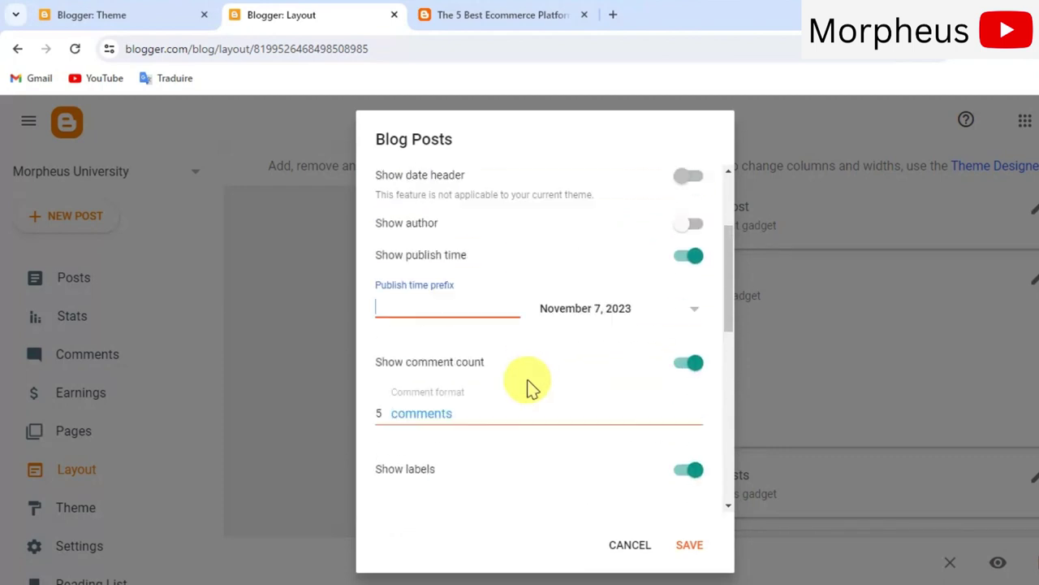
{"action": "scroll", "coordinate": [530, 388], "scroll_direction": "down", "scroll_amount": 1}
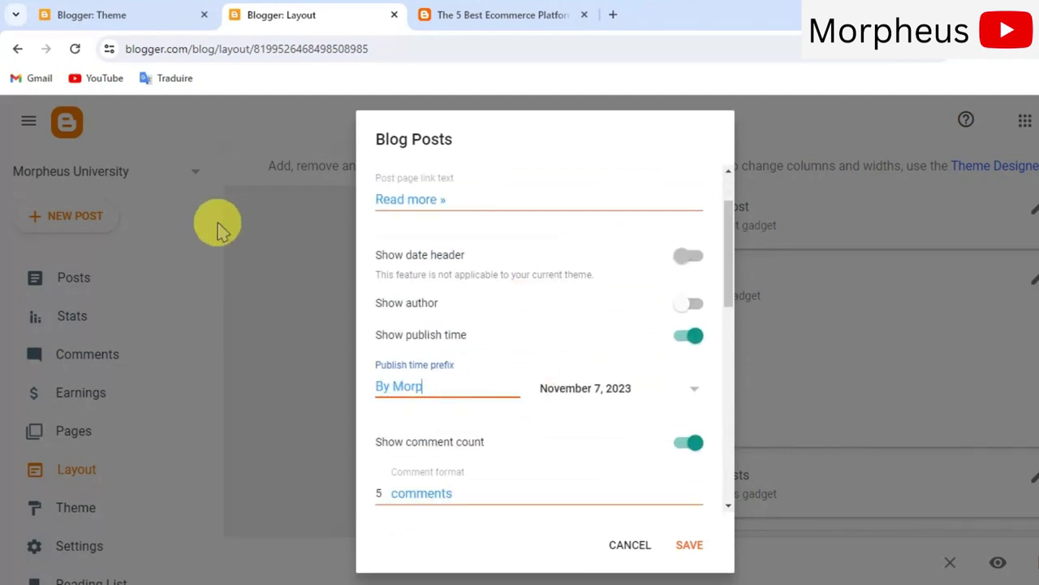
{"action": "type", "text": "heyss"}
Review the remaining display options and the item arrangement, and save the Blog Posts gadget
{"action": "scroll", "coordinate": [448, 306], "scroll_direction": "down", "scroll_amount": 5}
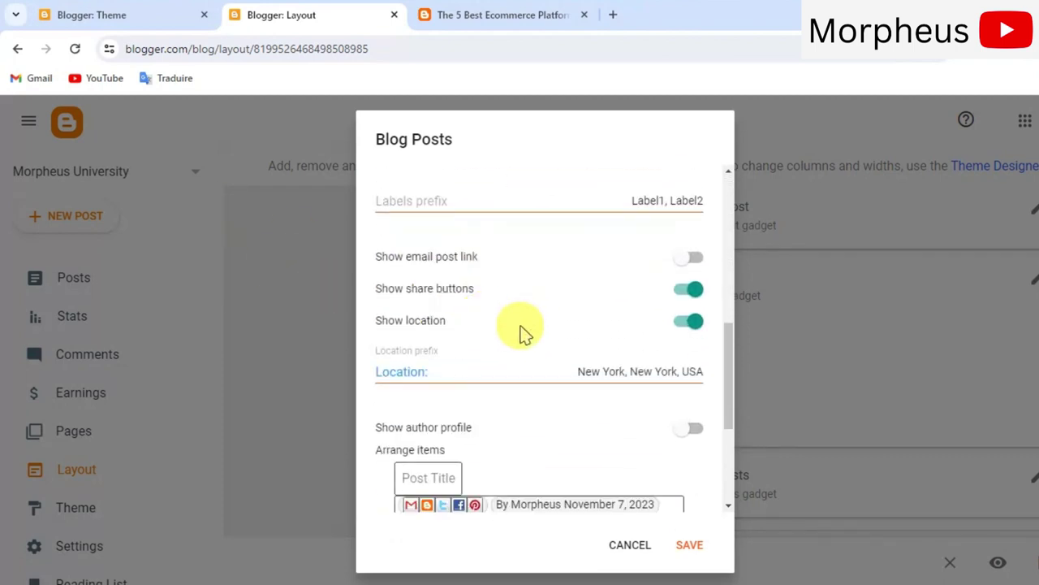
{"action": "scroll", "coordinate": [524, 376], "scroll_direction": "down", "scroll_amount": 2}
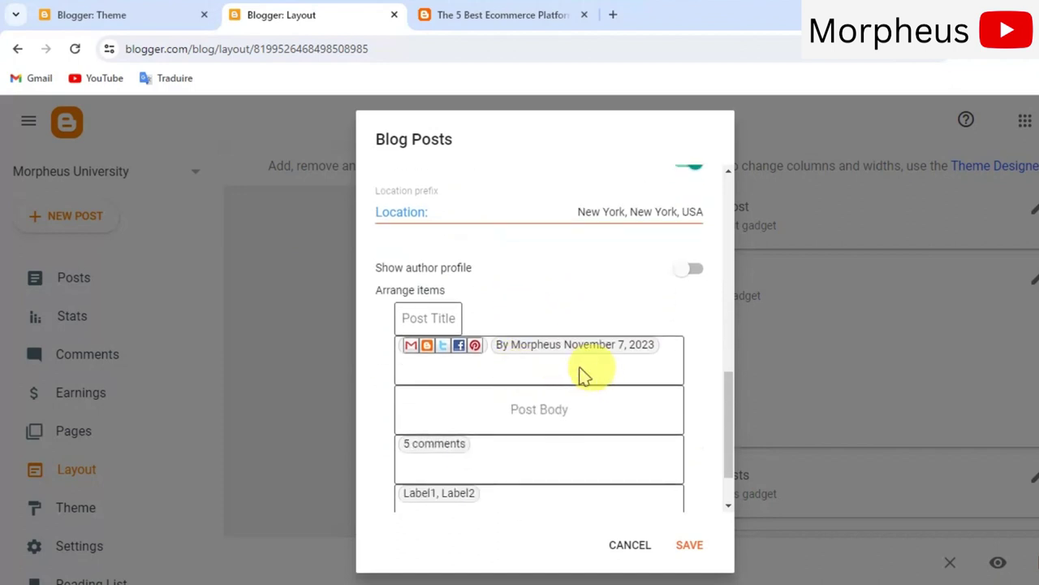
{"action": "left_click", "coordinate": [437, 321]}
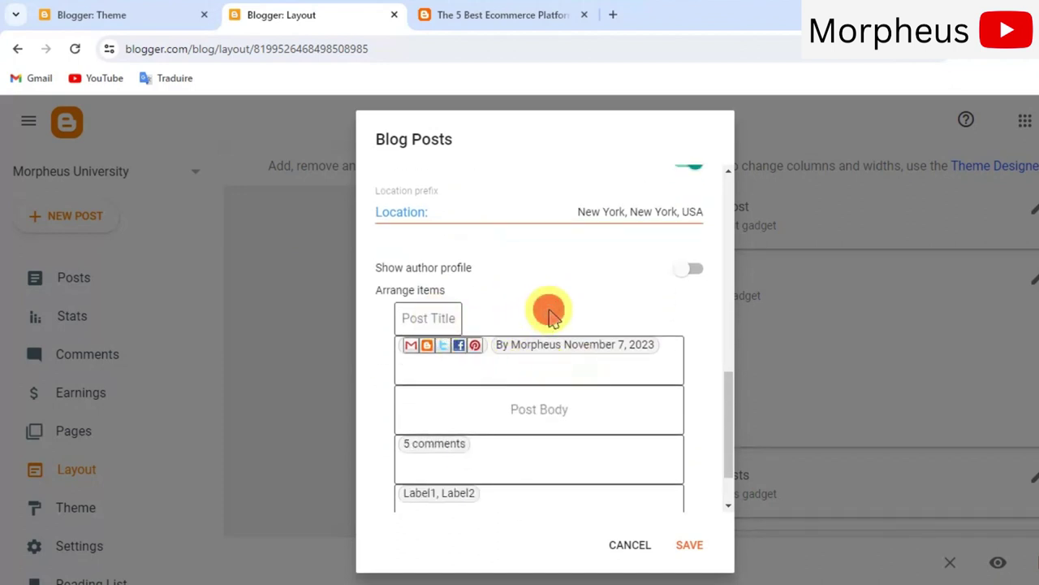
{"action": "scroll", "coordinate": [549, 315], "scroll_direction": "down", "scroll_amount": 1}
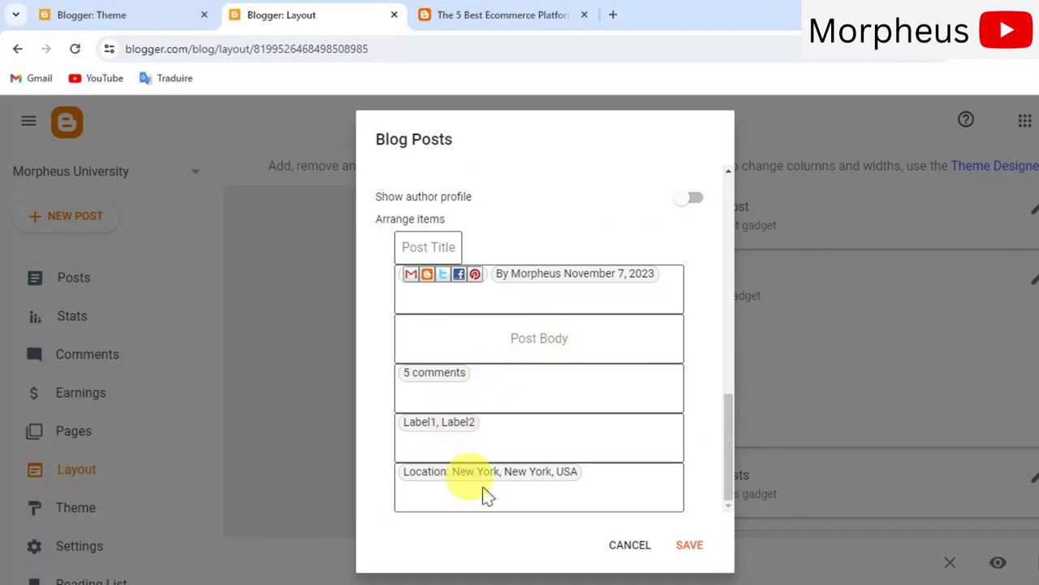
{"action": "left_click", "coordinate": [680, 549]}
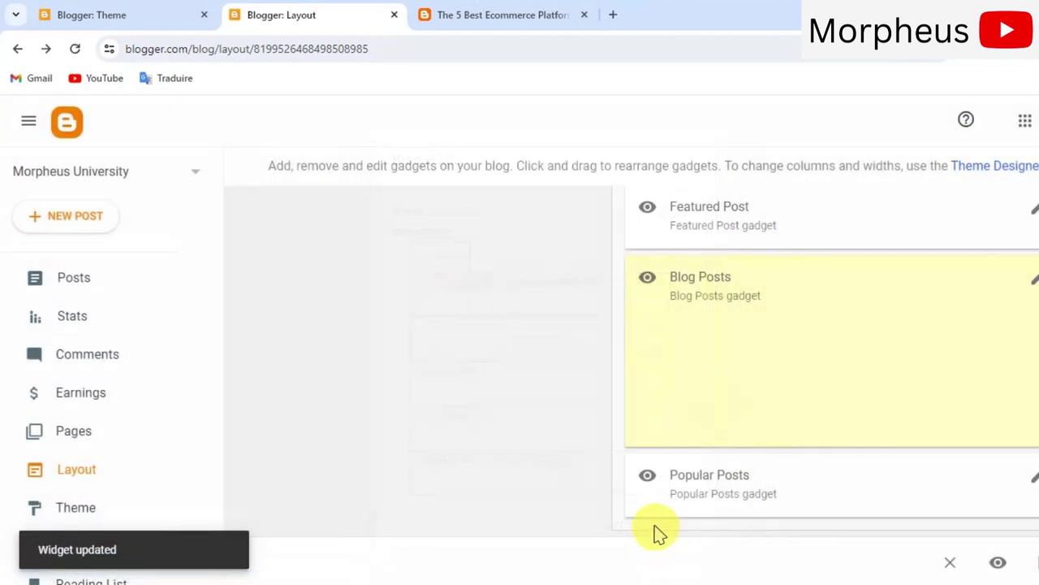
View the live blog to check the line beneath the post title on the home page
{"action": "scroll", "coordinate": [341, 430], "scroll_direction": "down", "scroll_amount": 2}
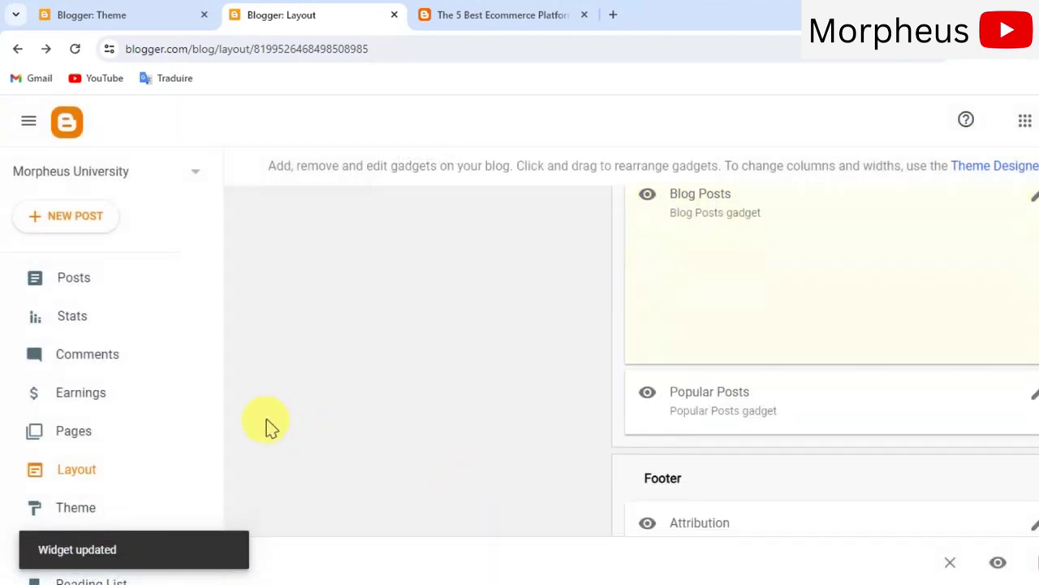
{"action": "scroll", "coordinate": [157, 404], "scroll_direction": "down", "scroll_amount": 1}
{"action": "scroll", "coordinate": [157, 414], "scroll_direction": "down", "scroll_amount": 2}
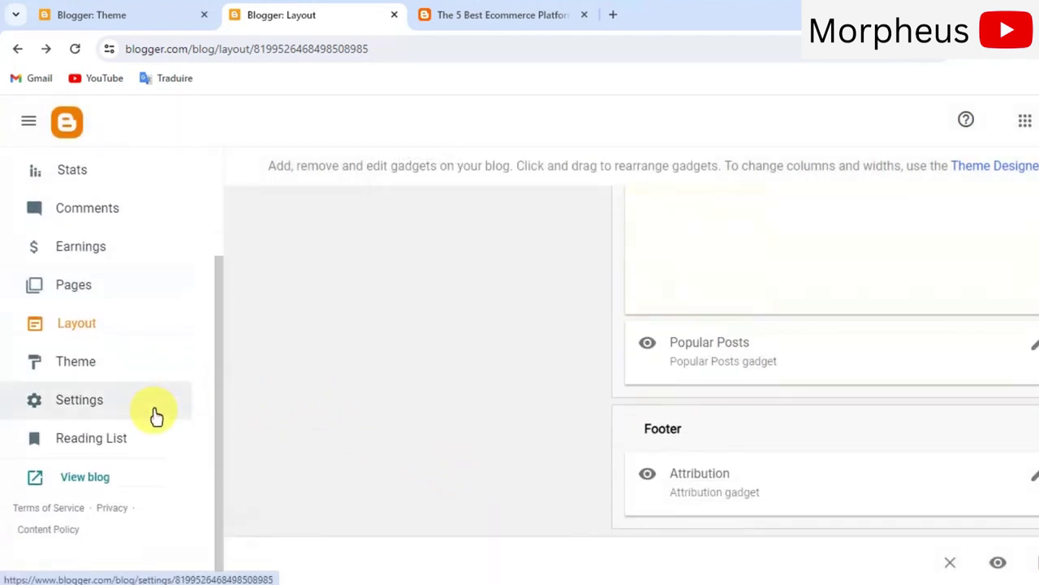
{"action": "left_click", "coordinate": [102, 478]}
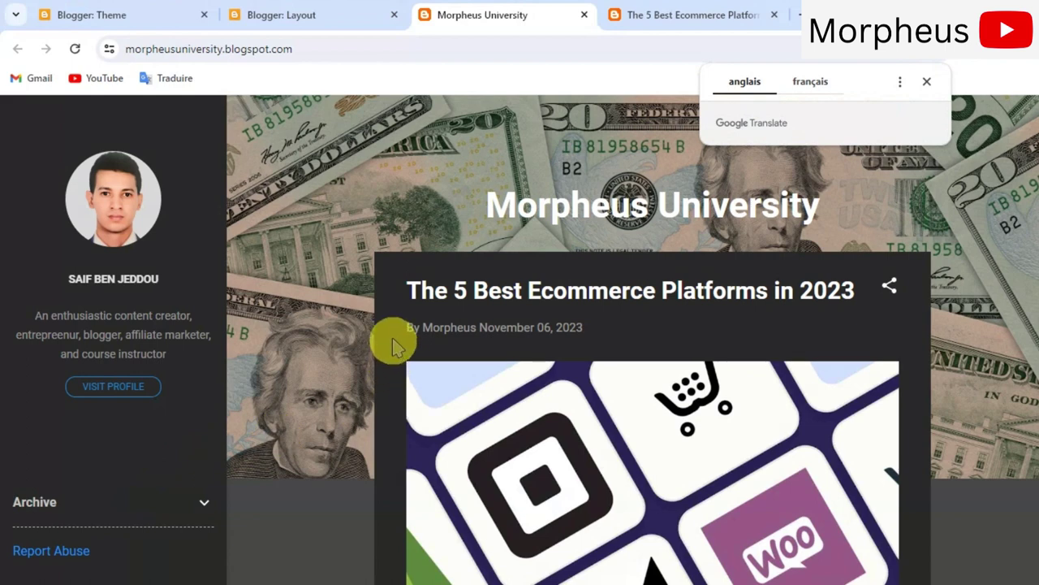
Read the author and date line under the post title on the live home page
{"action": "left_click_drag", "start_coordinate": [406, 327], "coordinate": [472, 330]}
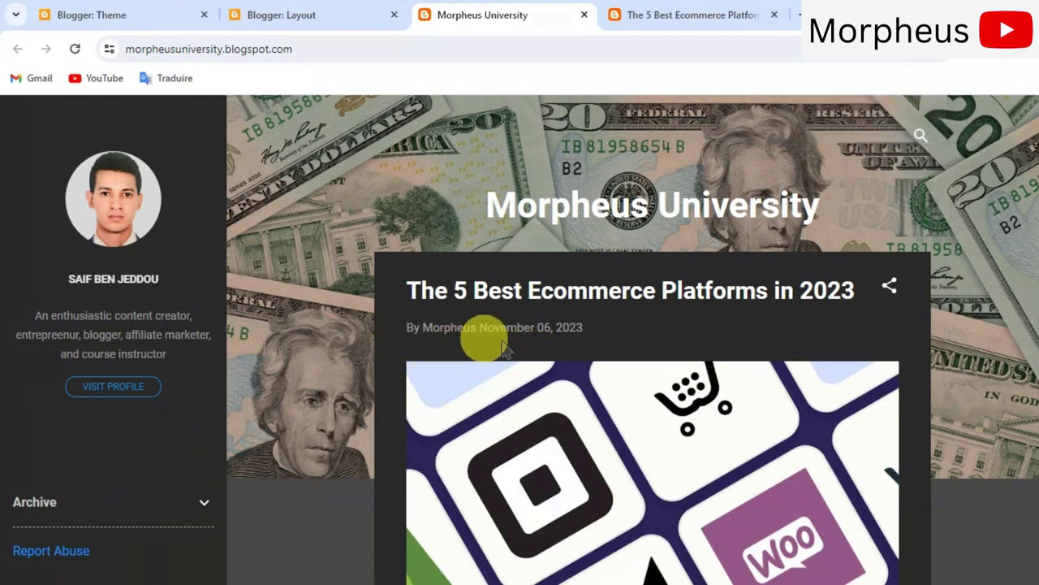
{"action": "left_click_drag", "start_coordinate": [529, 341], "coordinate": [476, 336]}
{"action": "left_click", "coordinate": [649, 341]}
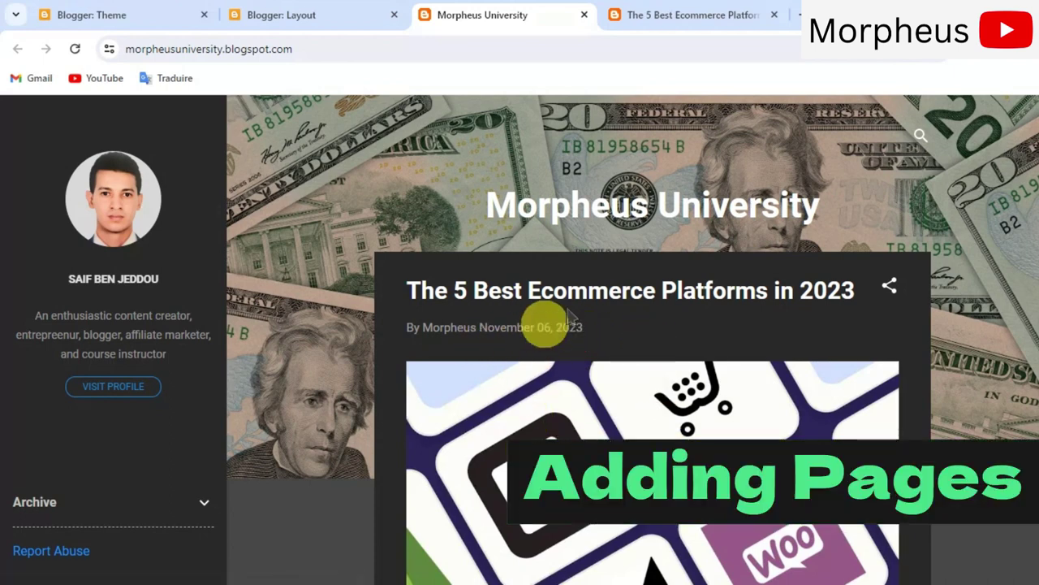
{"action": "scroll", "coordinate": [590, 301], "scroll_direction": "down", "scroll_amount": 1}
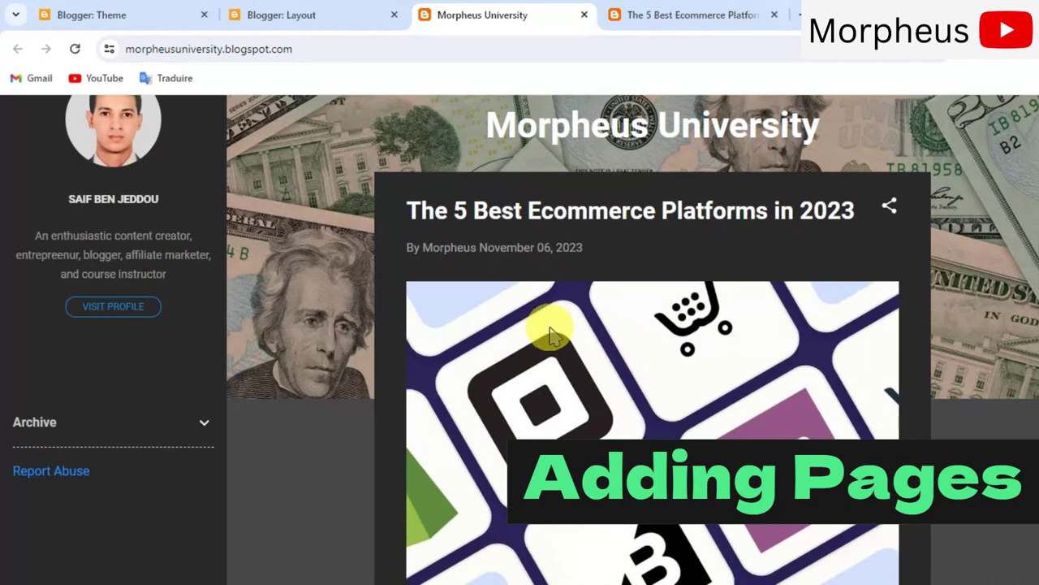
{"action": "scroll", "coordinate": [554, 341], "scroll_direction": "up", "scroll_amount": 1}
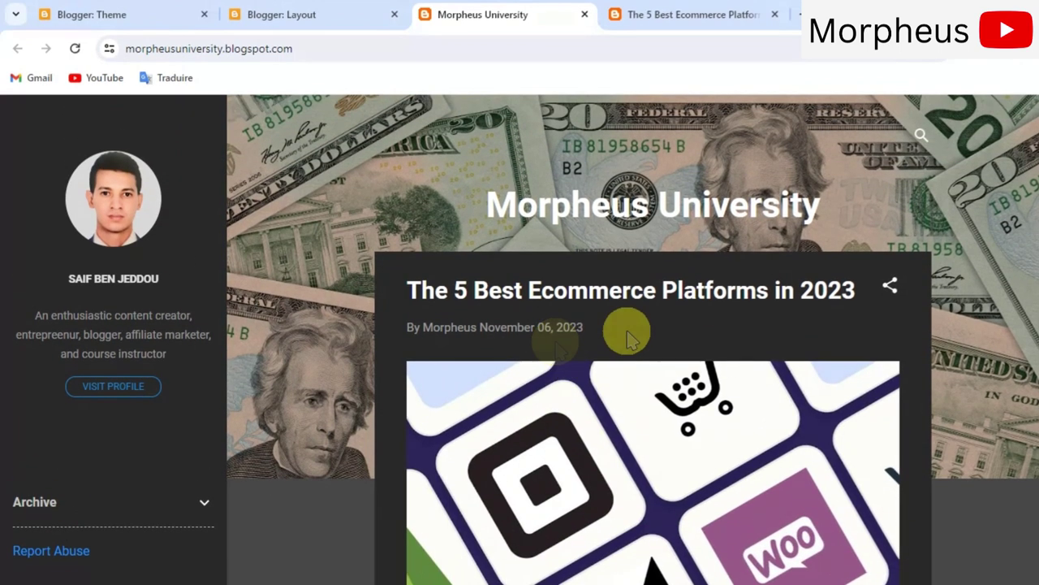
Return to the Blogger dashboard, go to the blog's pages and start a new page in the page editor
{"action": "left_click", "coordinate": [332, 16]}
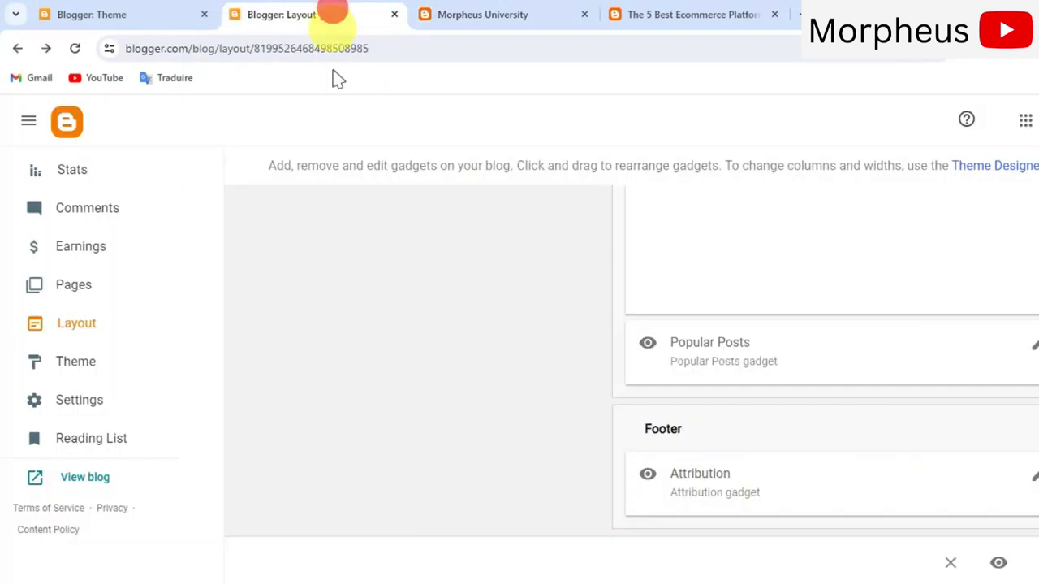
{"action": "left_click", "coordinate": [105, 283]}
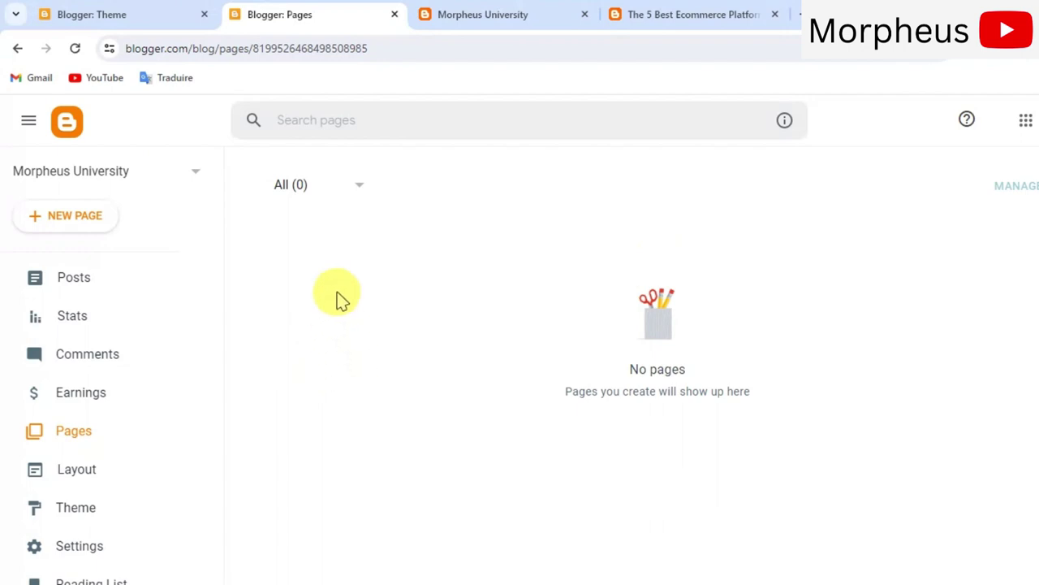
{"action": "left_click", "coordinate": [86, 221]}
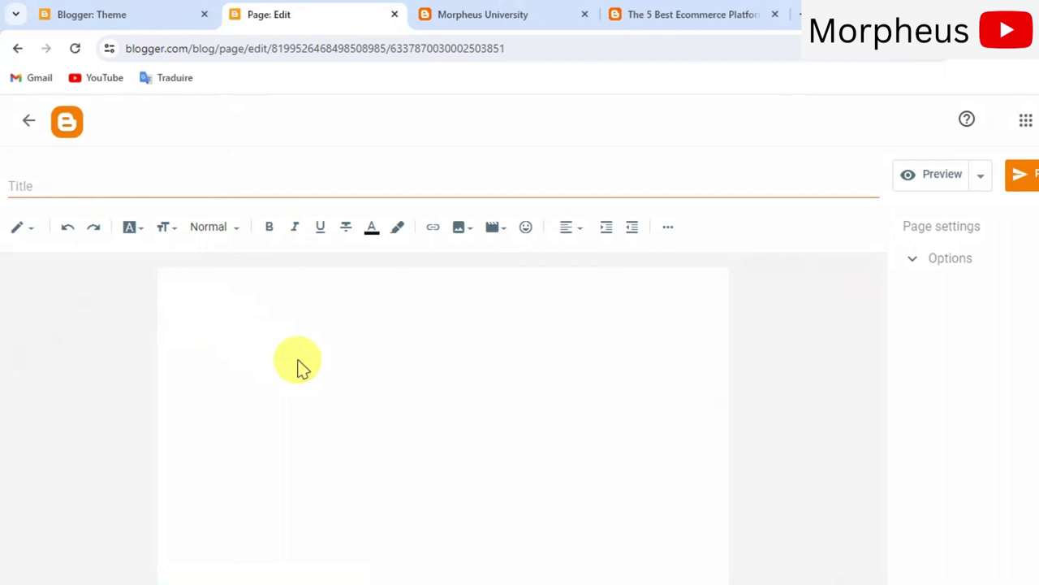
{"action": "left_click", "coordinate": [250, 201]}
{"action": "left_click", "coordinate": [325, 352]}
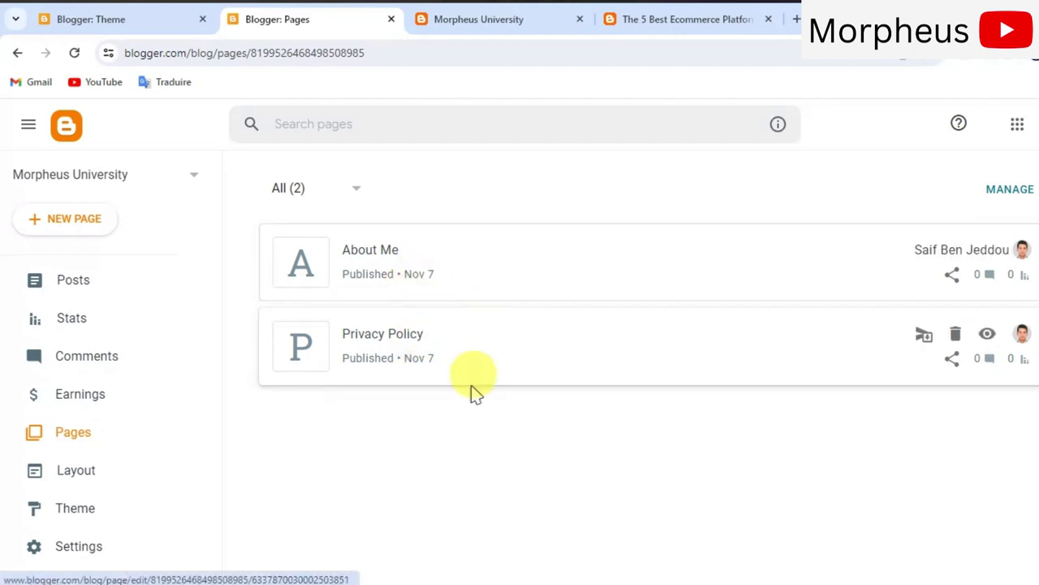
Open the live blog to check whether the published pages are linked in its sidebar, and return to the Blogger dashboard
{"action": "scroll", "coordinate": [32, 441], "scroll_direction": "down", "scroll_amount": 2}
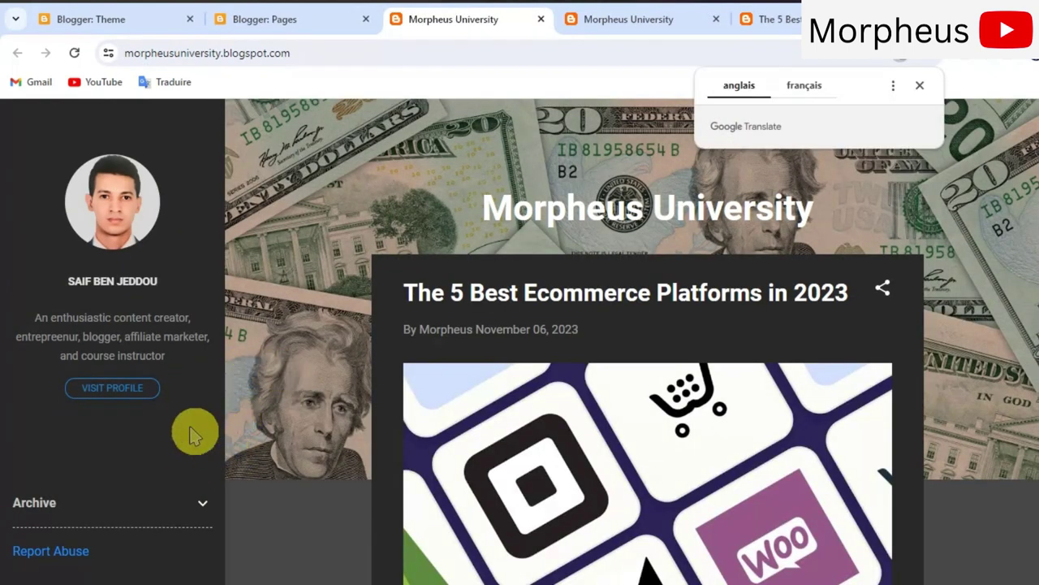
{"action": "left_click", "coordinate": [340, 386]}
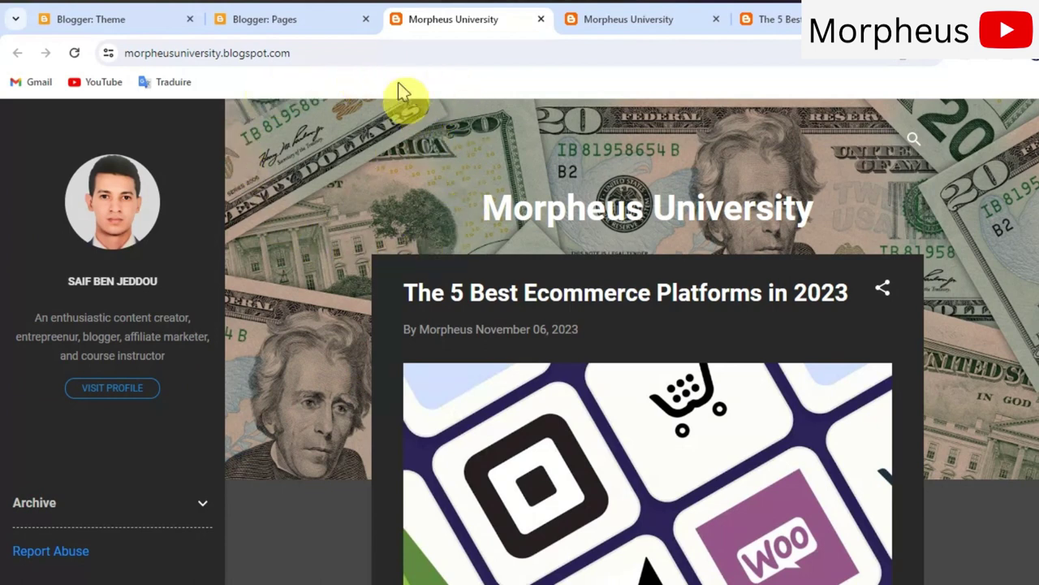
{"action": "left_click", "coordinate": [278, 22]}
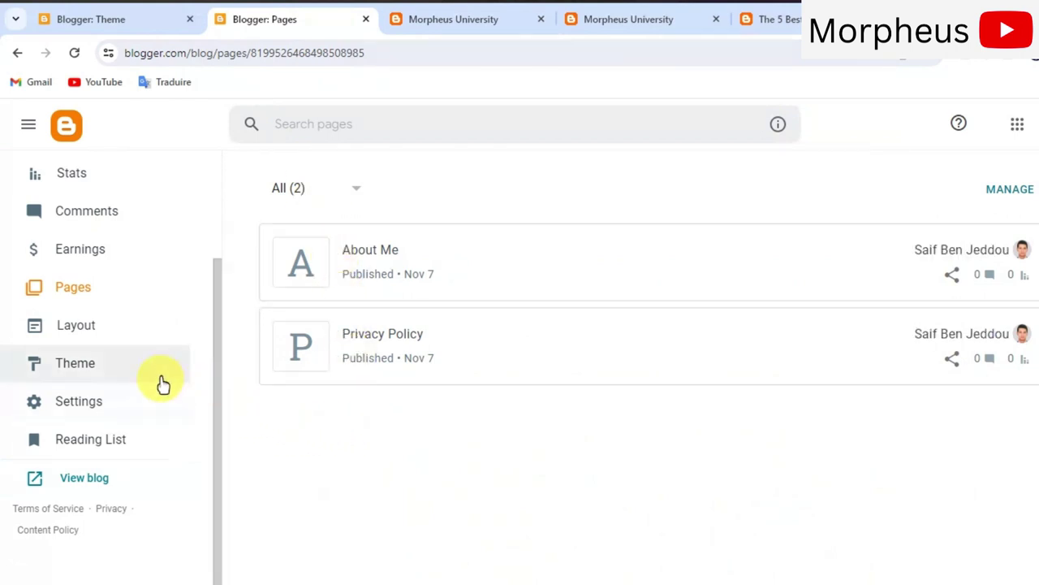
Open the blog's layout and add a Pages gadget to the Sidebar (Bottom) section
{"action": "left_click", "coordinate": [144, 346]}
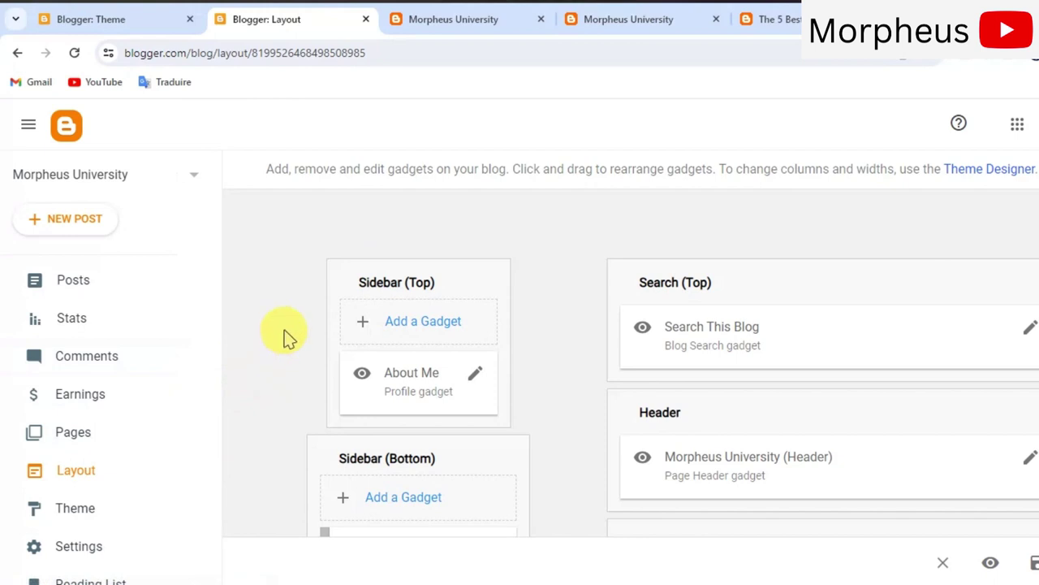
{"action": "scroll", "coordinate": [284, 333], "scroll_direction": "down", "scroll_amount": 2}
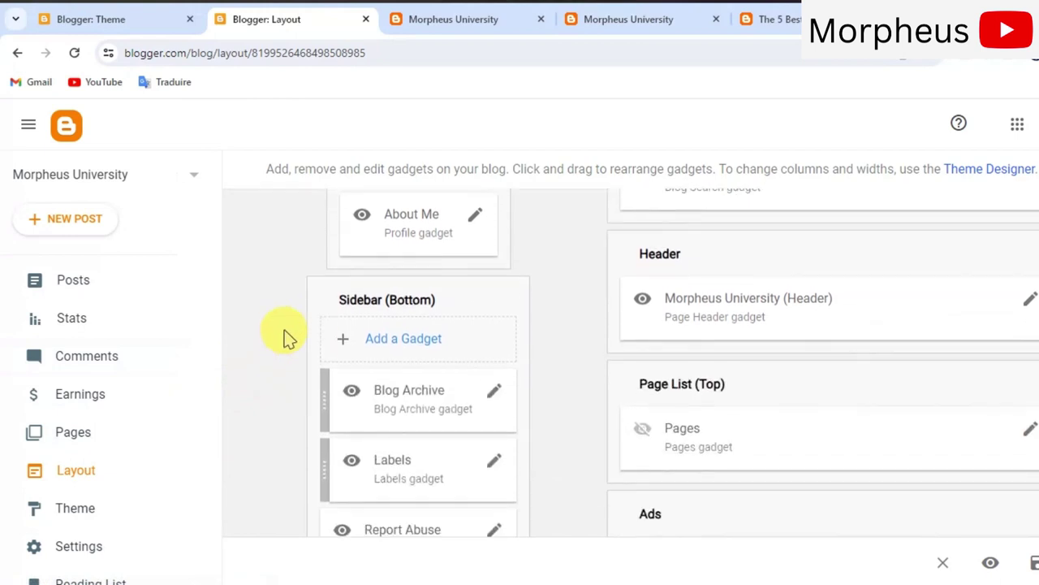
{"action": "scroll", "coordinate": [285, 333], "scroll_direction": "down", "scroll_amount": 1}
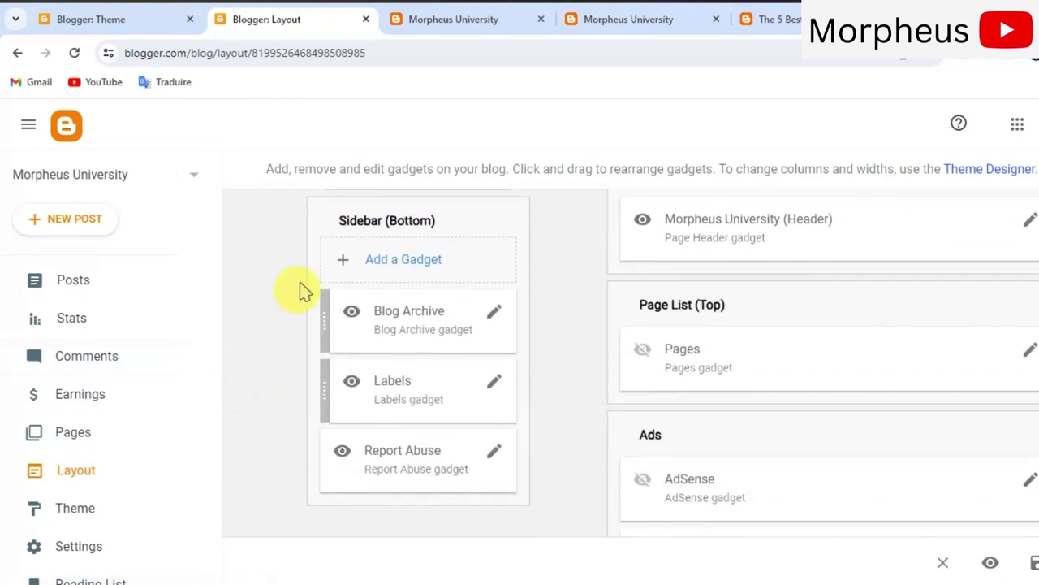
{"action": "left_click", "coordinate": [406, 262]}
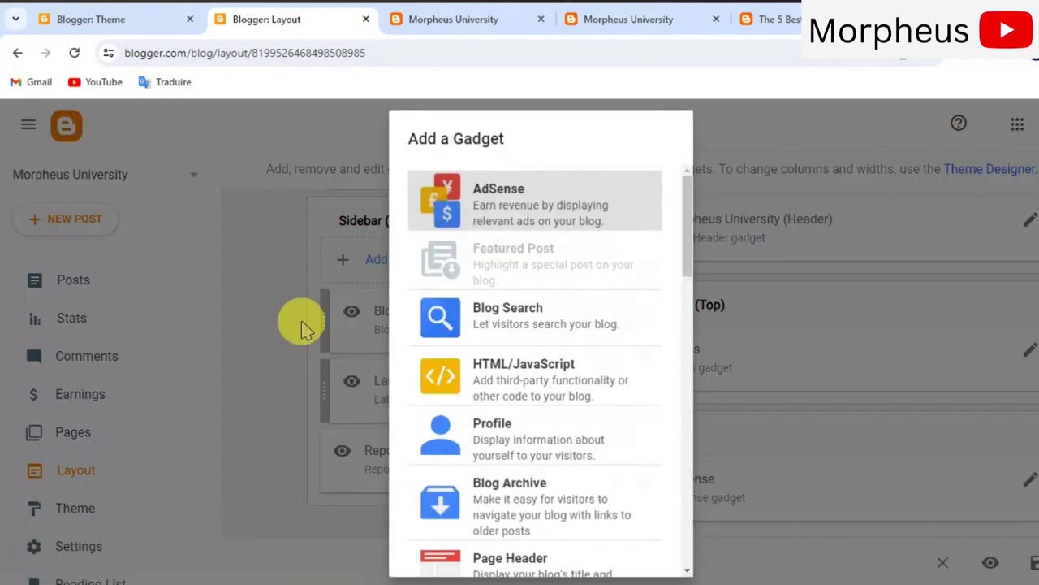
{"action": "scroll", "coordinate": [557, 332], "scroll_direction": "down", "scroll_amount": 2}
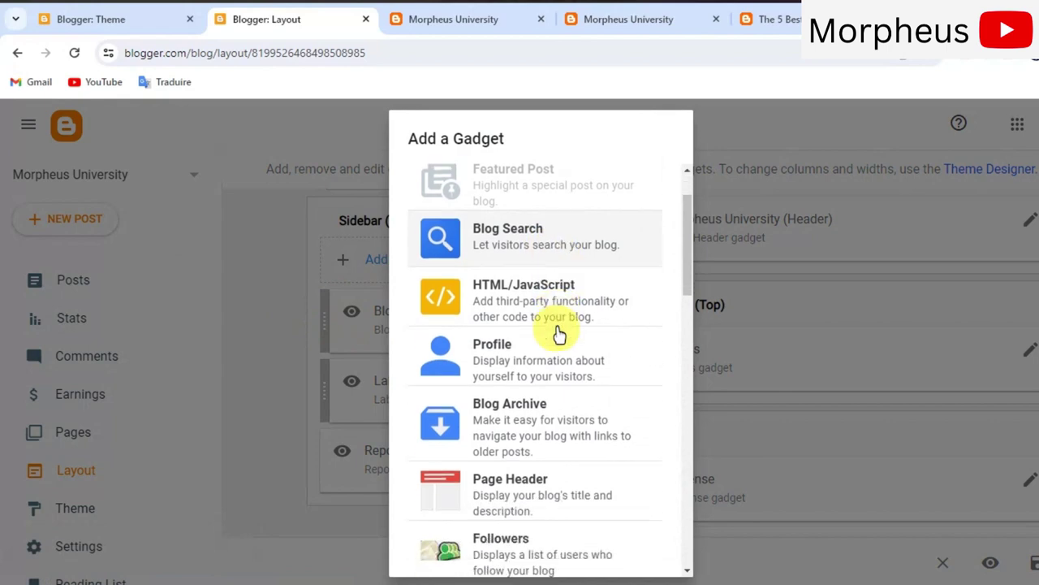
{"action": "scroll", "coordinate": [559, 332], "scroll_direction": "down", "scroll_amount": 2}
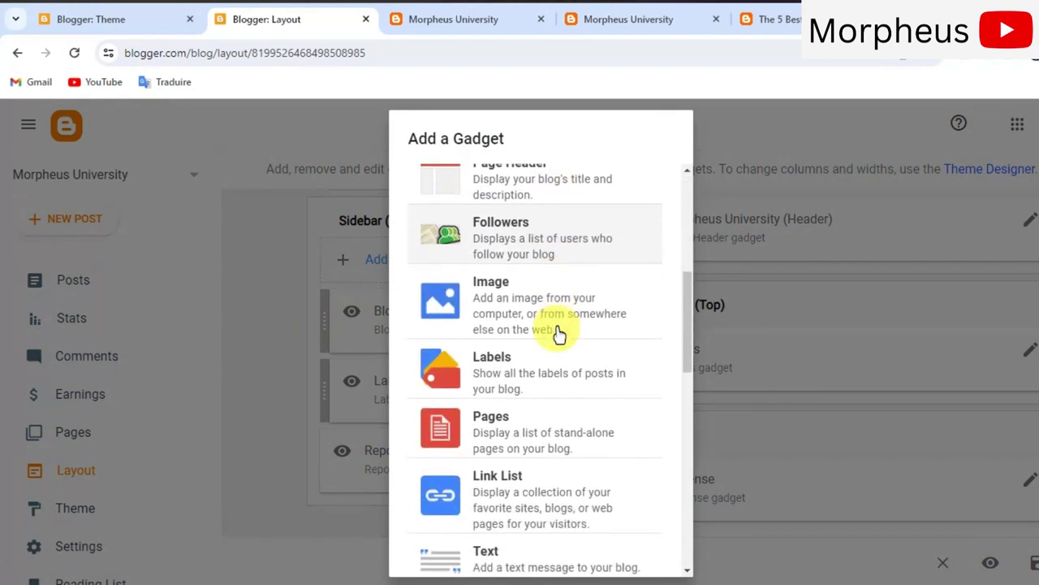
{"action": "scroll", "coordinate": [527, 335], "scroll_direction": "down", "scroll_amount": 1}
{"action": "left_click", "coordinate": [505, 341]}
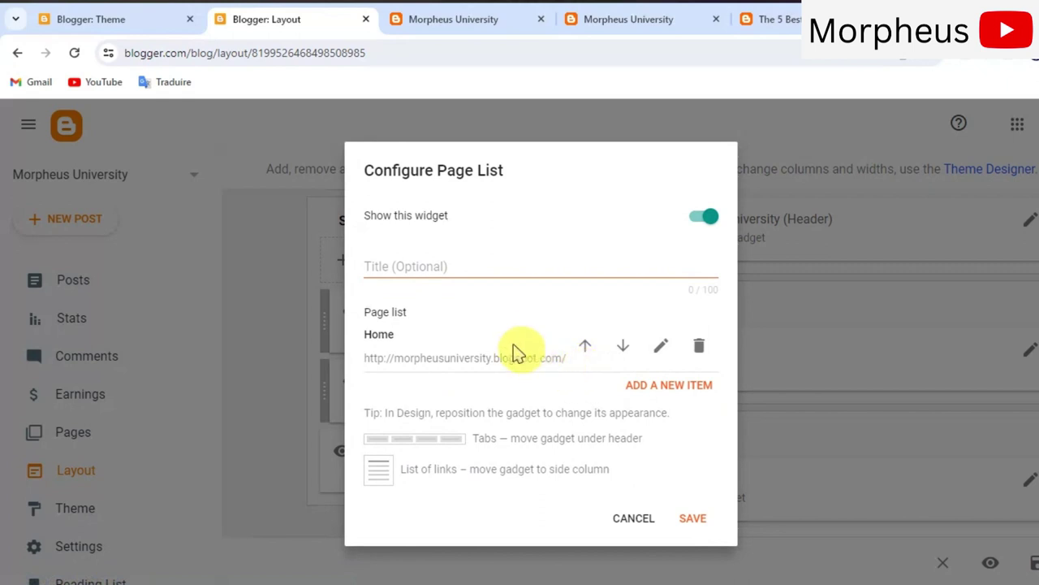
{"action": "left_click", "coordinate": [507, 276]}
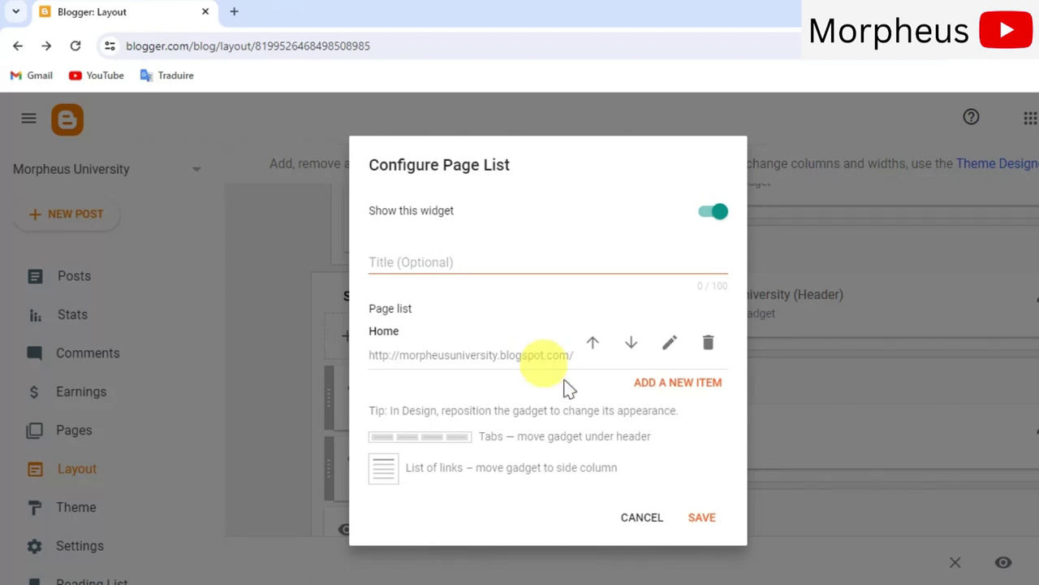
{"action": "left_click", "coordinate": [659, 383]}
{"action": "left_click", "coordinate": [506, 203]}
{"action": "left_click", "coordinate": [489, 265]}
{"action": "left_click", "coordinate": [663, 513]}
{"action": "left_click", "coordinate": [675, 387]}
{"action": "left_click", "coordinate": [453, 199]}
{"action": "left_click", "coordinate": [482, 297]}
{"action": "left_click", "coordinate": [663, 512]}
{"action": "scroll", "coordinate": [443, 404], "scroll_direction": "down", "scroll_amount": 1}
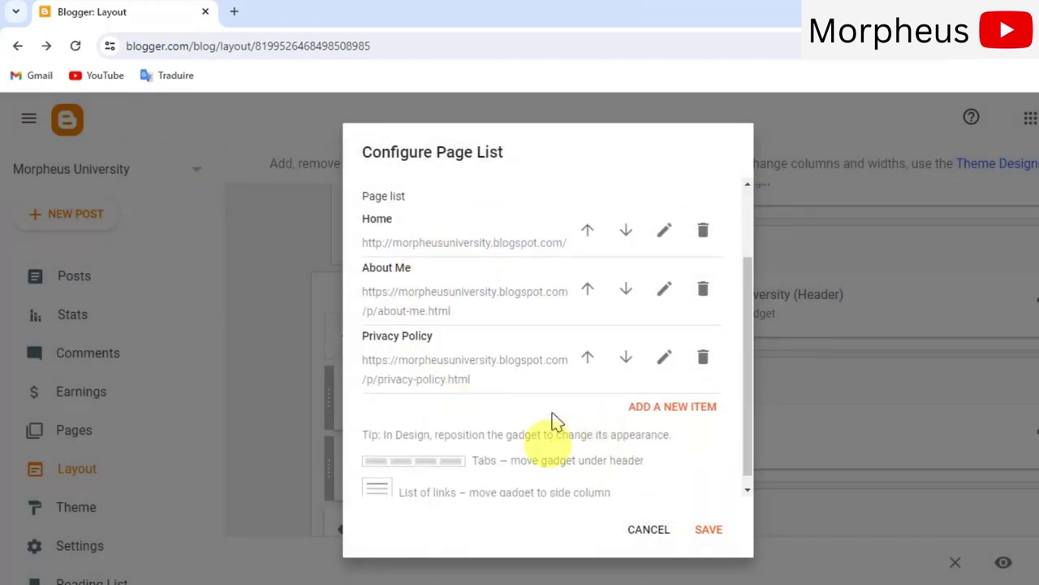
{"action": "scroll", "coordinate": [529, 412], "scroll_direction": "down", "scroll_amount": 1}
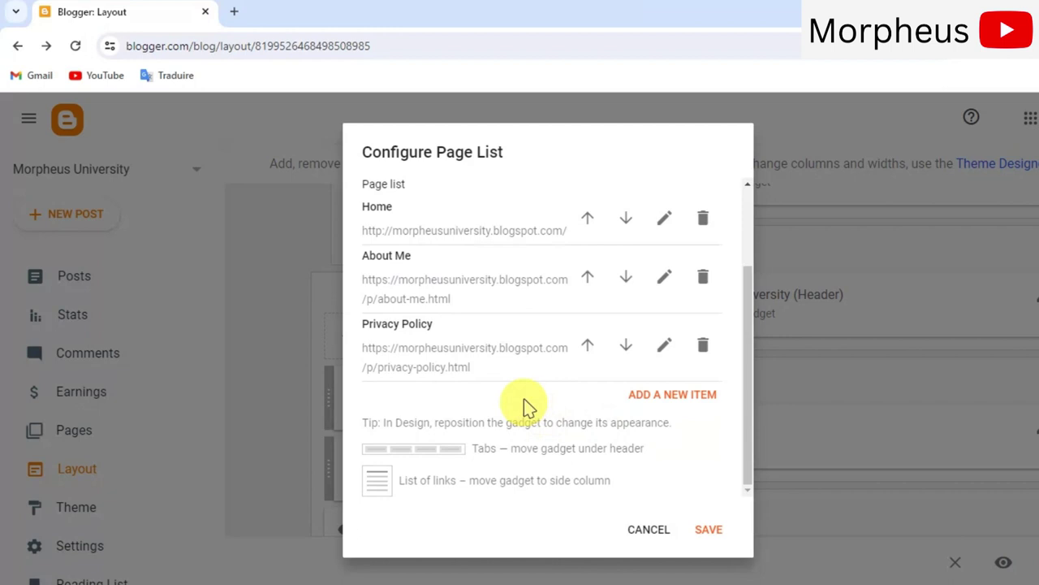
{"action": "left_click", "coordinate": [700, 530]}
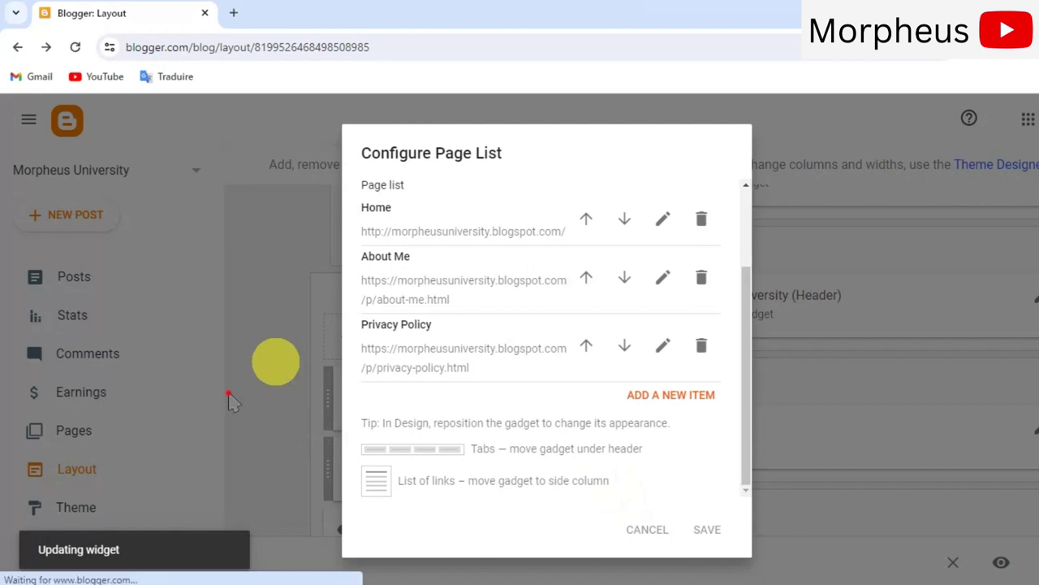
View the live blog to check the Home, About Me and Privacy Policy links in its sidebar
{"action": "scroll", "coordinate": [178, 418], "scroll_direction": "down", "scroll_amount": 3}
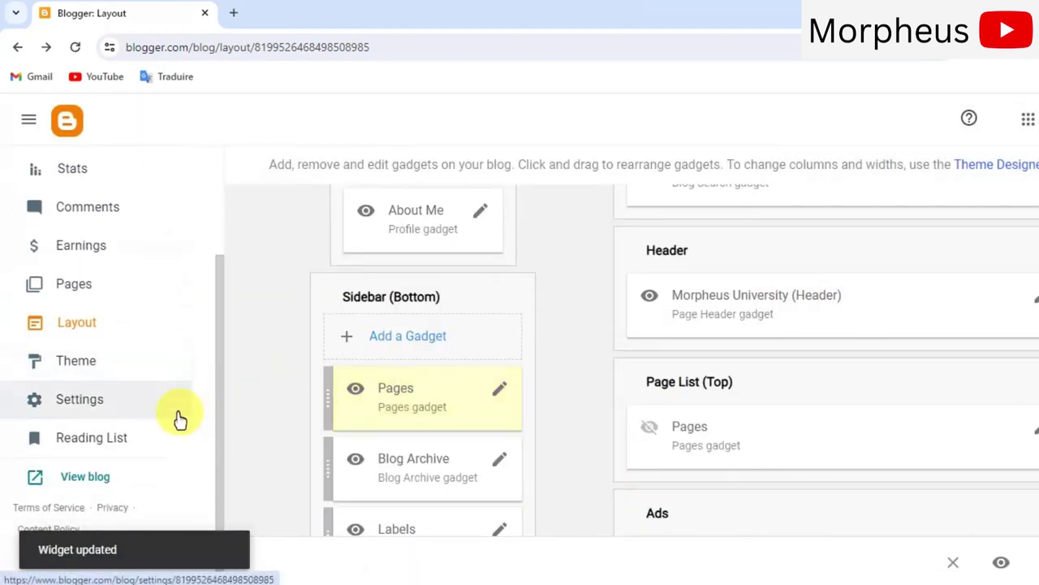
{"action": "left_click", "coordinate": [104, 478]}
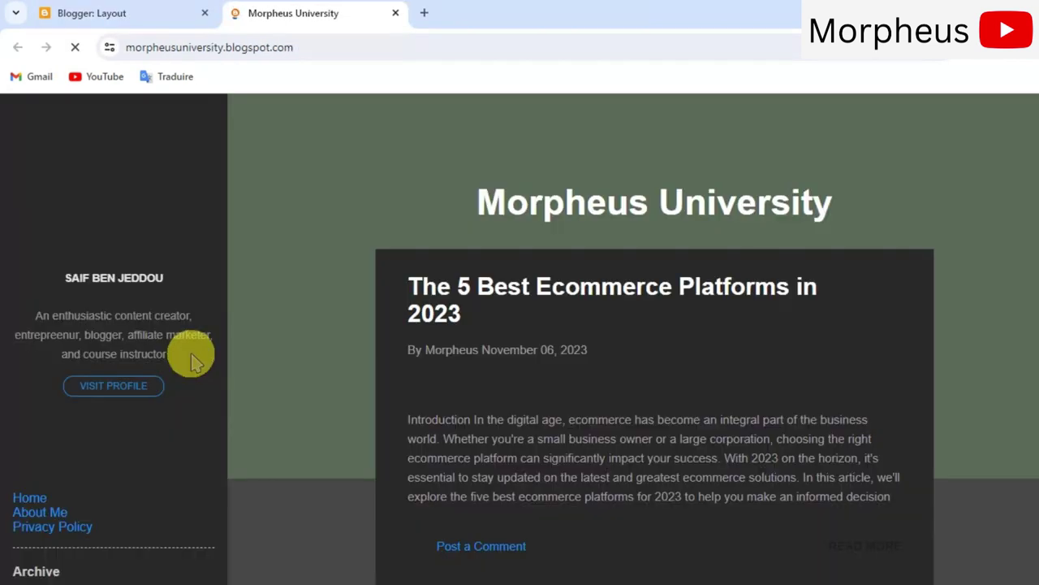
{"action": "scroll", "coordinate": [33, 495], "scroll_direction": "down", "scroll_amount": 1}
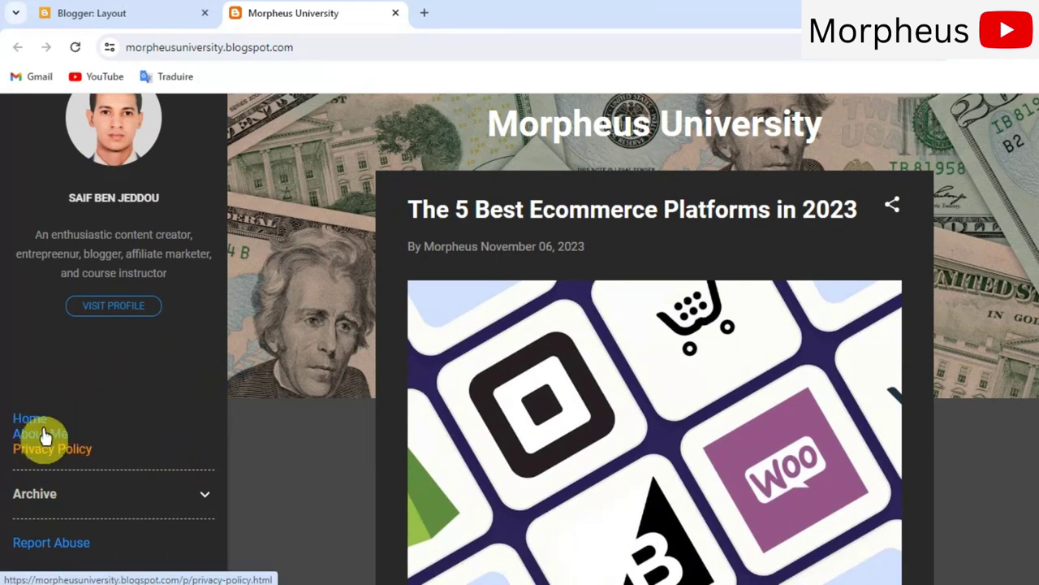
Return to the Blogger dashboard and look through the blog's statistics on followers, views, posts and pages
{"action": "left_click", "coordinate": [104, 12]}
{"action": "scroll", "coordinate": [147, 276], "scroll_direction": "up", "scroll_amount": 3}
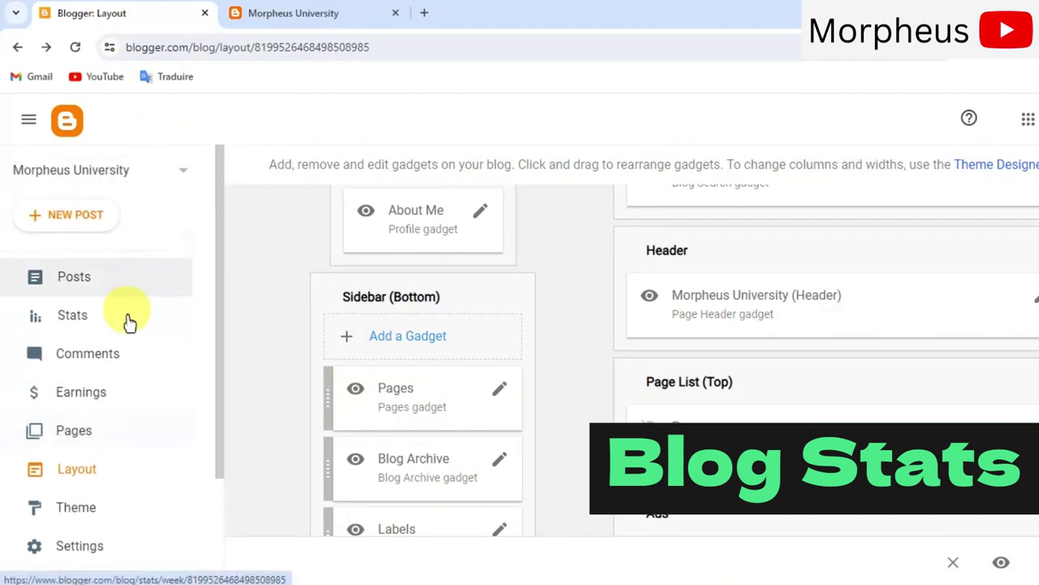
{"action": "left_click", "coordinate": [111, 317]}
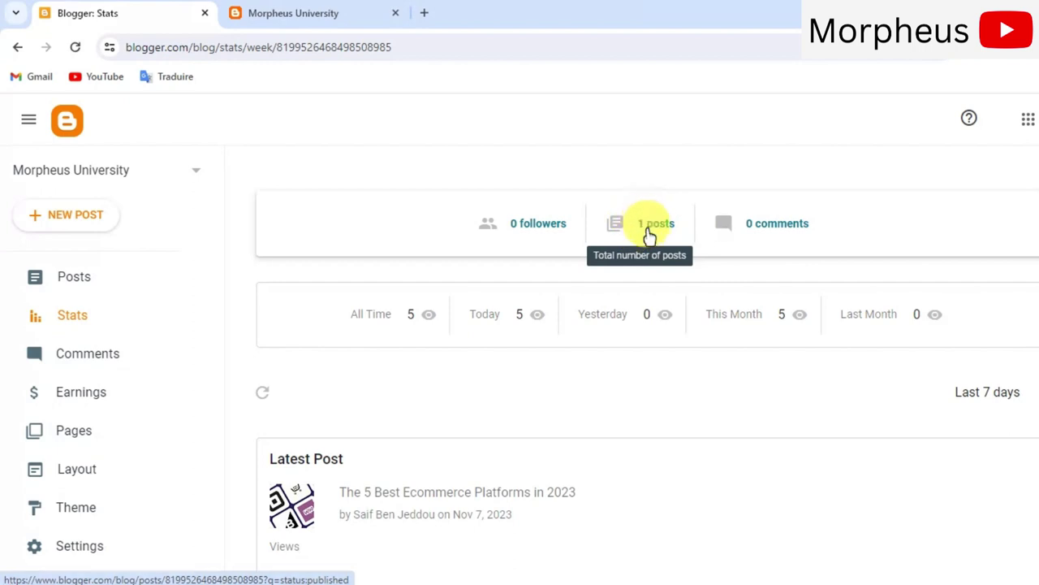
{"action": "scroll", "coordinate": [589, 398], "scroll_direction": "down", "scroll_amount": 5}
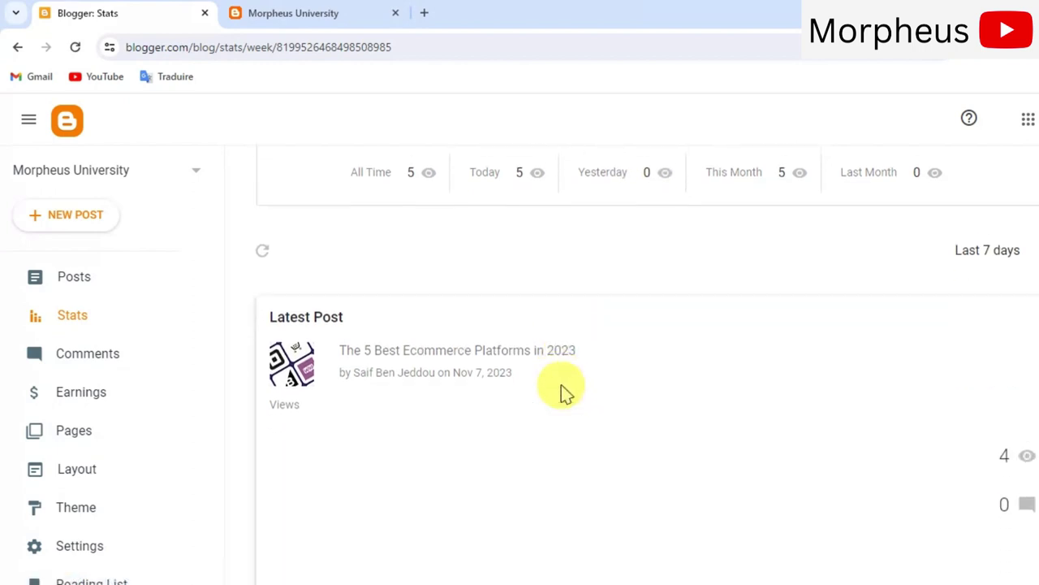
{"action": "scroll", "coordinate": [564, 391], "scroll_direction": "down", "scroll_amount": 5}
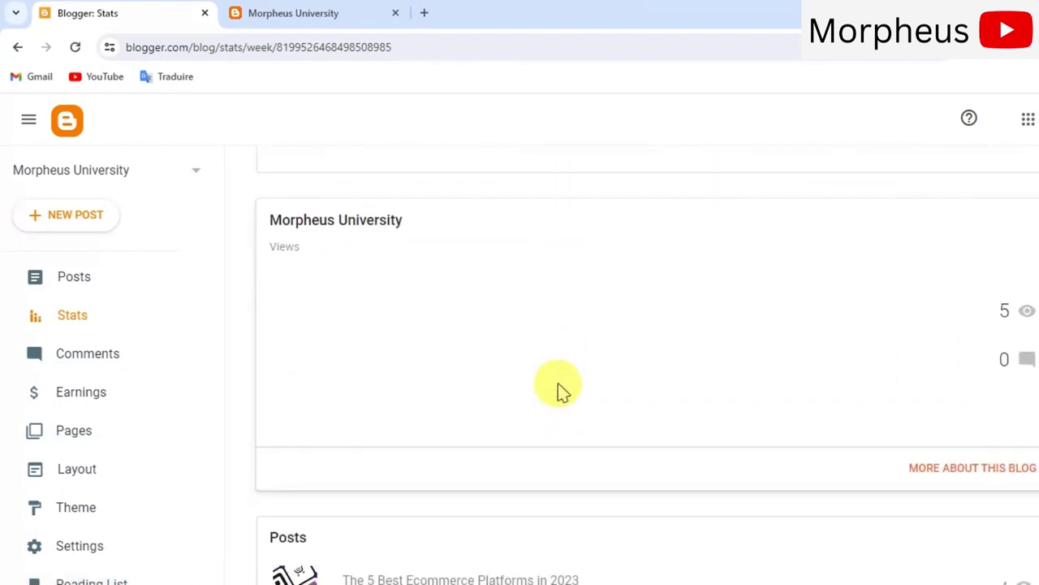
{"action": "scroll", "coordinate": [559, 392], "scroll_direction": "down", "scroll_amount": 4}
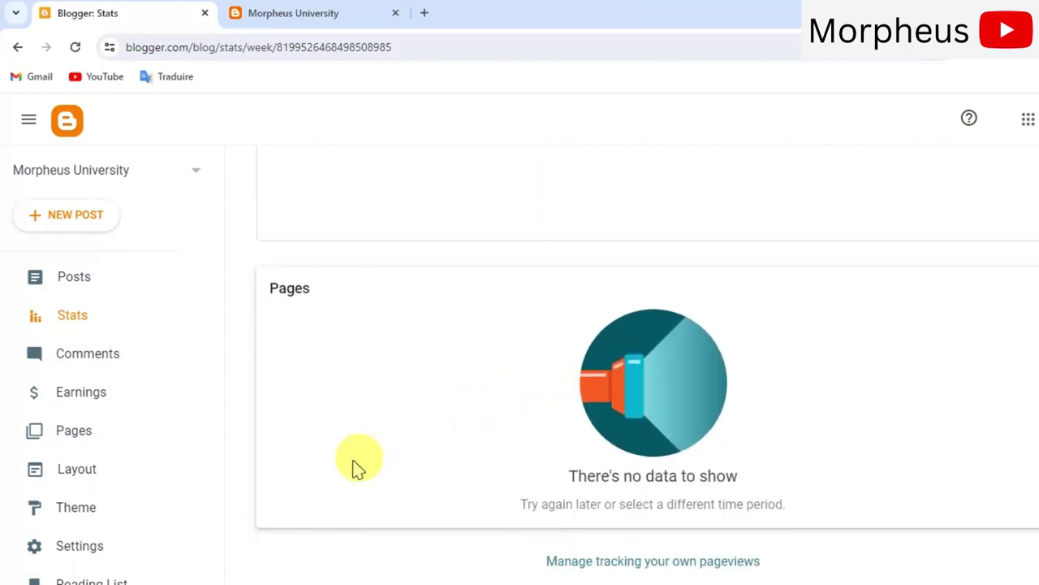
Open the blog's earnings section, look over the Google AdSense account sign-up form, and return to the Blogger dashboard
{"action": "left_click", "coordinate": [106, 390]}
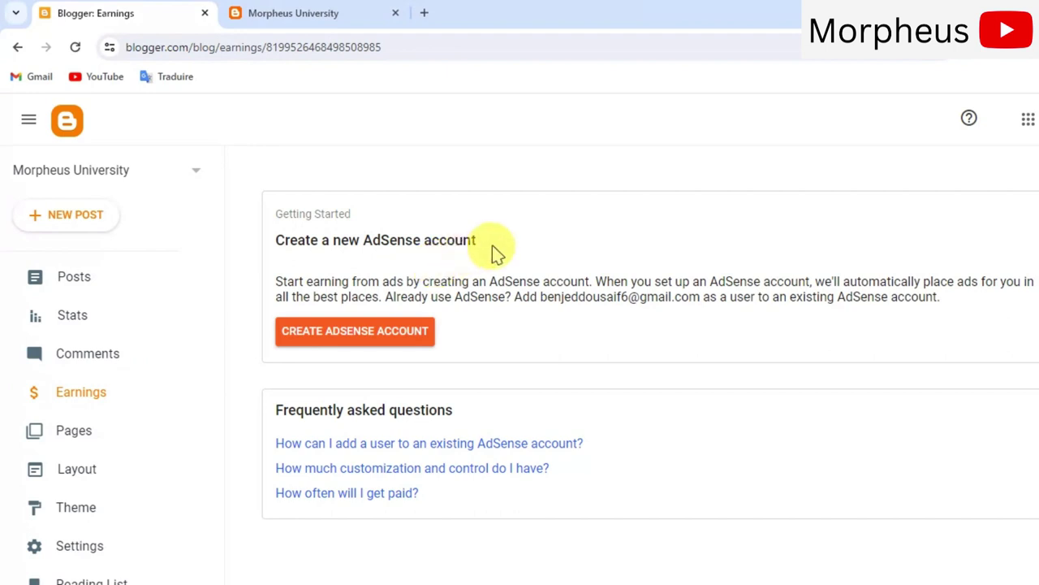
{"action": "left_click", "coordinate": [385, 341]}
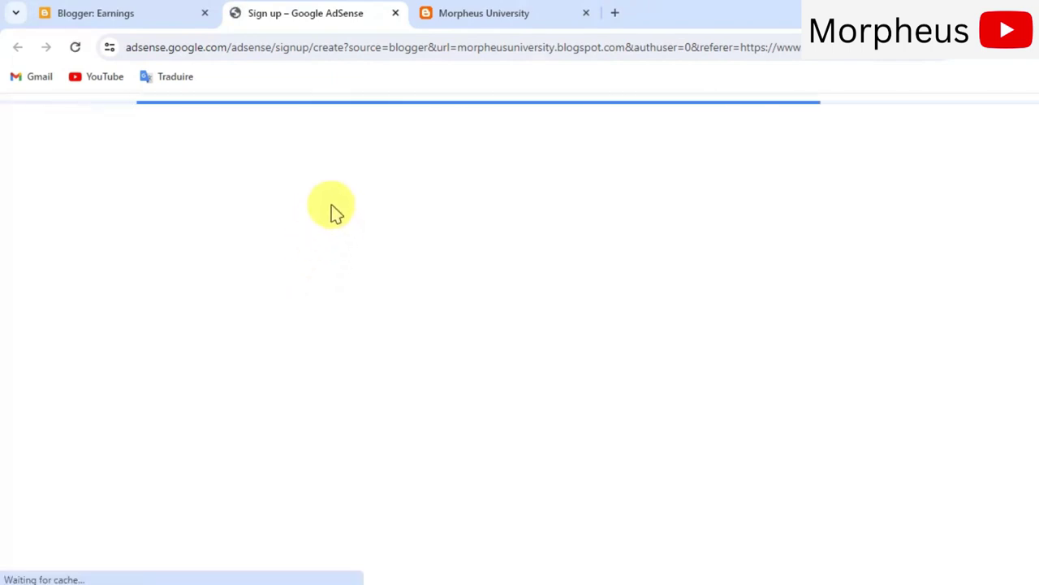
{"action": "scroll", "coordinate": [303, 220], "scroll_direction": "down", "scroll_amount": 1}
{"action": "scroll", "coordinate": [341, 223], "scroll_direction": "up", "scroll_amount": 1}
{"action": "scroll", "coordinate": [534, 353], "scroll_direction": "down", "scroll_amount": 1}
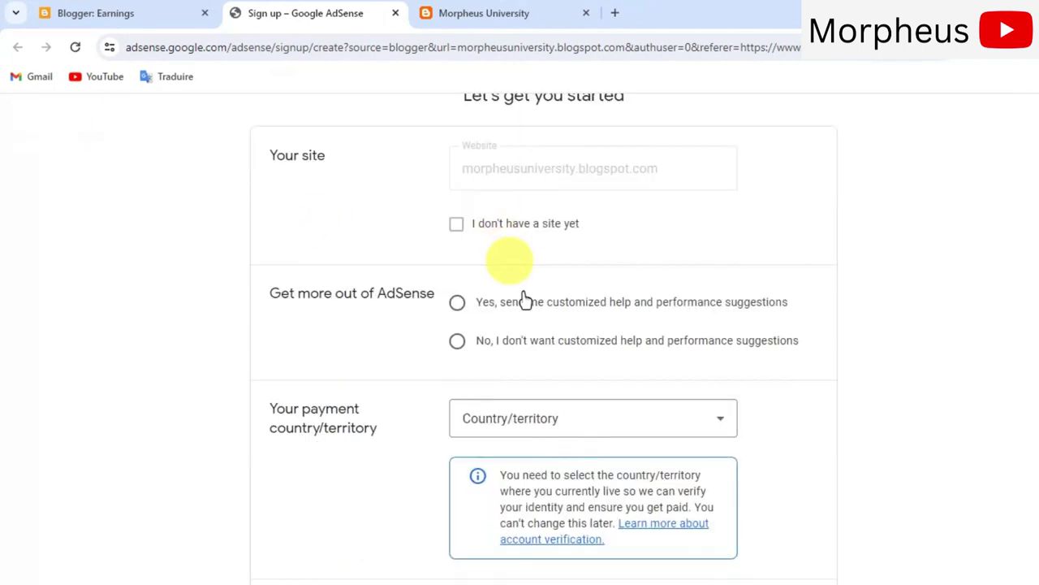
{"action": "scroll", "coordinate": [617, 418], "scroll_direction": "up", "scroll_amount": 1}
{"action": "scroll", "coordinate": [487, 349], "scroll_direction": "down", "scroll_amount": 1}
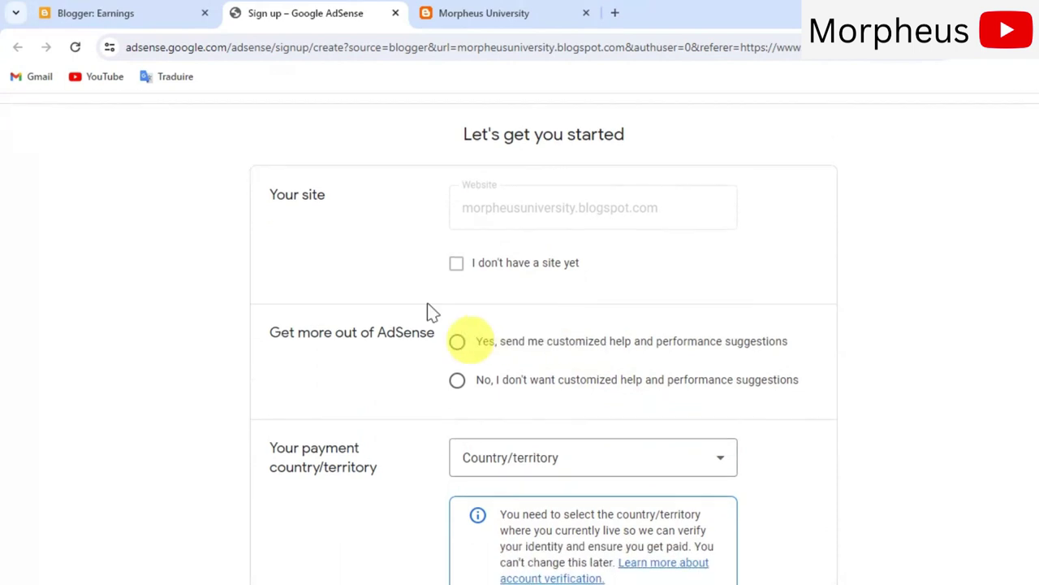
{"action": "left_click", "coordinate": [113, 14]}
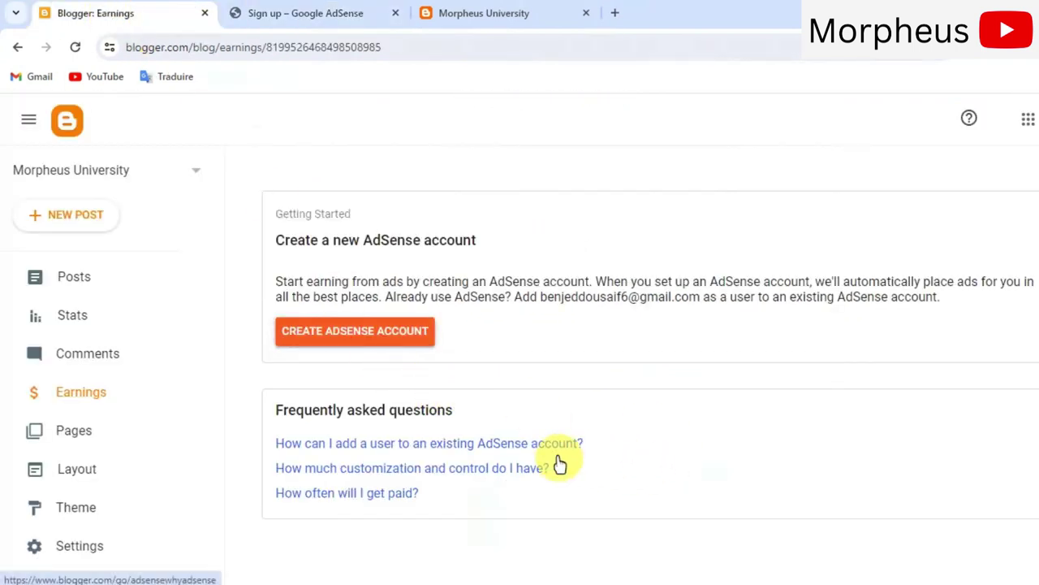